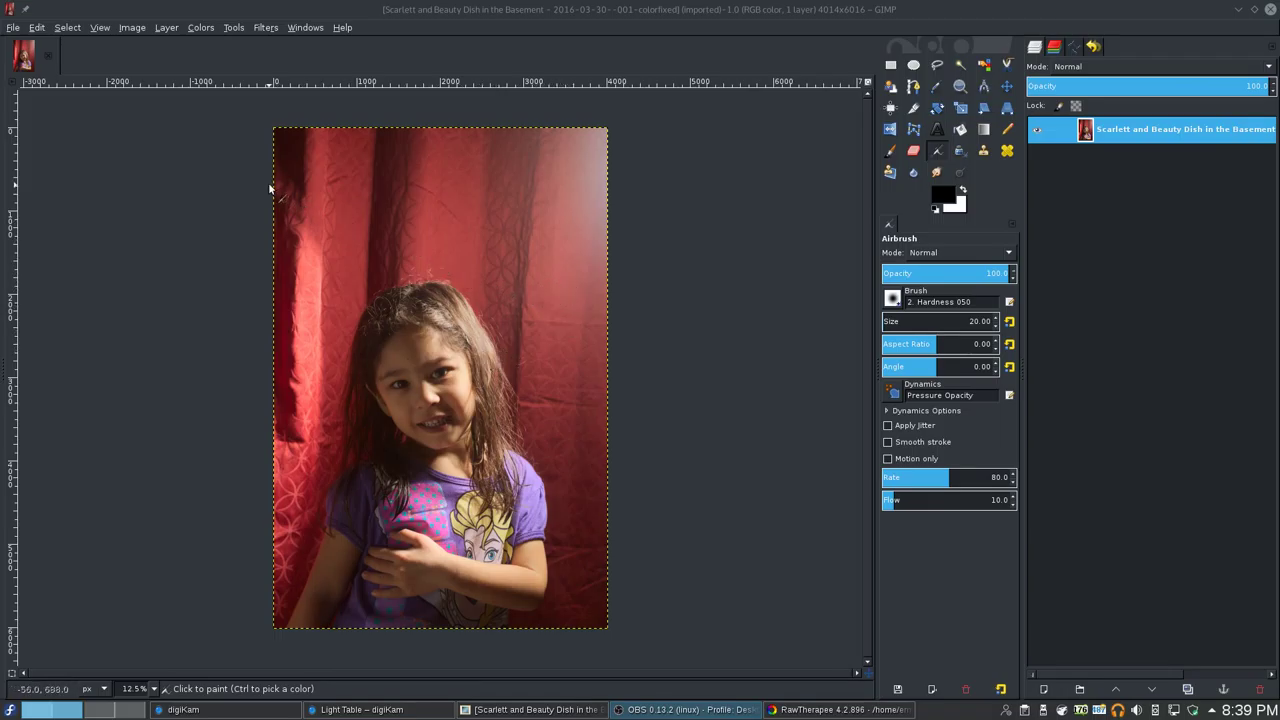
# - Launch G'MIC from the Filters menu and move its window off the portrait
pyautogui.click(266, 28)
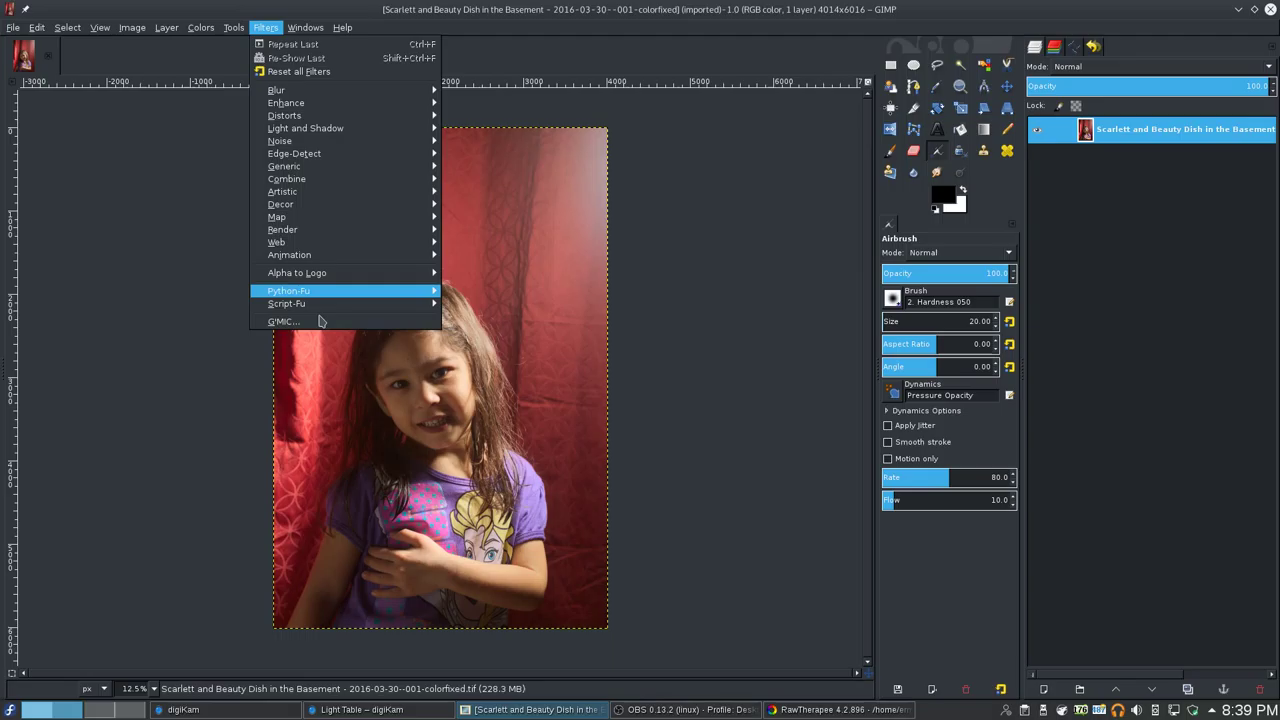
pyautogui.click(283, 322)
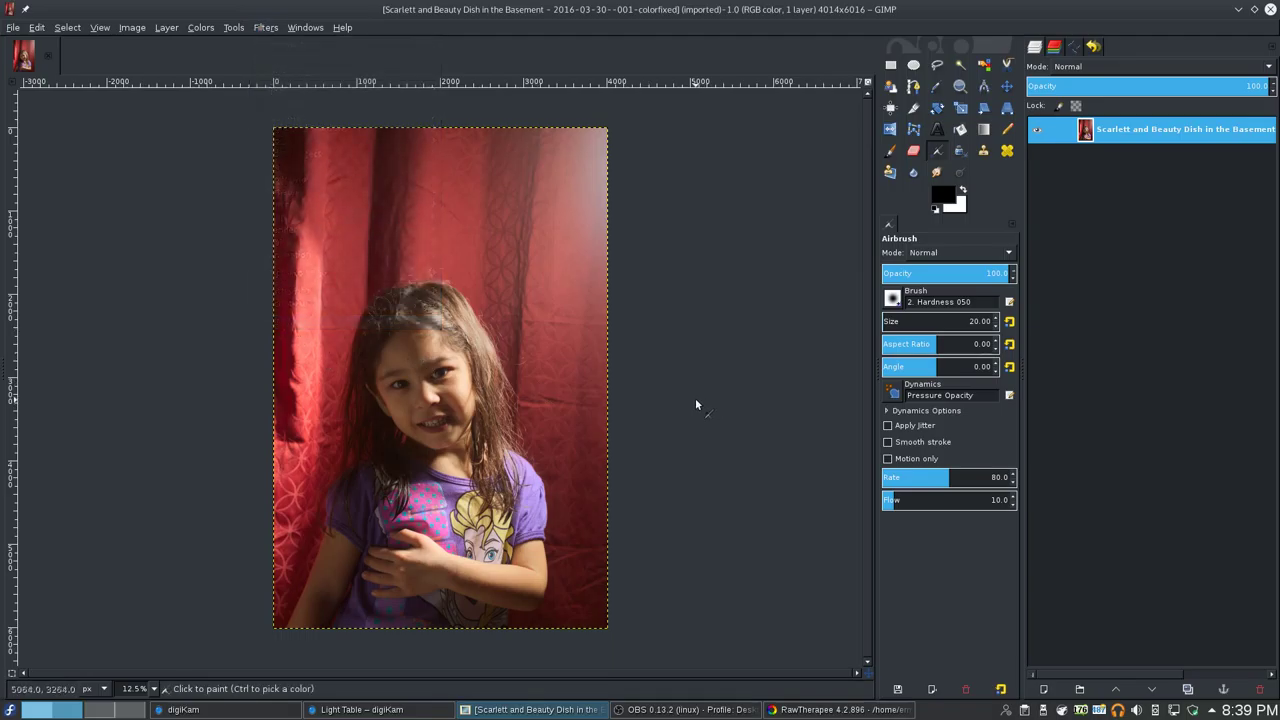
pyautogui.moveTo(491, 92); pyautogui.dragTo(786, 67)
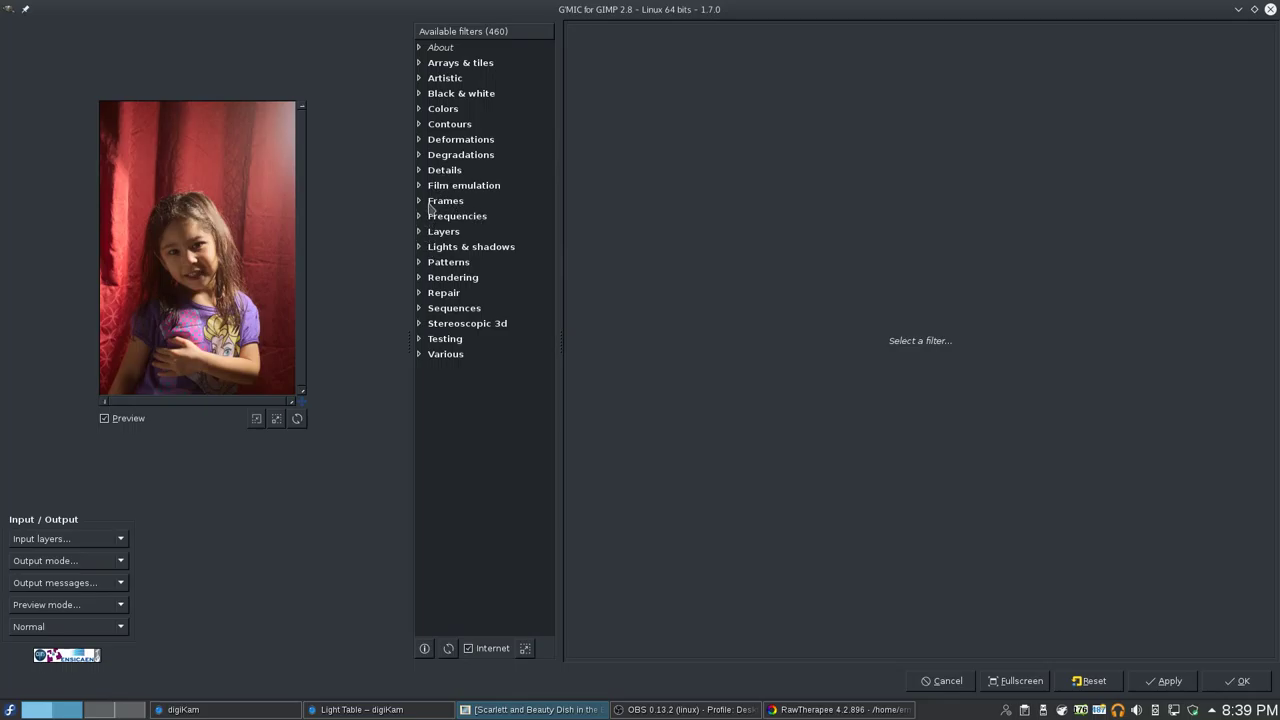
# - Expand the Black & white category in G'MIC and select the Black & white filter
pyautogui.click(422, 94)
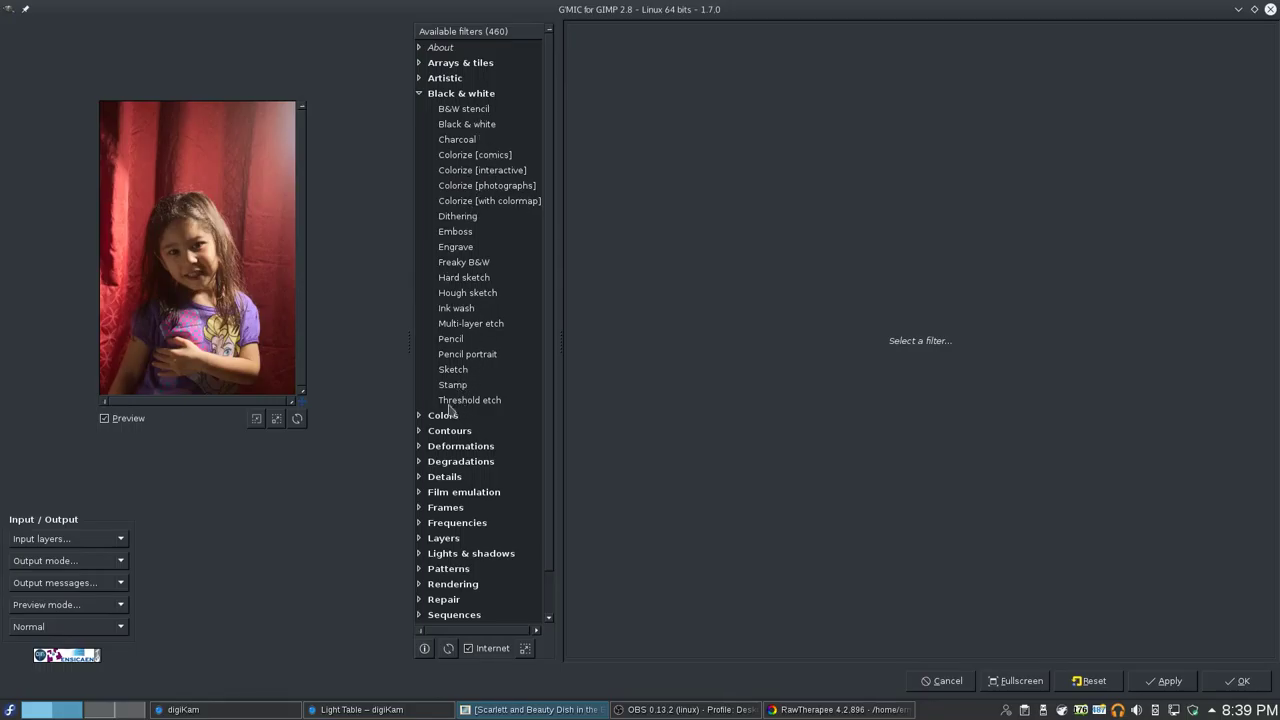
pyautogui.click(456, 126)
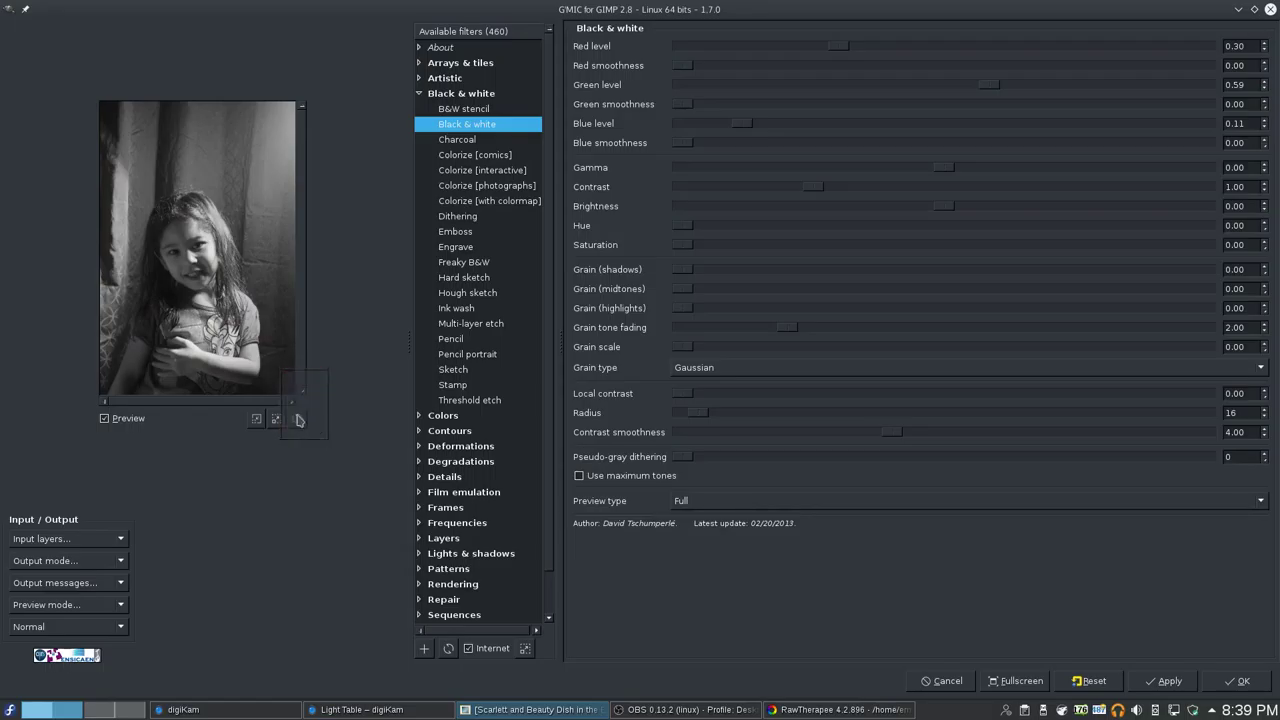
# - Leave the Input layers setting unchanged and choose which part of the portrait to preview
pyautogui.moveTo(298, 410)
pyautogui.click(118, 548)
pyautogui.click(118, 548)
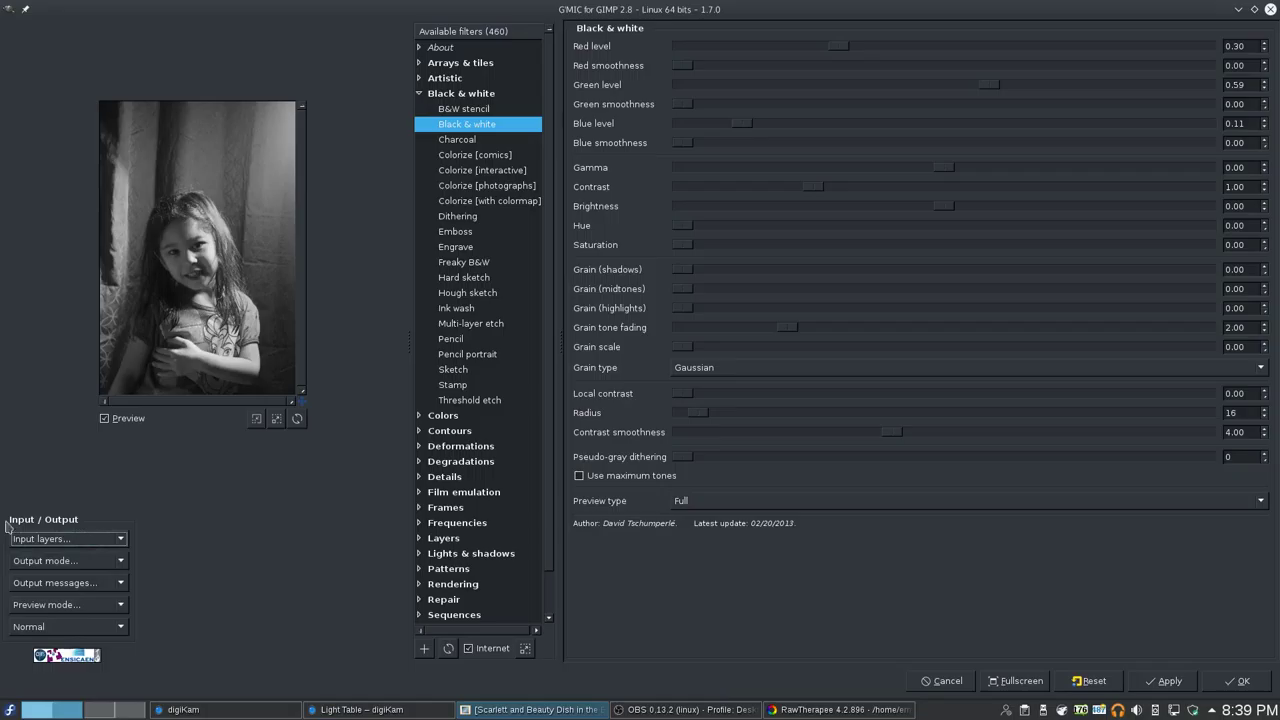
pyautogui.click(86, 538)
pyautogui.click(200, 503)
pyautogui.click(278, 420)
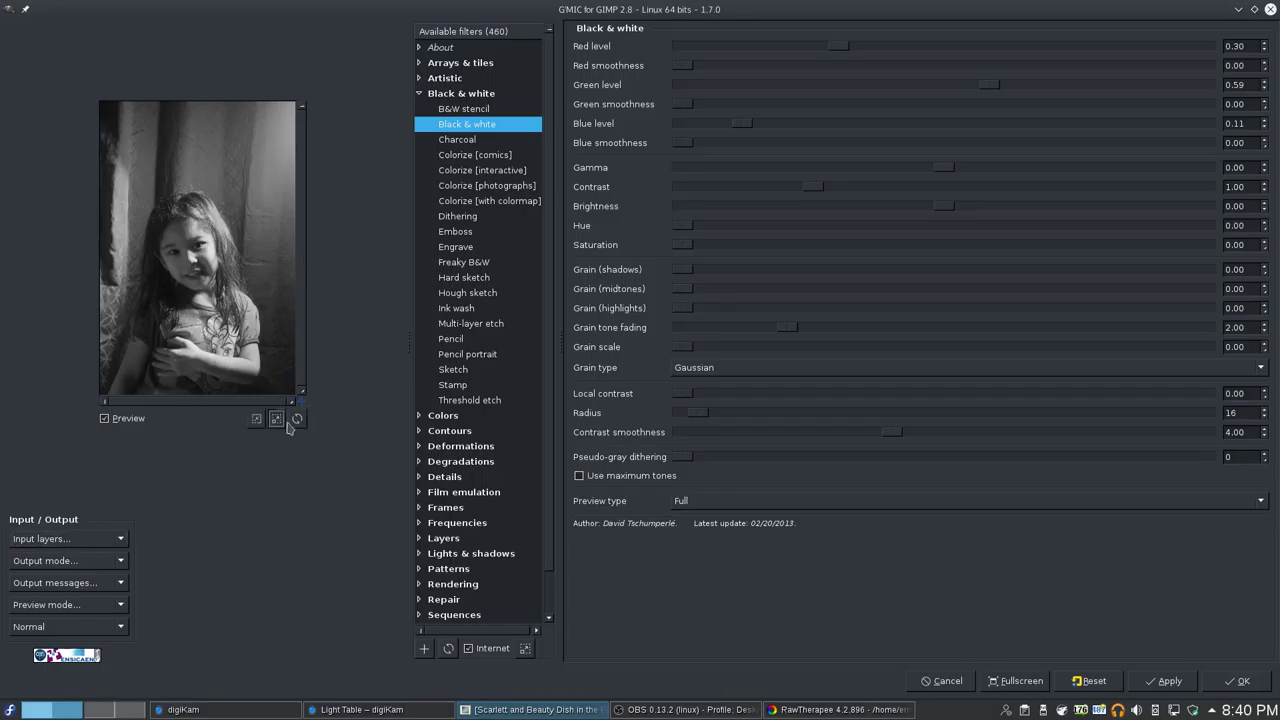
pyautogui.moveTo(301, 403); pyautogui.dragTo(323, 369)
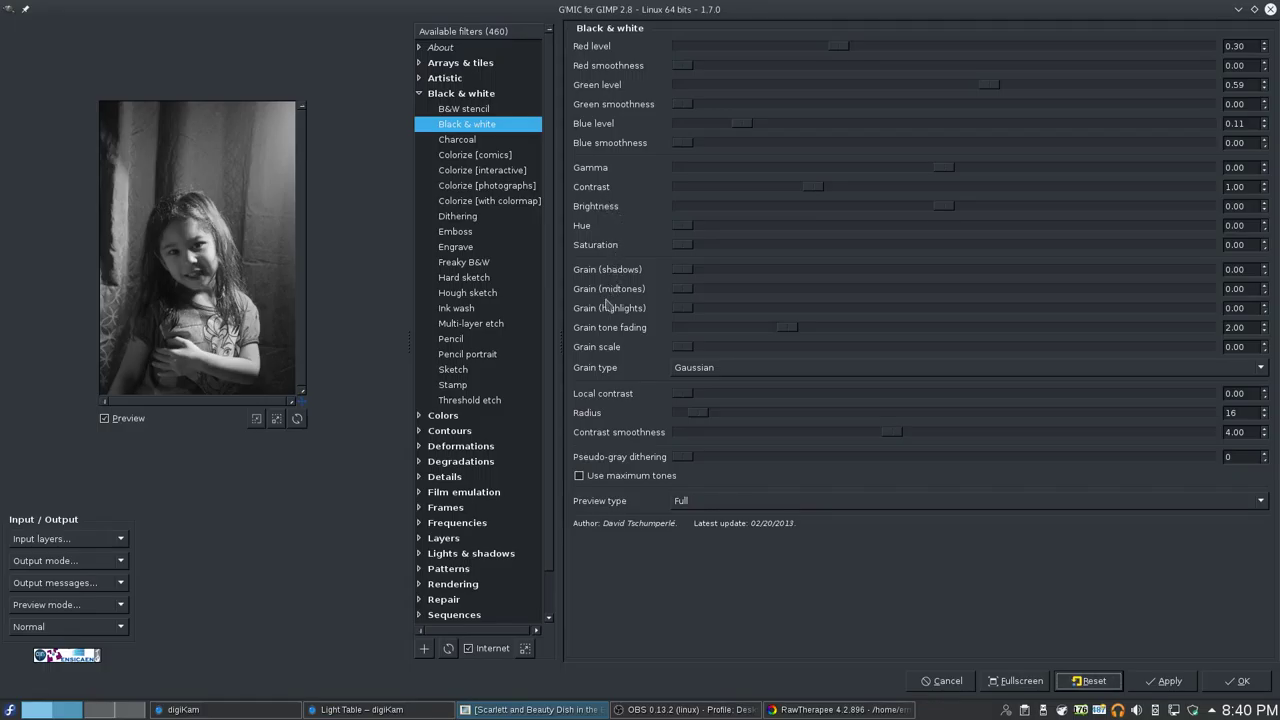
# - Keep Gaussian grain type and Full preview type, then restore the G'MIC window to normal size
pyautogui.click(745, 370)
pyautogui.click(745, 370)
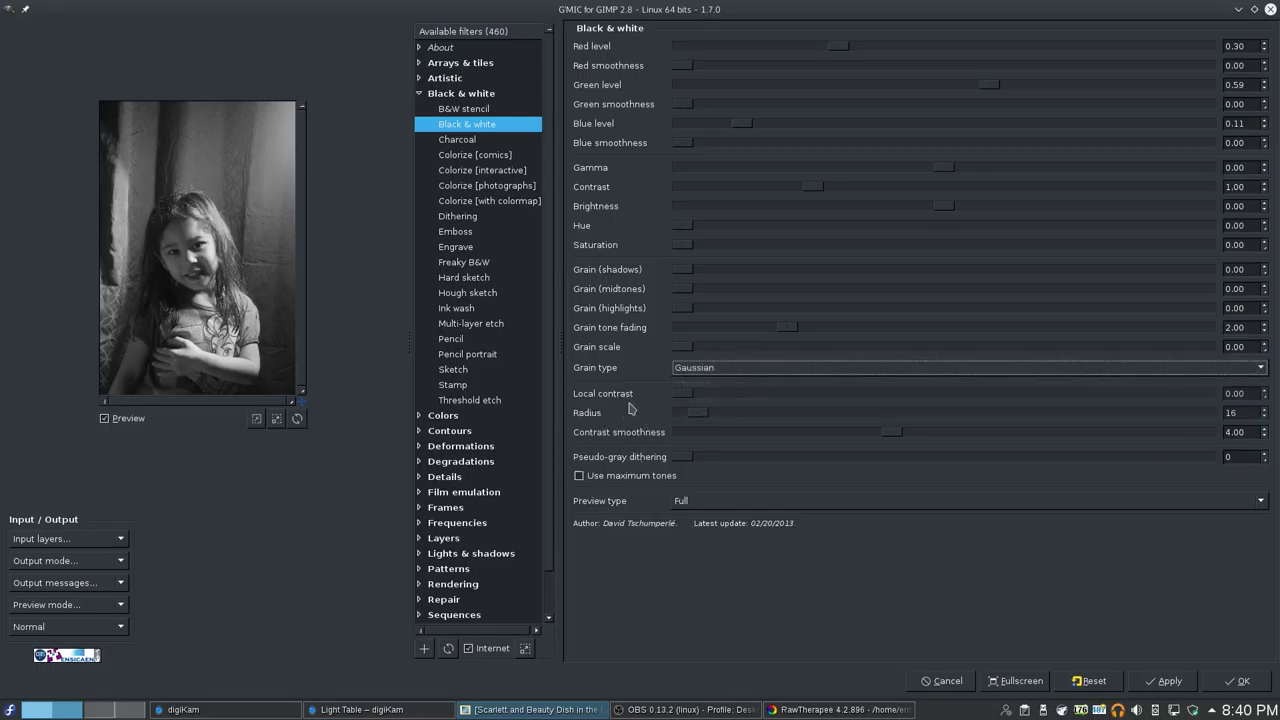
pyautogui.click(705, 502)
pyautogui.click(618, 528)
pyautogui.click(690, 503)
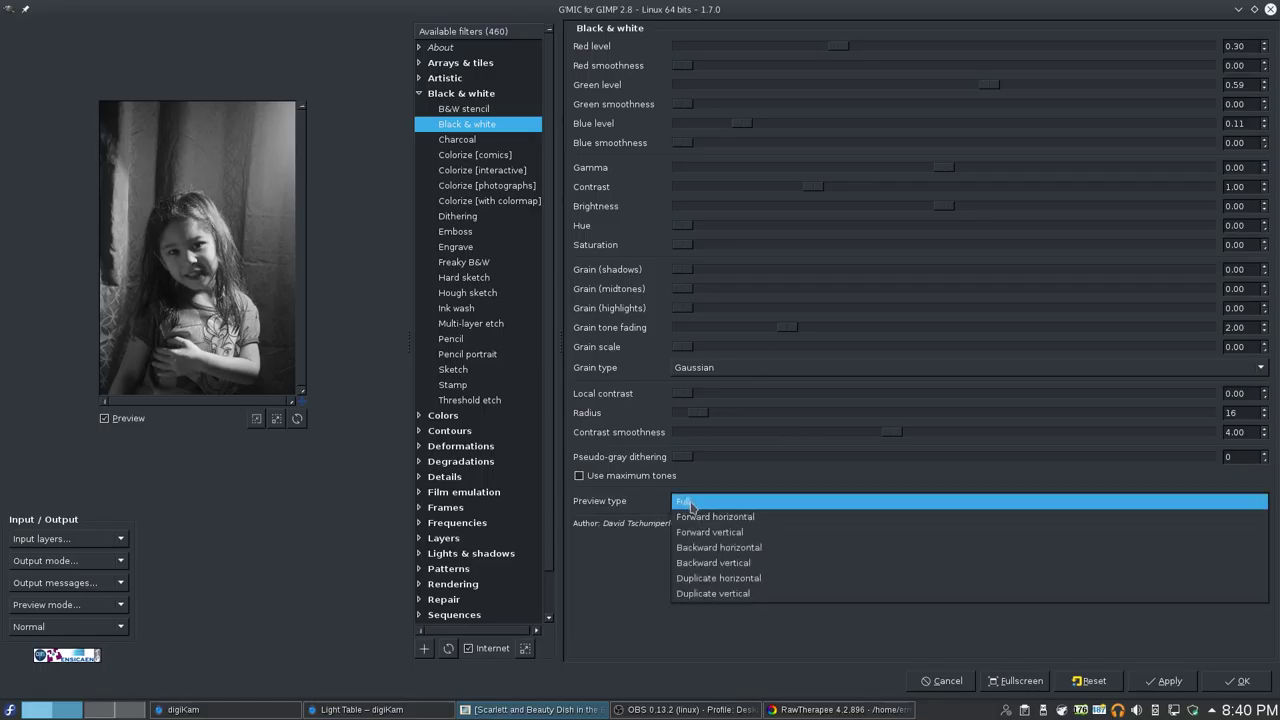
pyautogui.click(685, 502)
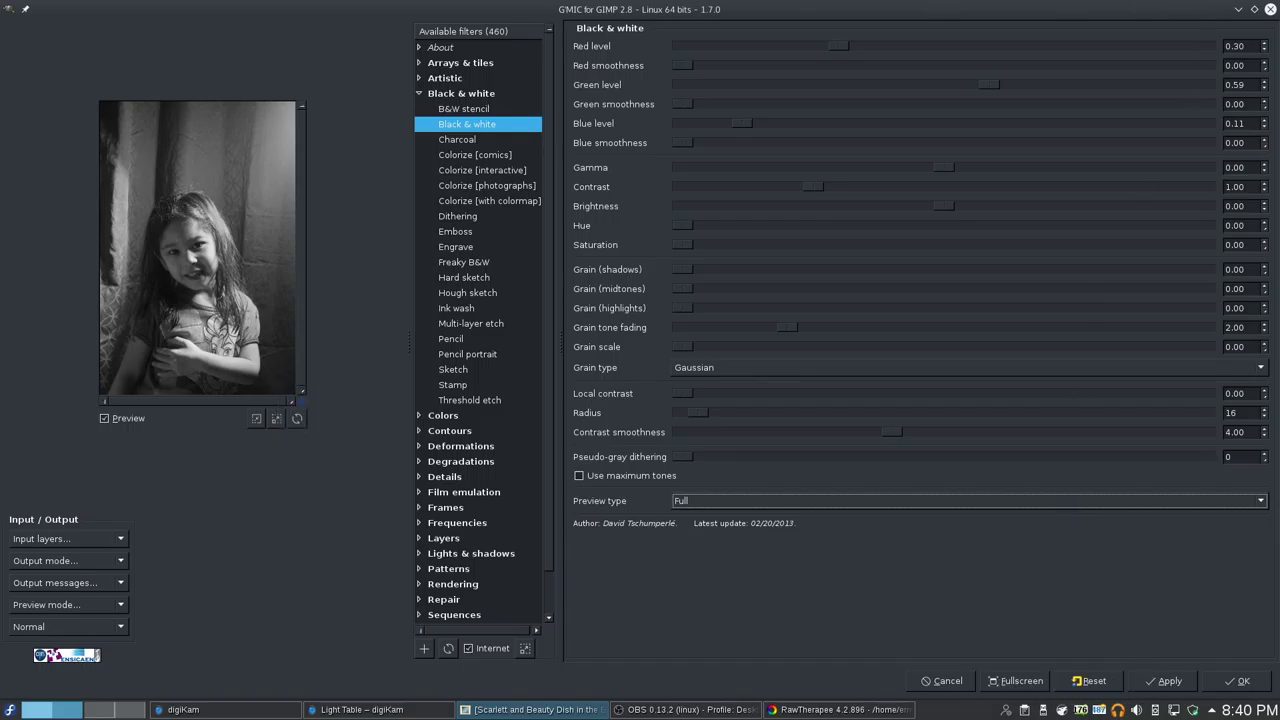
pyautogui.click(1254, 9)
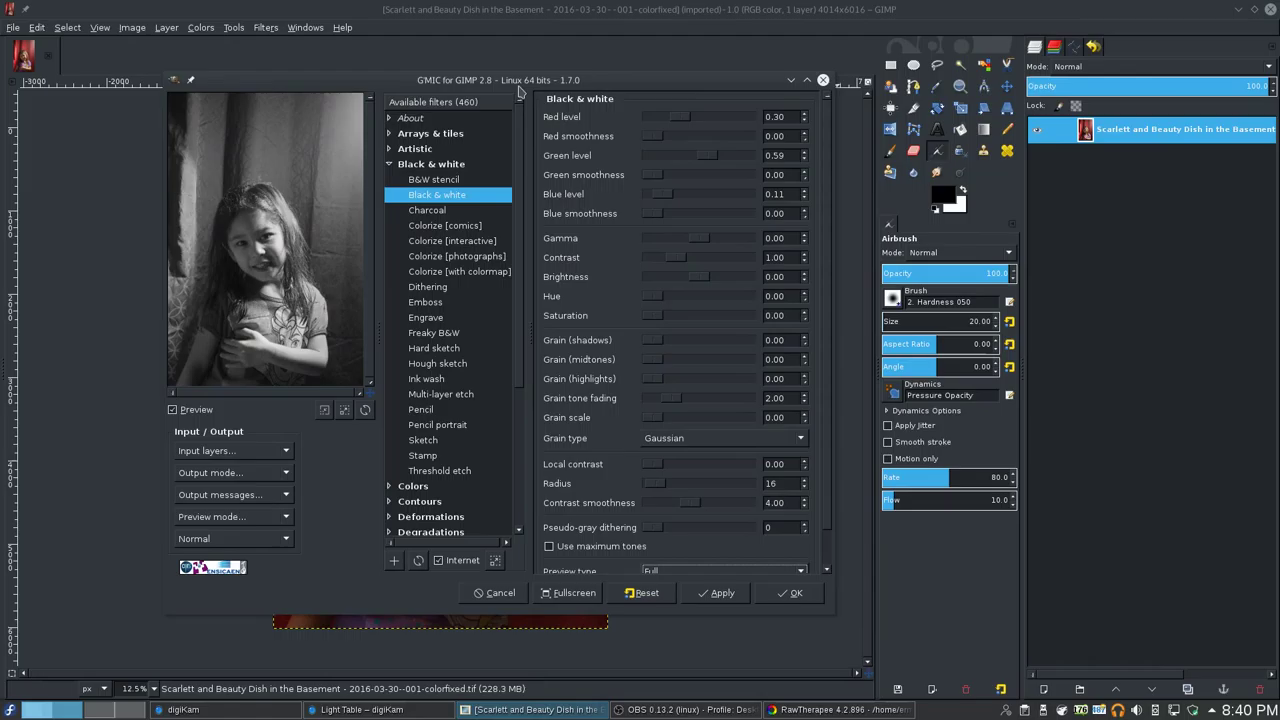
# - Try All outputs, then set Preview mode back to 1st output (default) and maximize G'MIC
pyautogui.moveTo(519, 91); pyautogui.dragTo(933, 85)
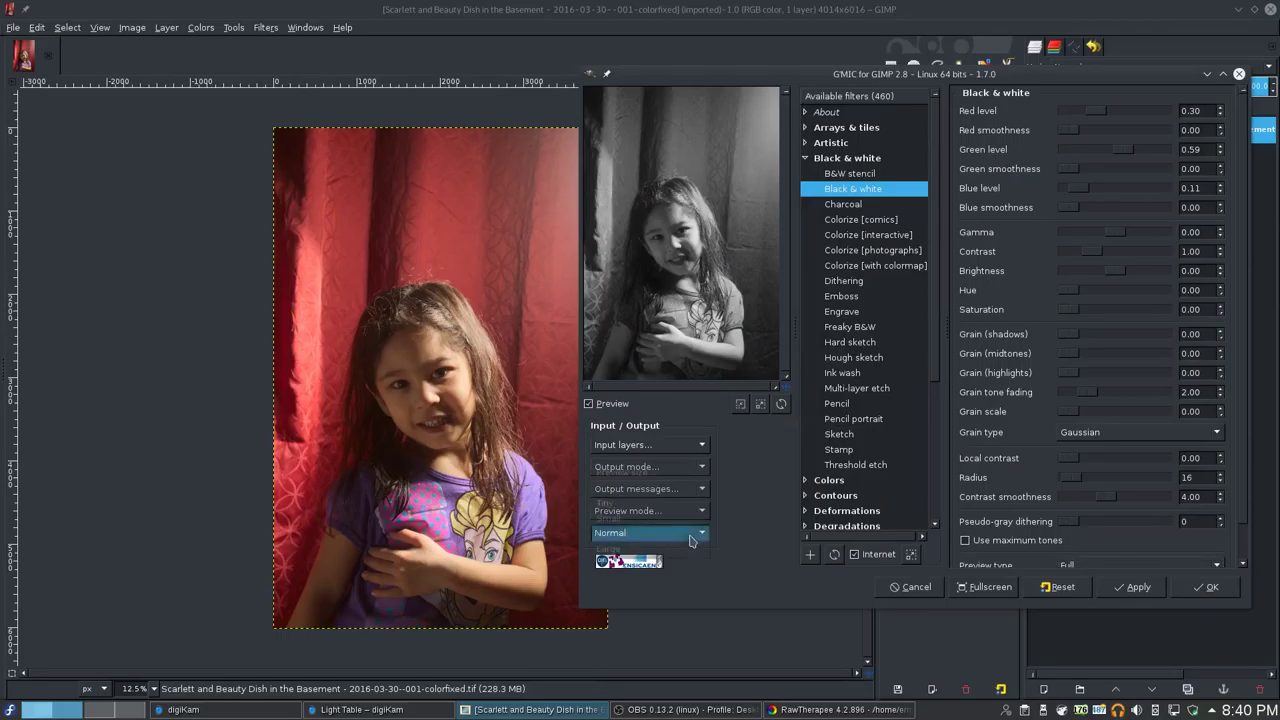
pyautogui.click(682, 539)
pyautogui.click(708, 530)
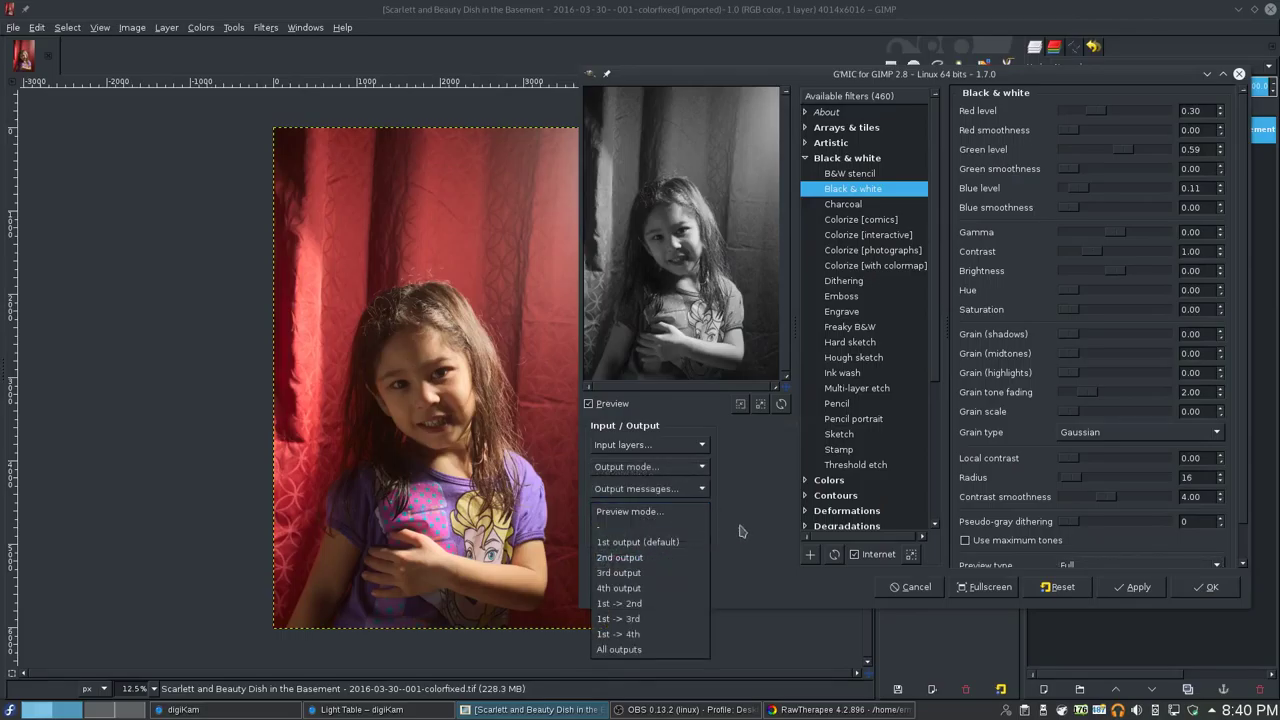
pyautogui.click(690, 649)
pyautogui.click(693, 515)
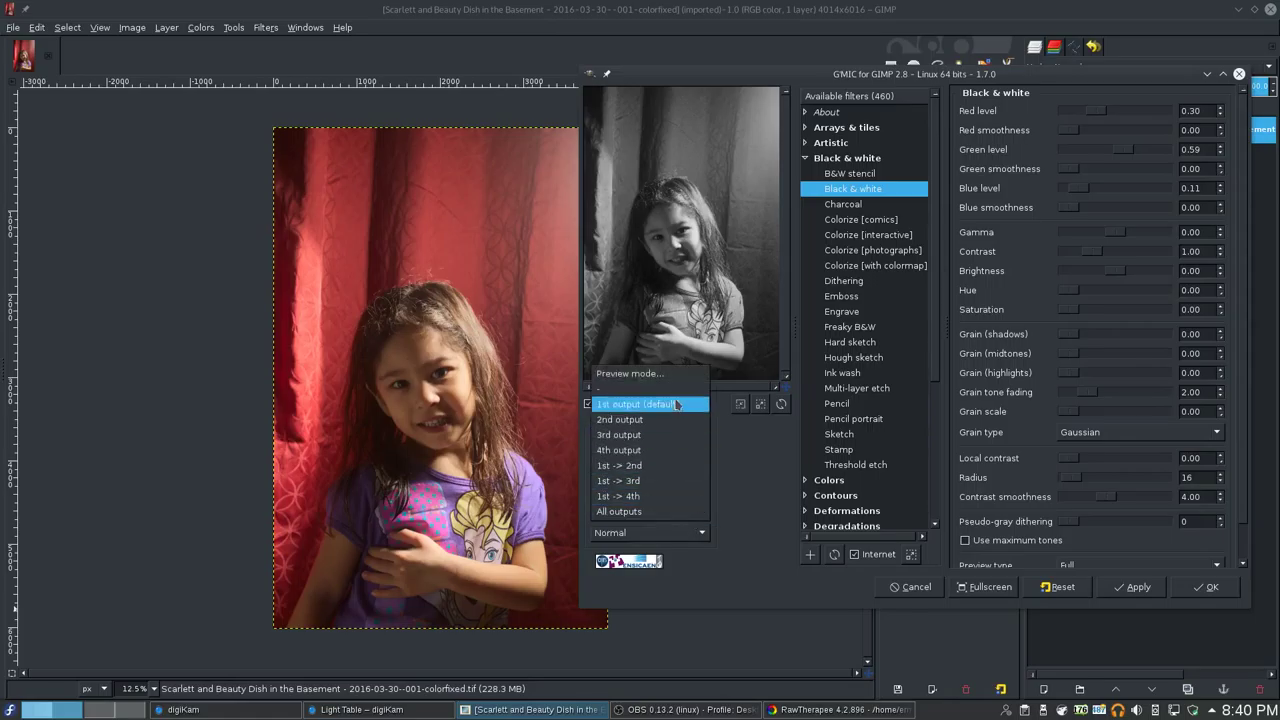
pyautogui.click(650, 372)
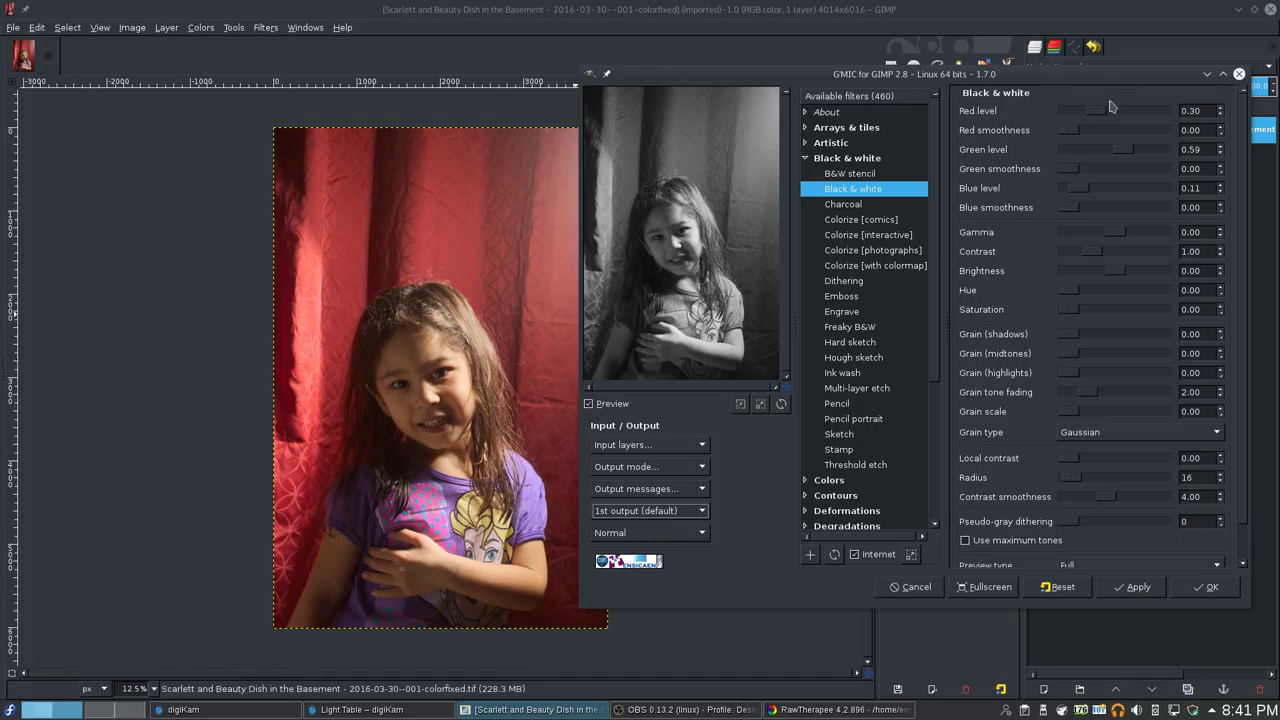
pyautogui.click(1222, 73)
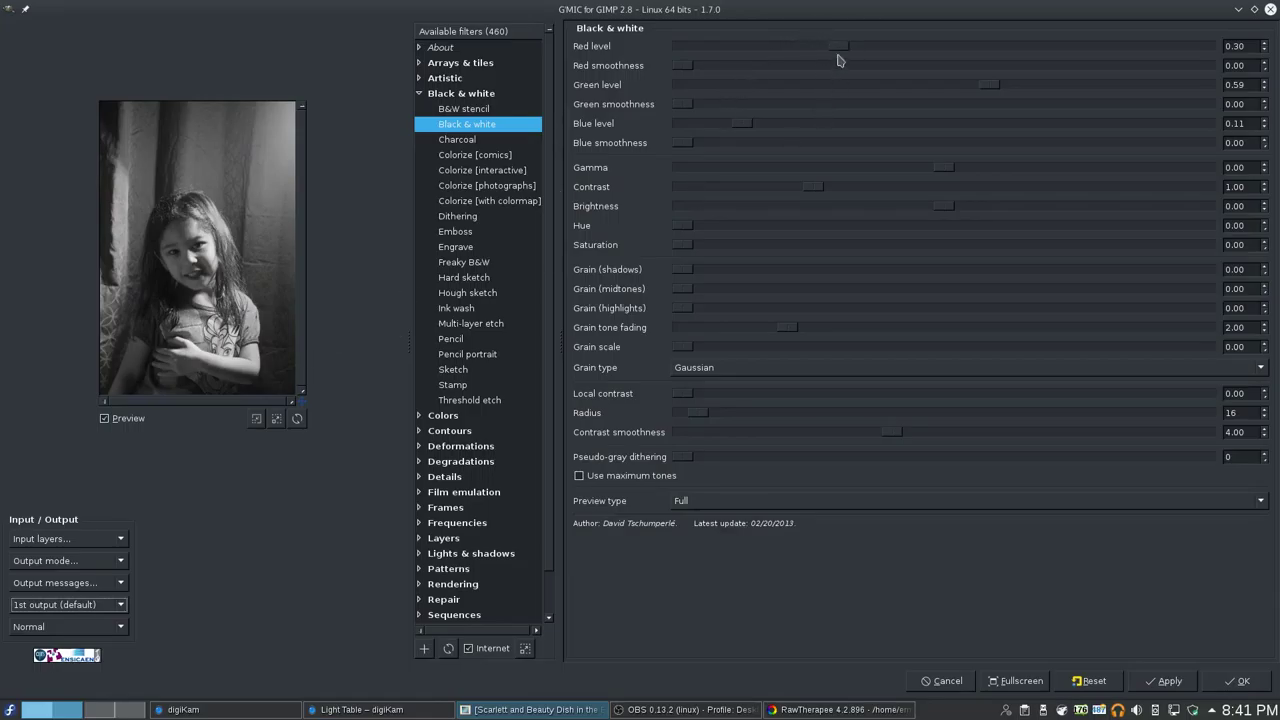
# - Raise the Black & white Red level to 1.00
pyautogui.moveTo(837, 50); pyautogui.dragTo(602, 27)
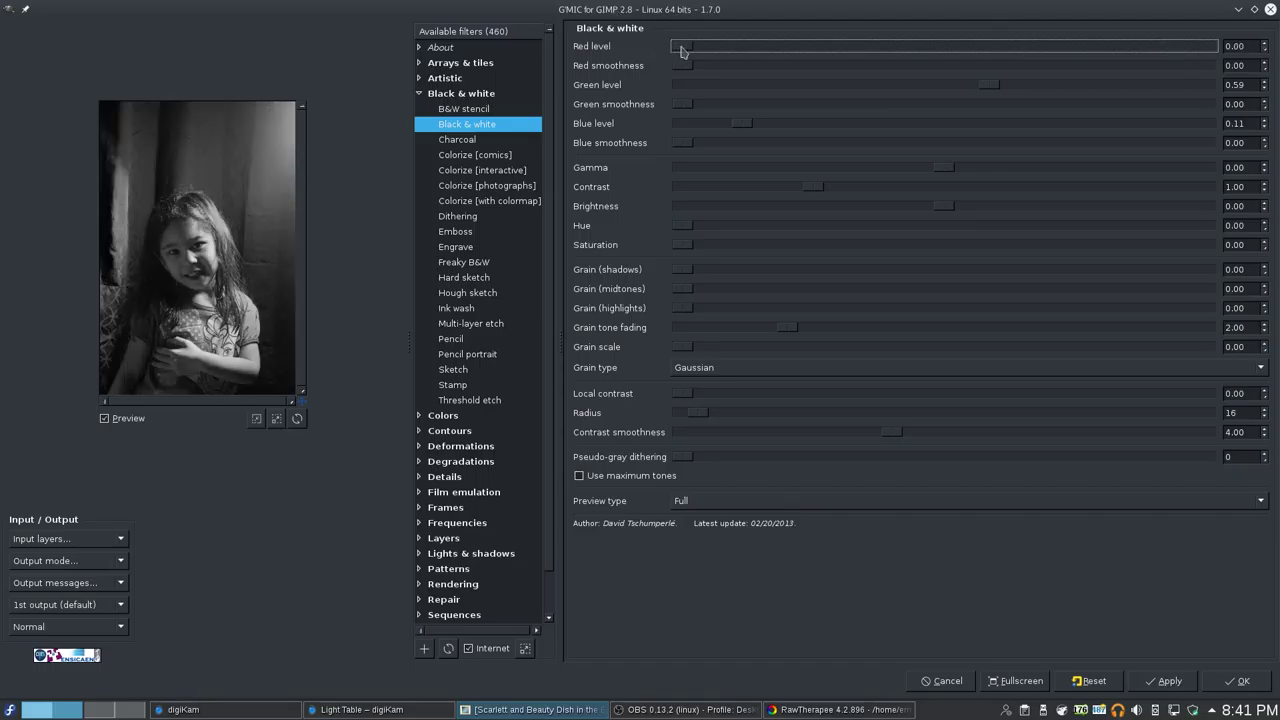
pyautogui.moveTo(683, 50); pyautogui.dragTo(1228, 60)
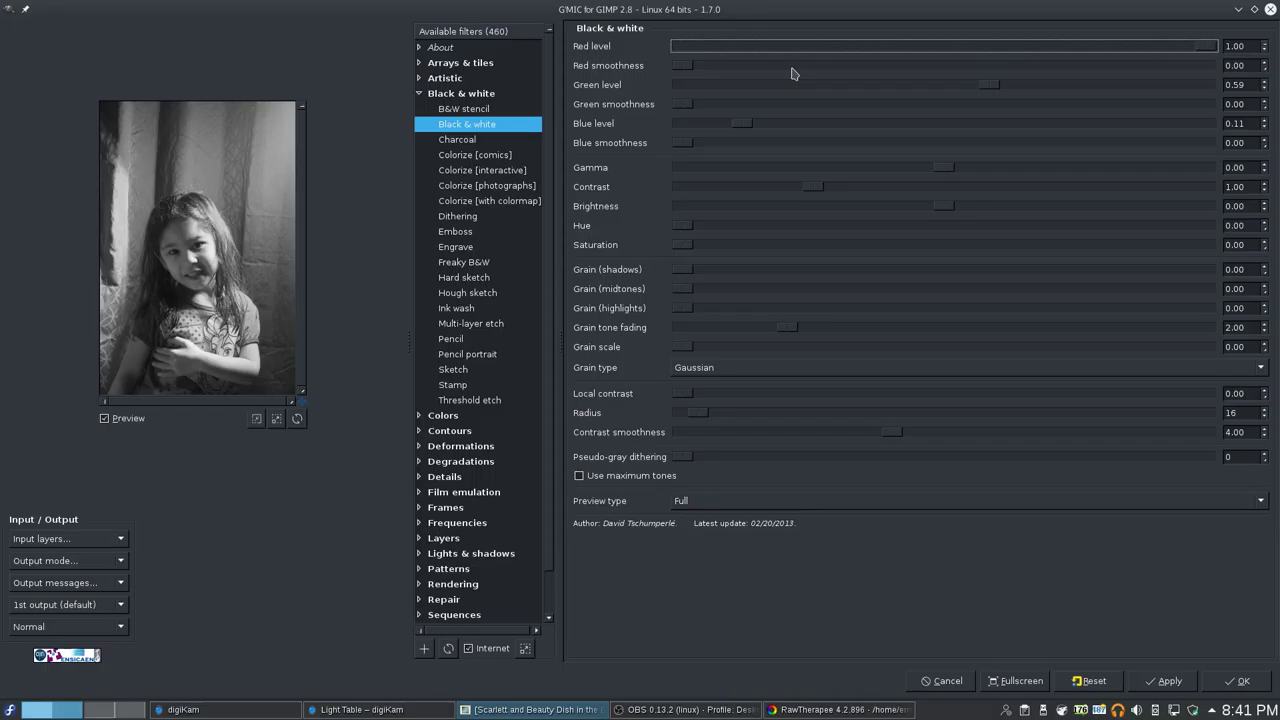
pyautogui.moveTo(684, 66); pyautogui.dragTo(587, 62)
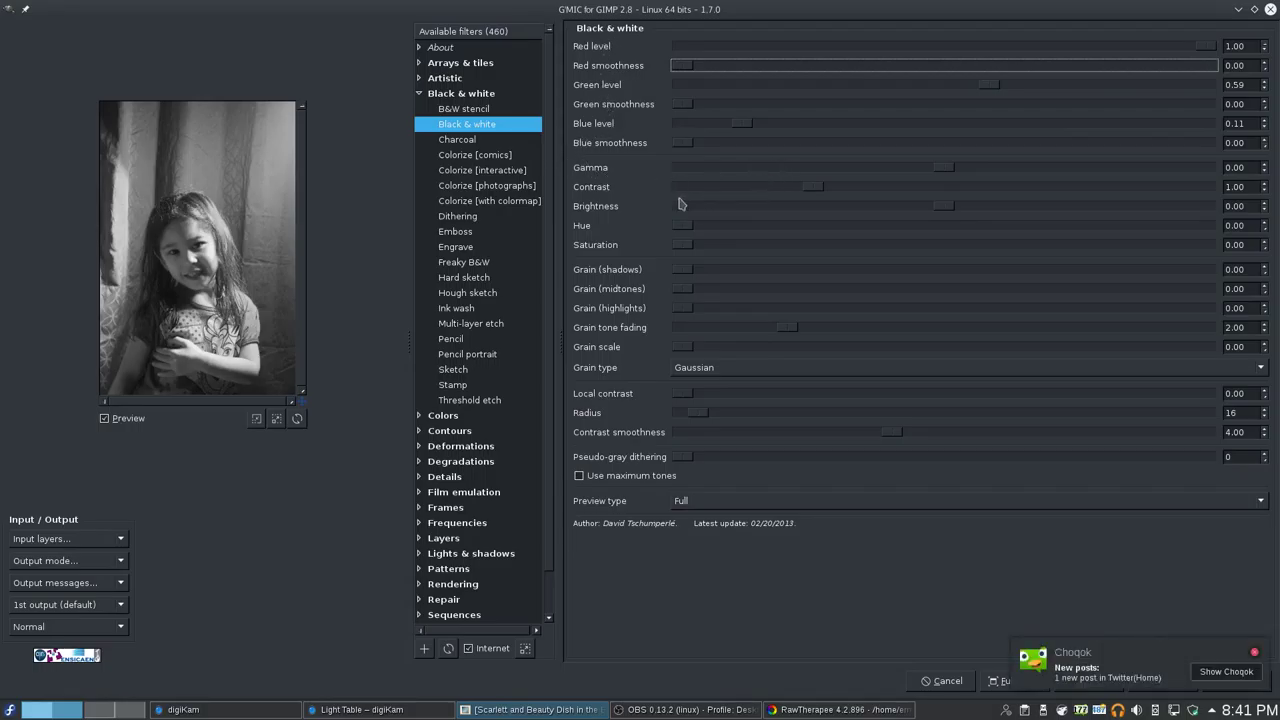
# - Increase Contrast to about 1.23 and reset Brightness to 0
pyautogui.moveTo(818, 190); pyautogui.dragTo(843, 185)
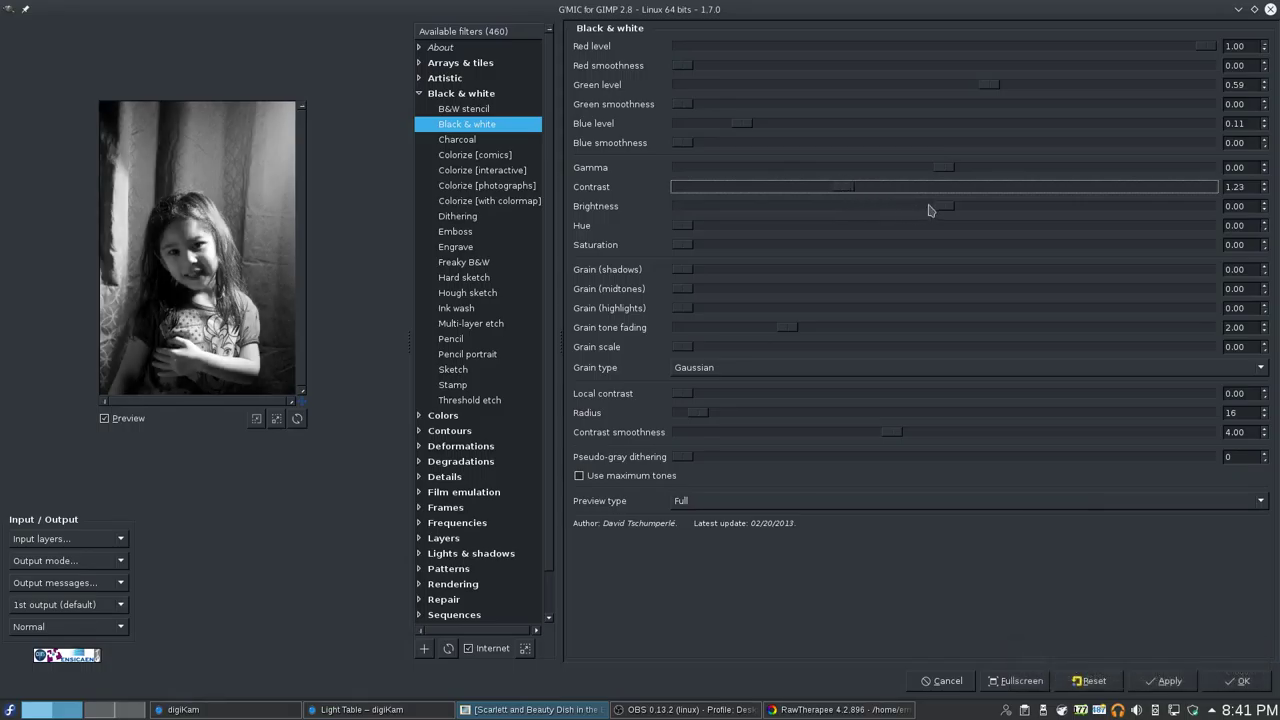
pyautogui.moveTo(946, 211)
pyautogui.mouseDown()
pyautogui.moveTo(1140, 209)
pyautogui.moveTo(622, 215)
pyautogui.moveTo(940, 206)
pyautogui.mouseUp()
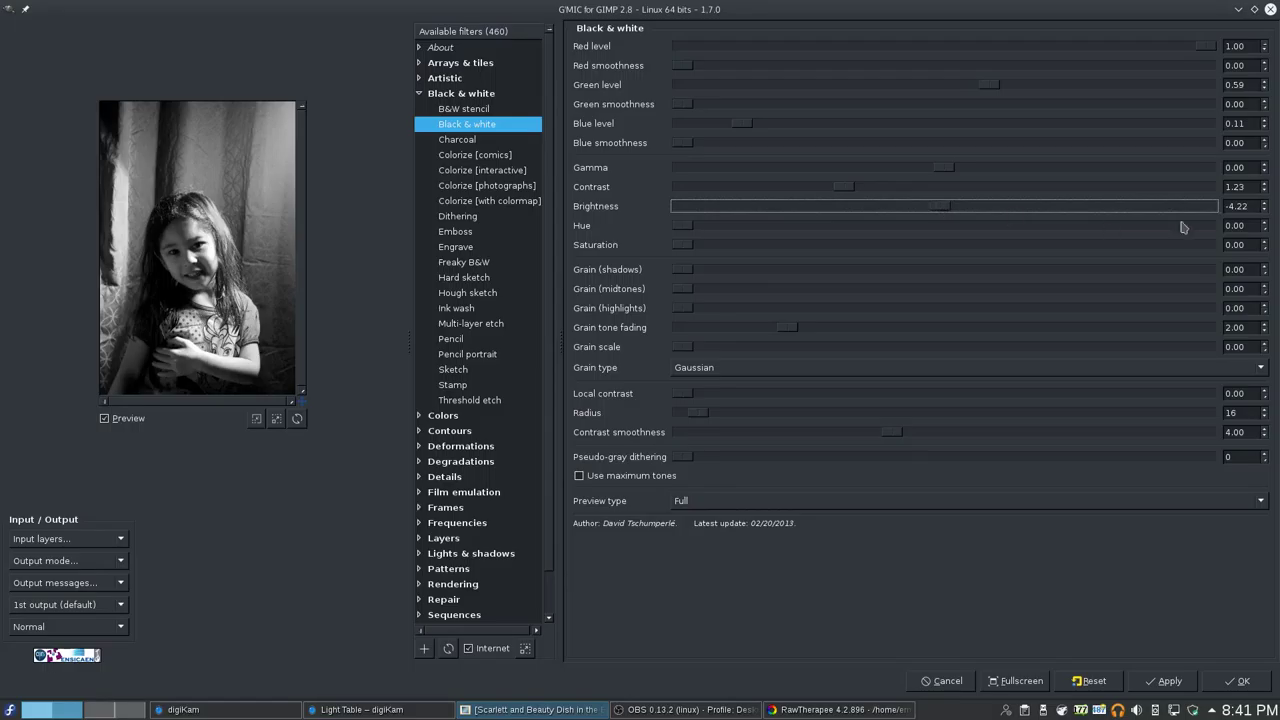
pyautogui.doubleClick(1251, 206)
pyautogui.write('0')
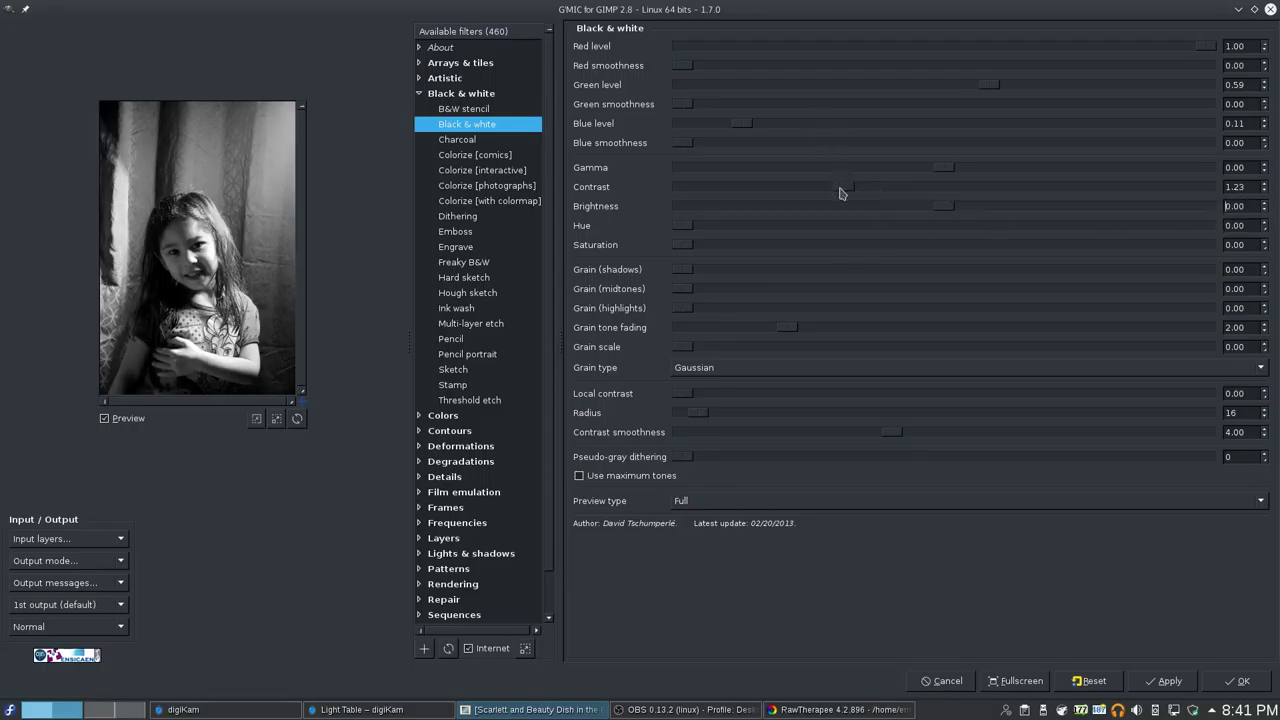
pyautogui.click(840, 191)
# - Nudge Contrast to 1.26 and zoom the preview in on the girl's face
pyautogui.moveTo(840, 191)
pyautogui.mouseDown()
pyautogui.moveTo(861, 192)
pyautogui.moveTo(846, 185)
pyautogui.mouseUp()
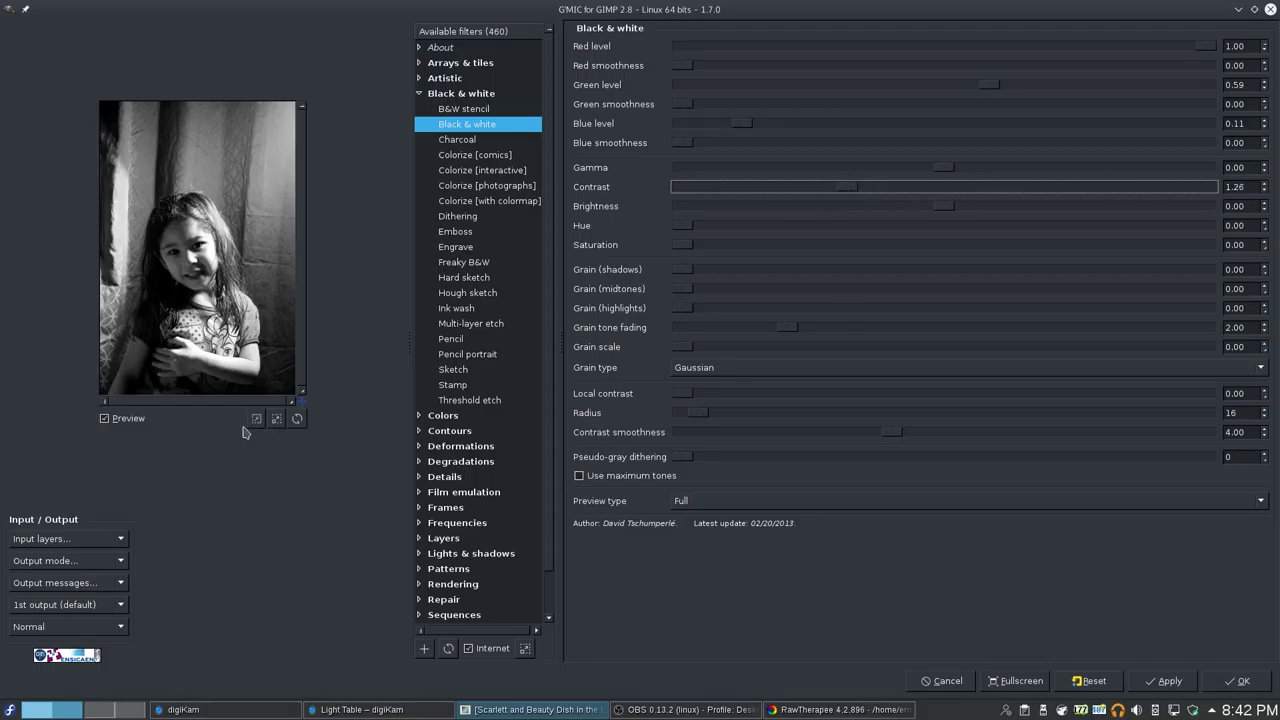
pyautogui.click(274, 424)
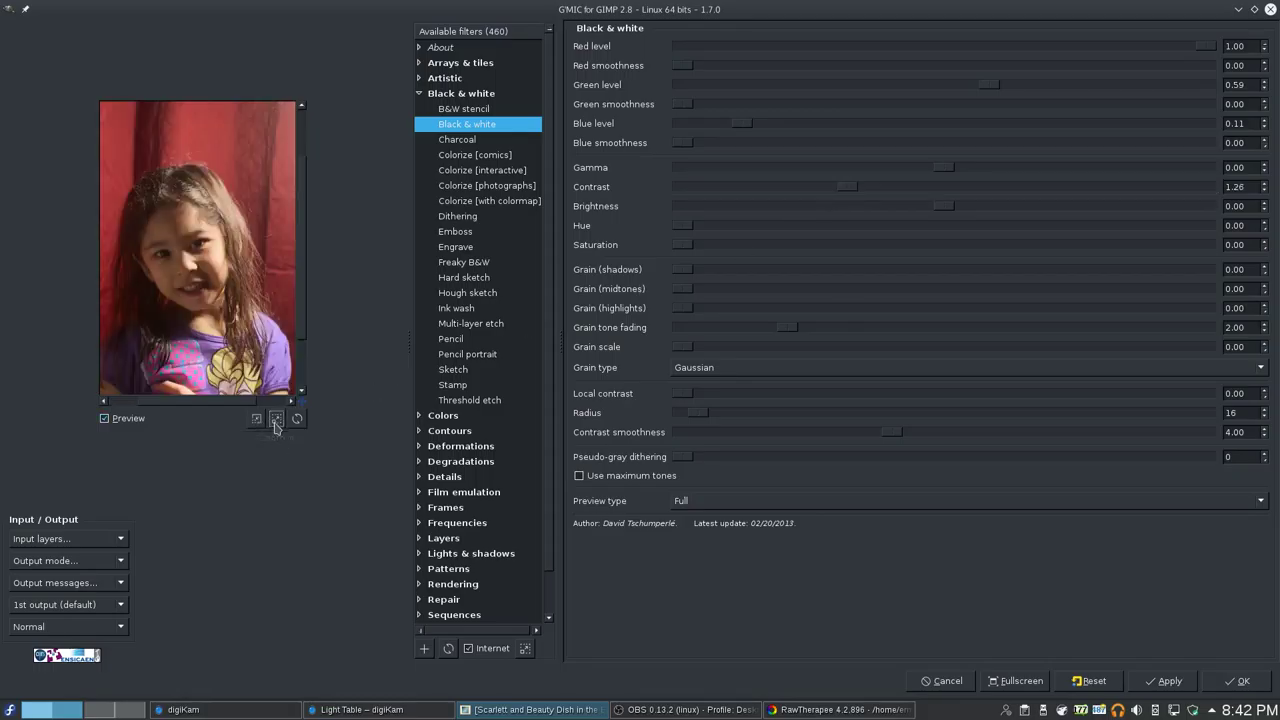
pyautogui.click(276, 423)
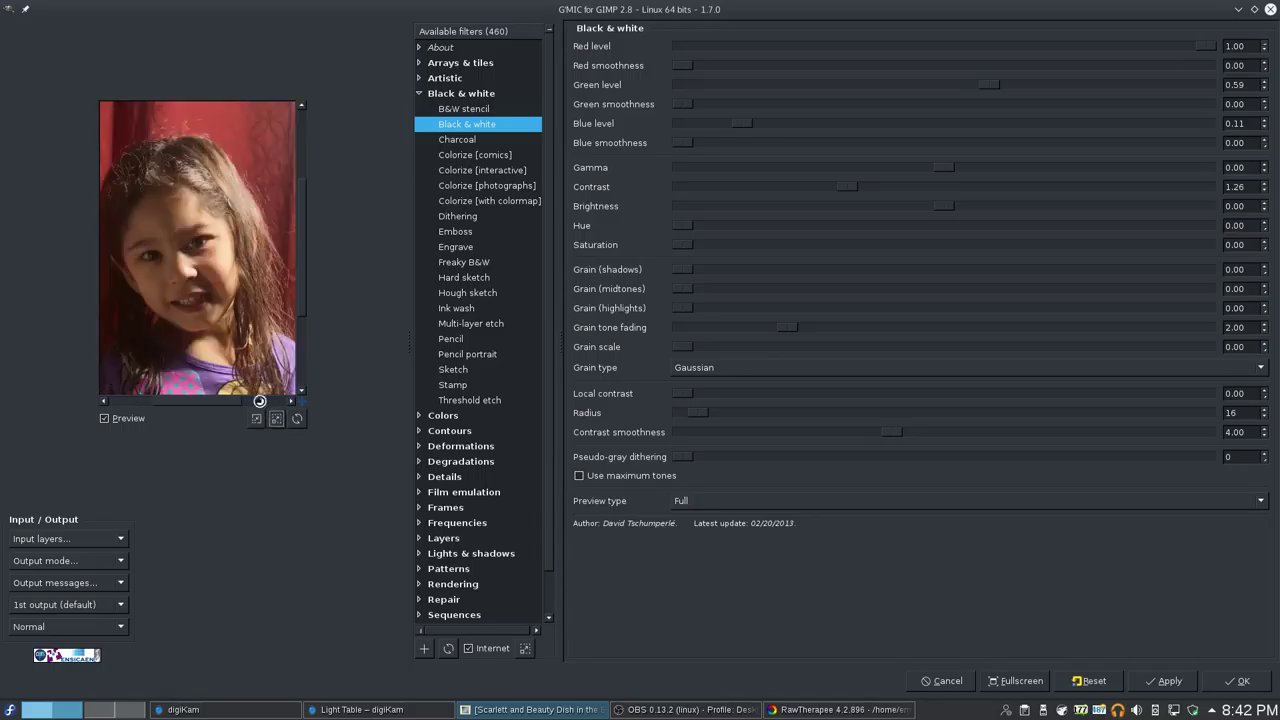
pyautogui.moveTo(213, 320); pyautogui.dragTo(241, 296)
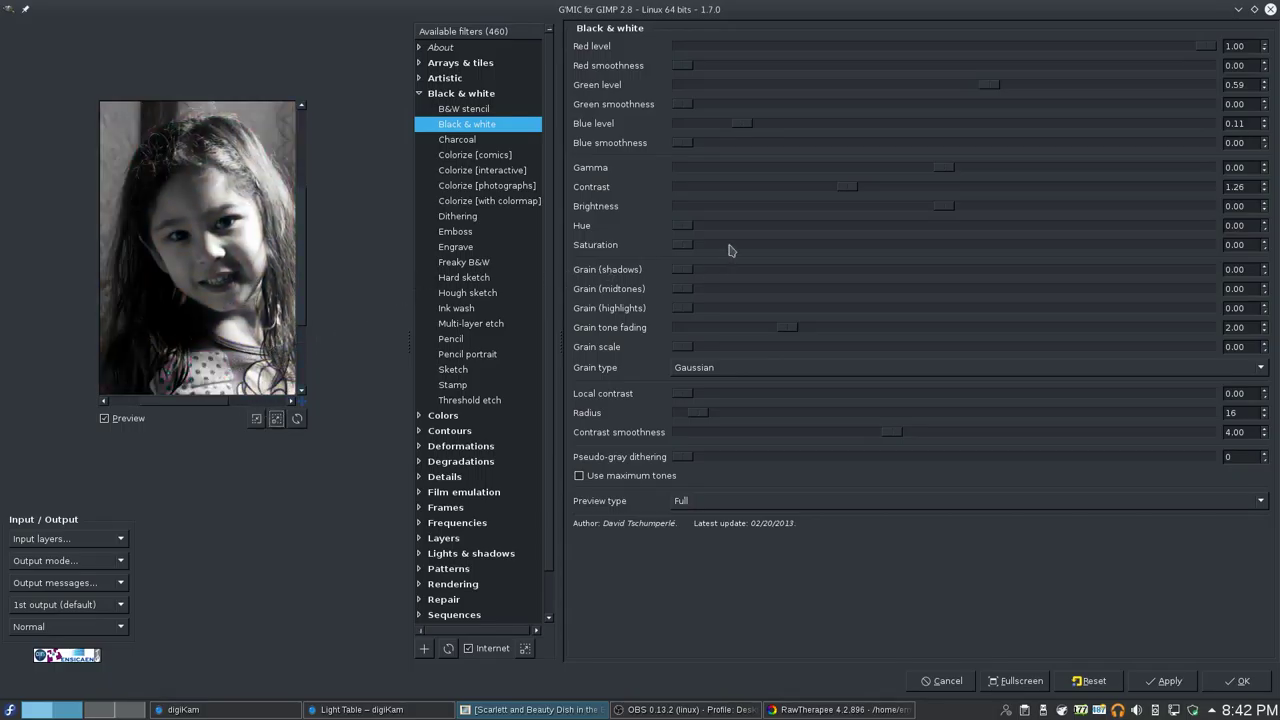
# - Test the Hue and Saturation sliders, returning Saturation to 0 for pure grayscale
pyautogui.moveTo(684, 231); pyautogui.dragTo(574, 240)
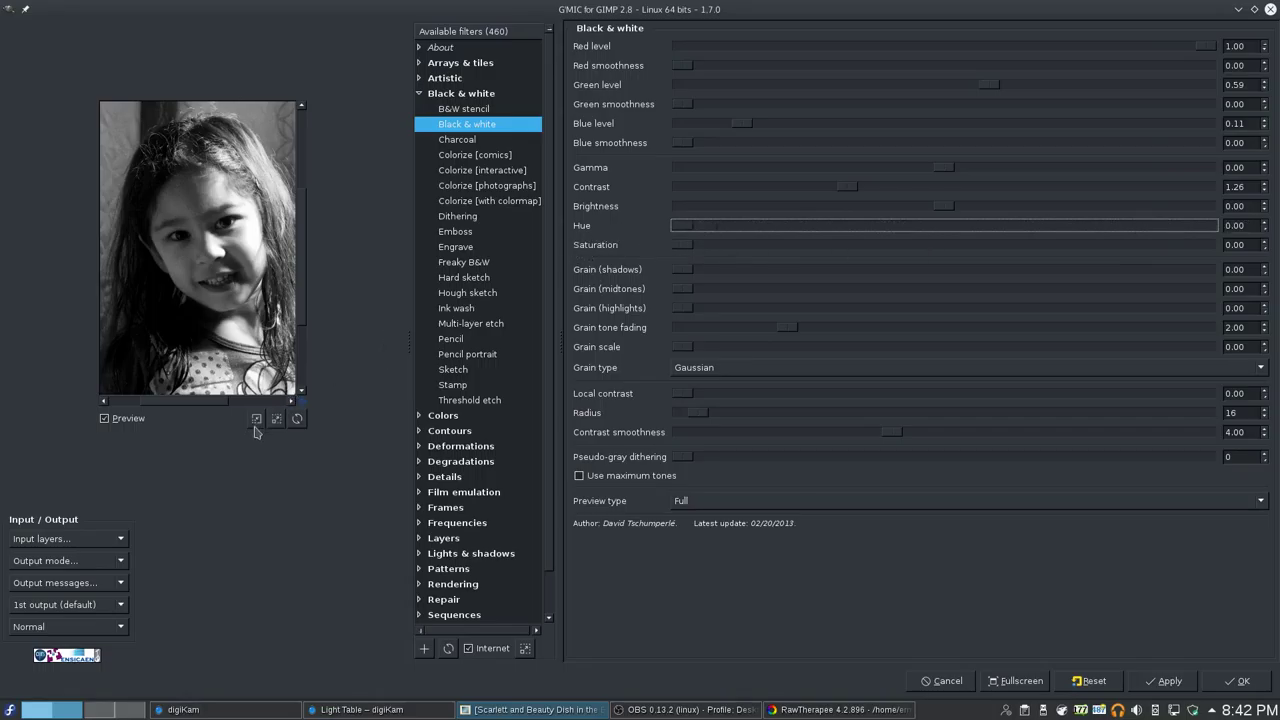
pyautogui.moveTo(686, 248); pyautogui.dragTo(797, 253)
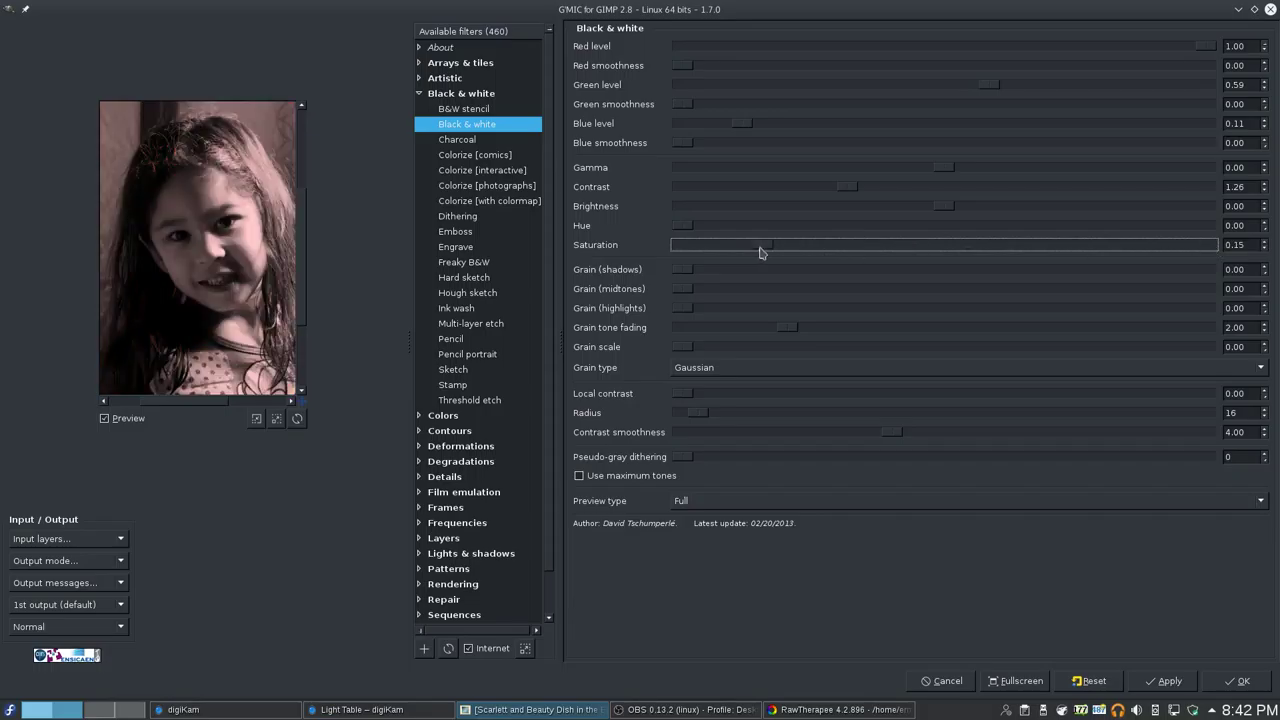
pyautogui.moveTo(760, 252); pyautogui.dragTo(608, 251)
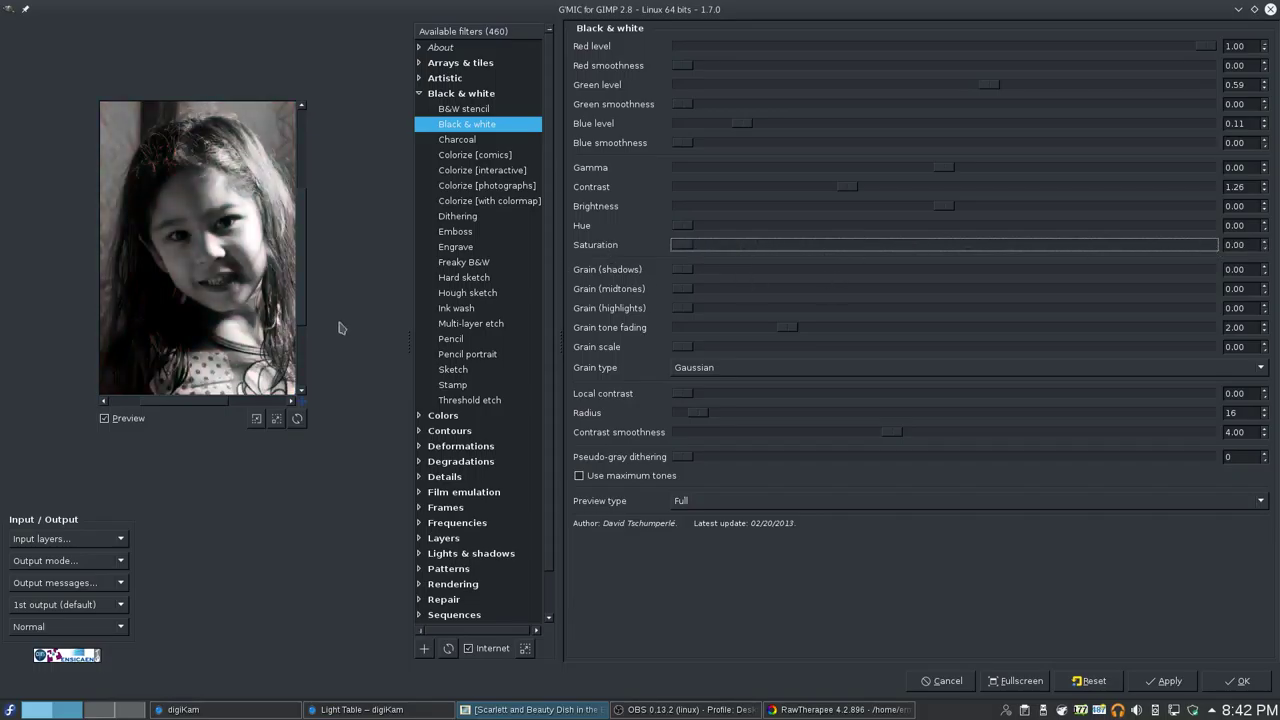
pyautogui.click(256, 419)
pyautogui.click(256, 419)
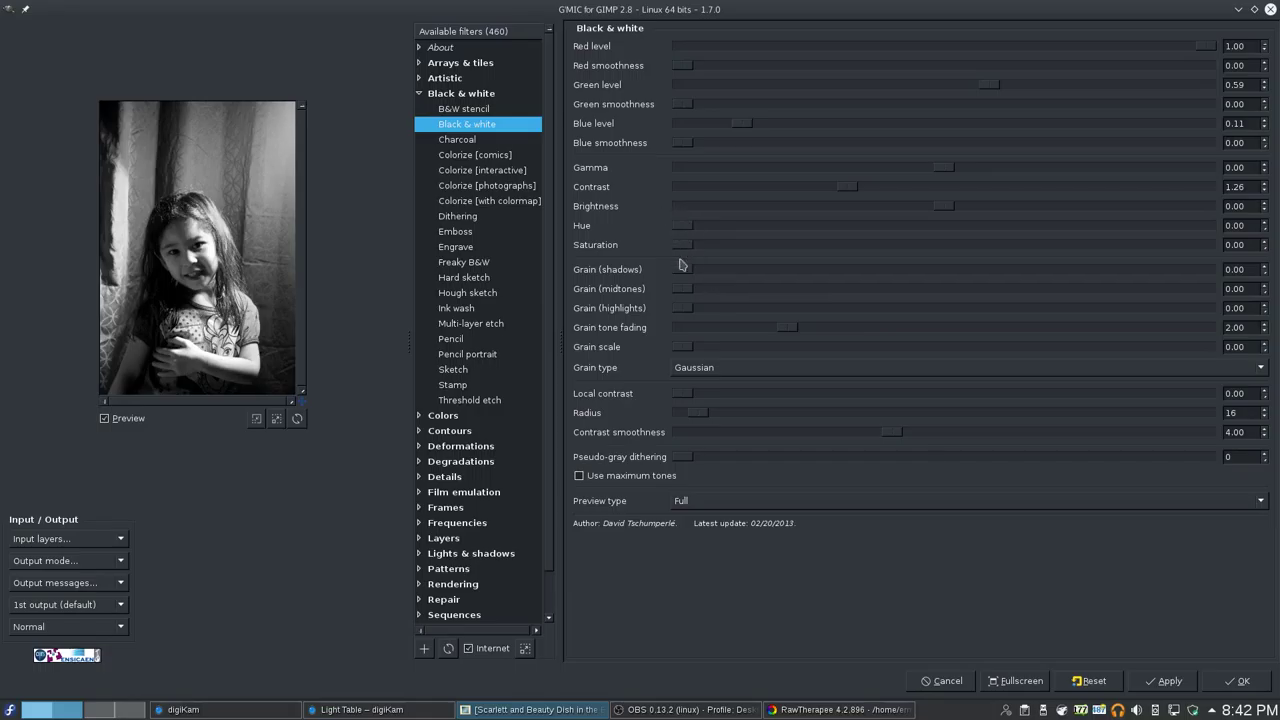
pyautogui.moveTo(683, 251); pyautogui.dragTo(558, 228)
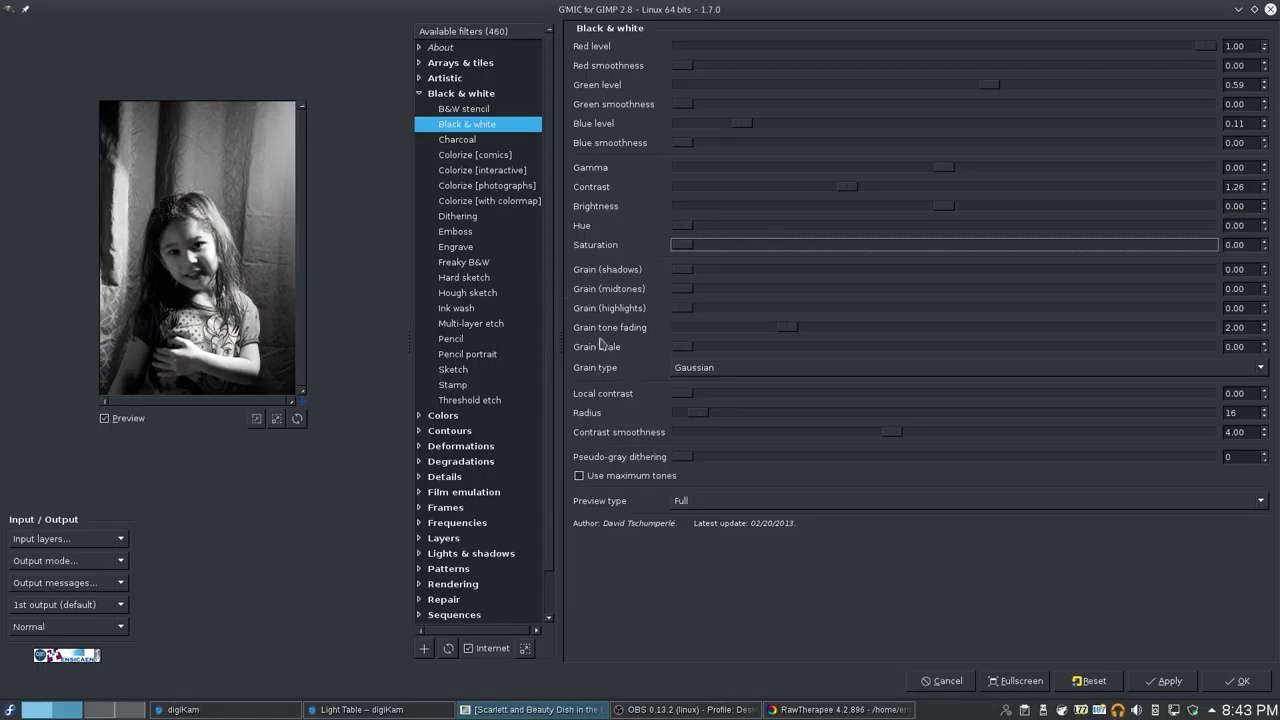
# - Zoom the preview onto the face and test strong midtone and shadow grain
pyautogui.click(278, 420)
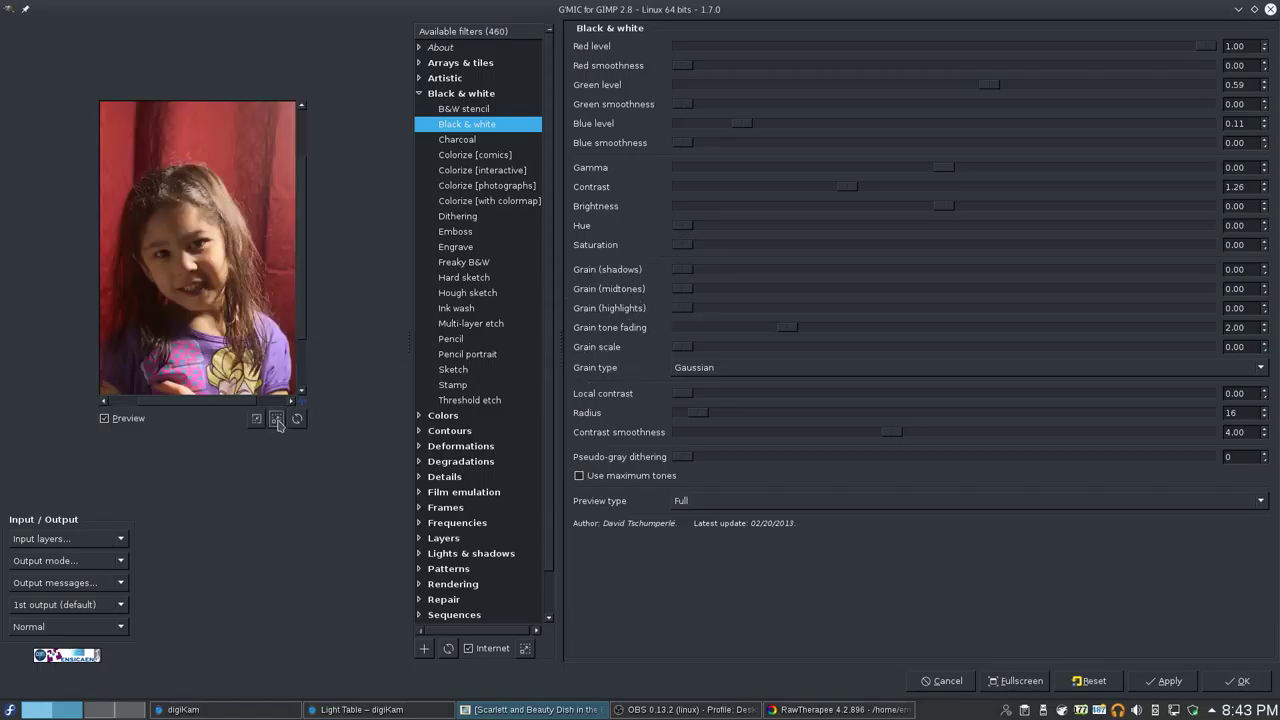
pyautogui.click(277, 420)
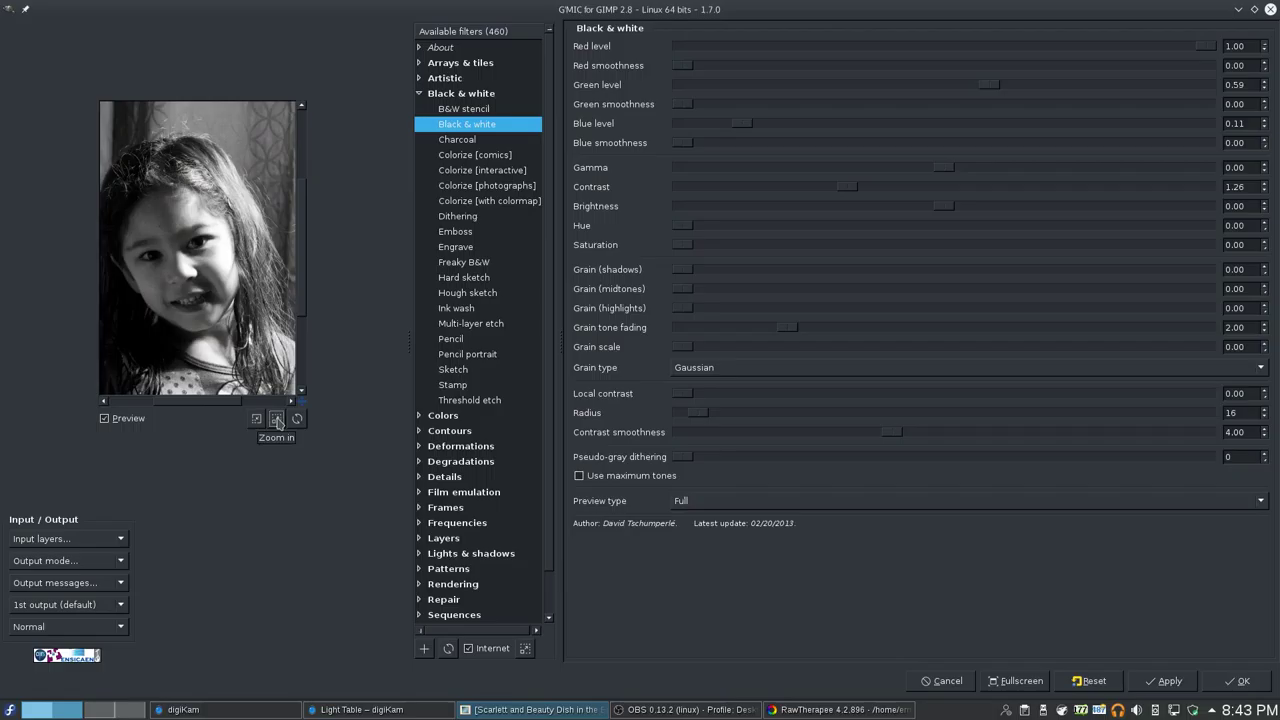
pyautogui.moveTo(213, 403); pyautogui.dragTo(191, 401)
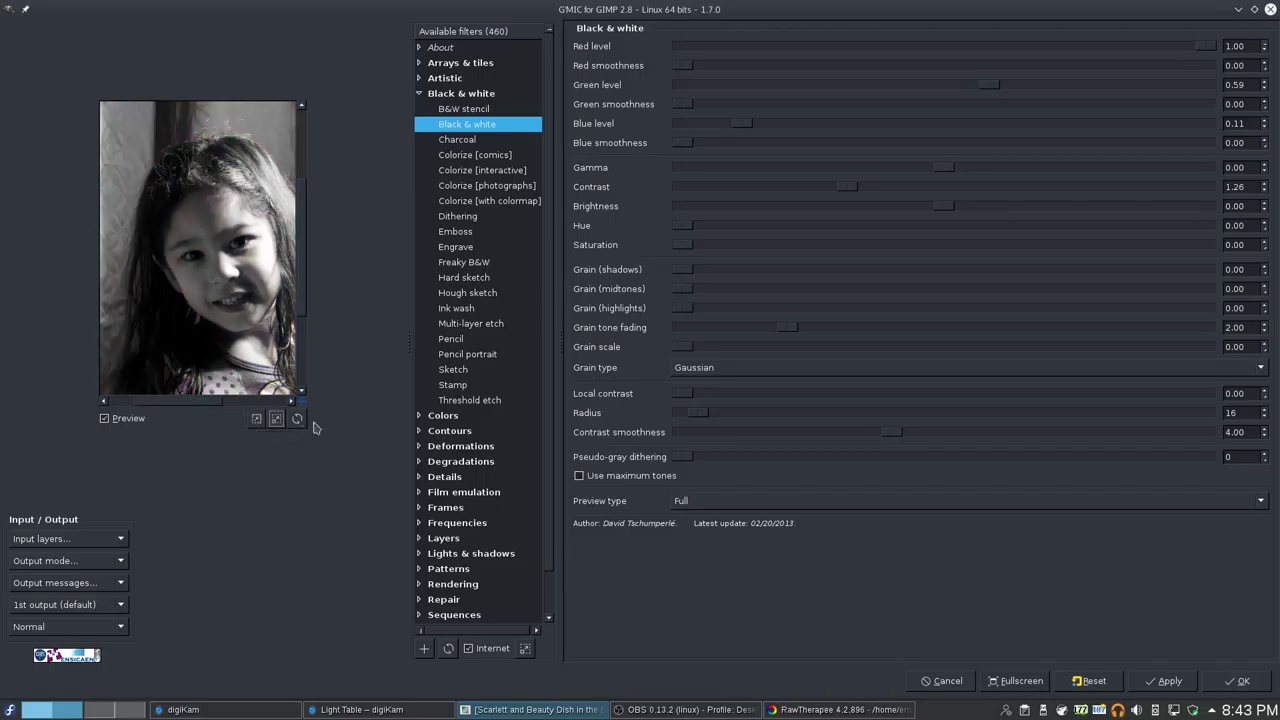
pyautogui.click(278, 420)
pyautogui.click(278, 420)
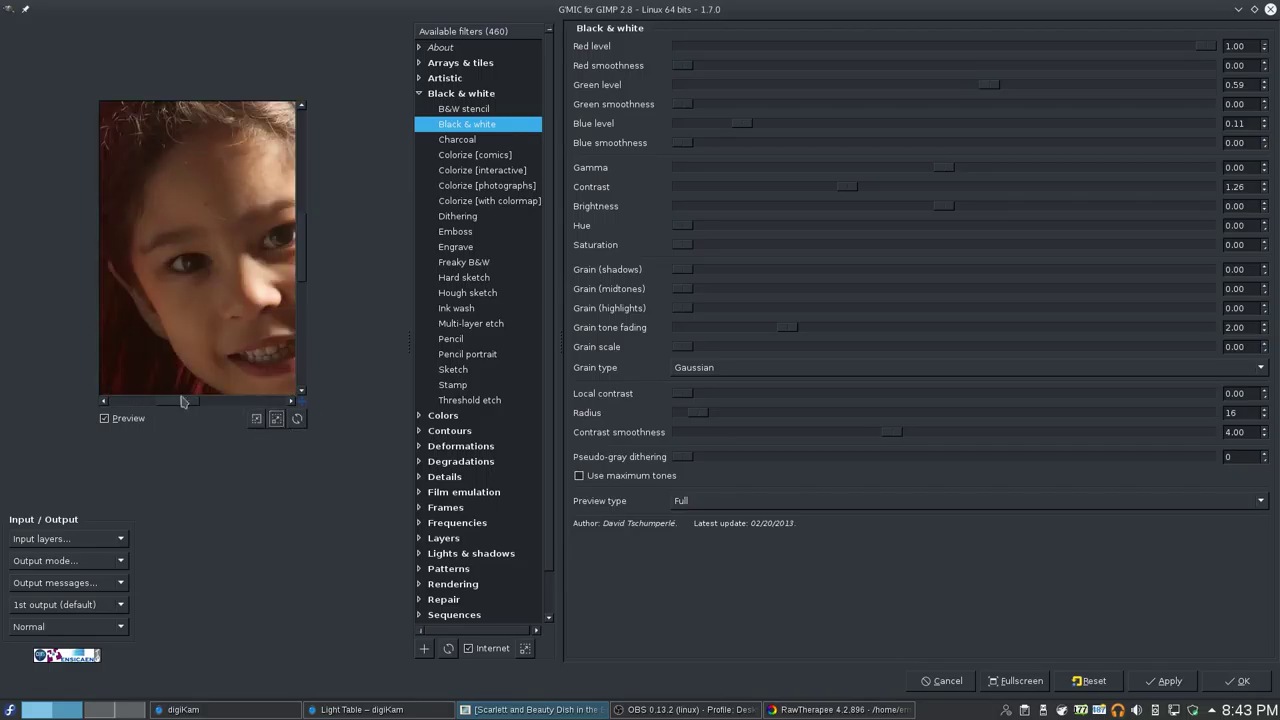
pyautogui.moveTo(184, 406); pyautogui.dragTo(193, 404)
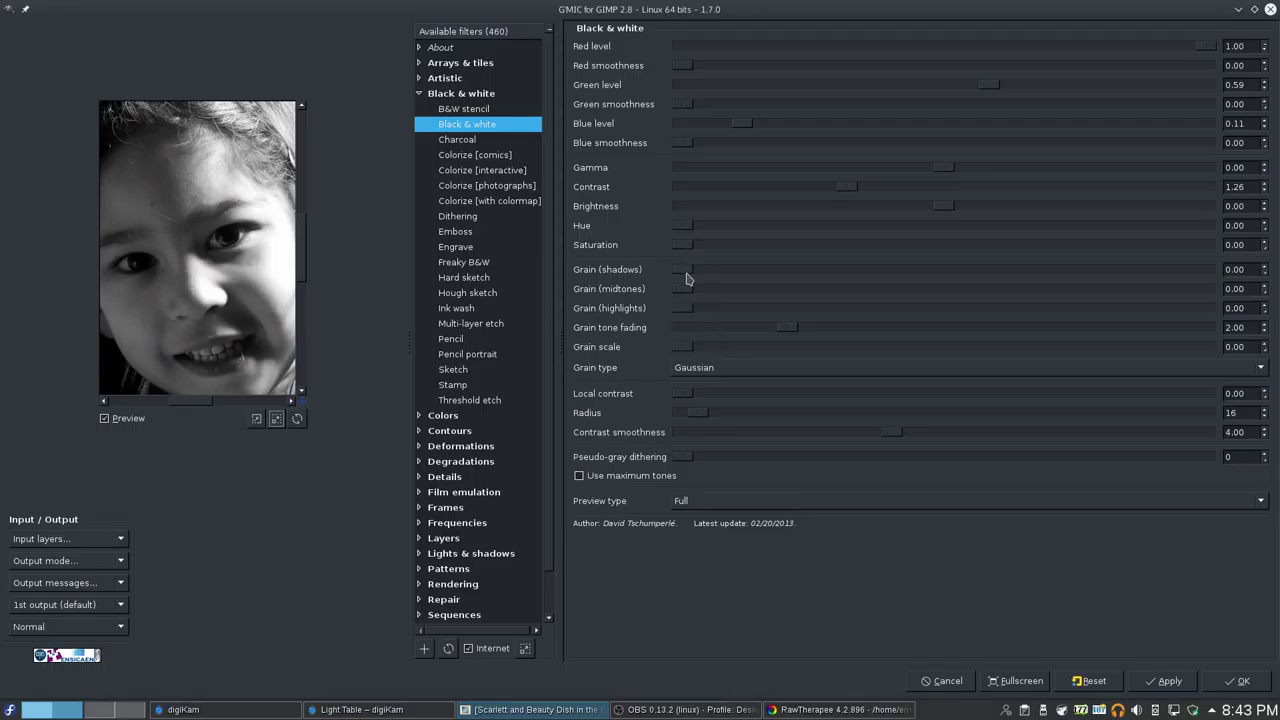
pyautogui.moveTo(681, 295); pyautogui.dragTo(568, 311)
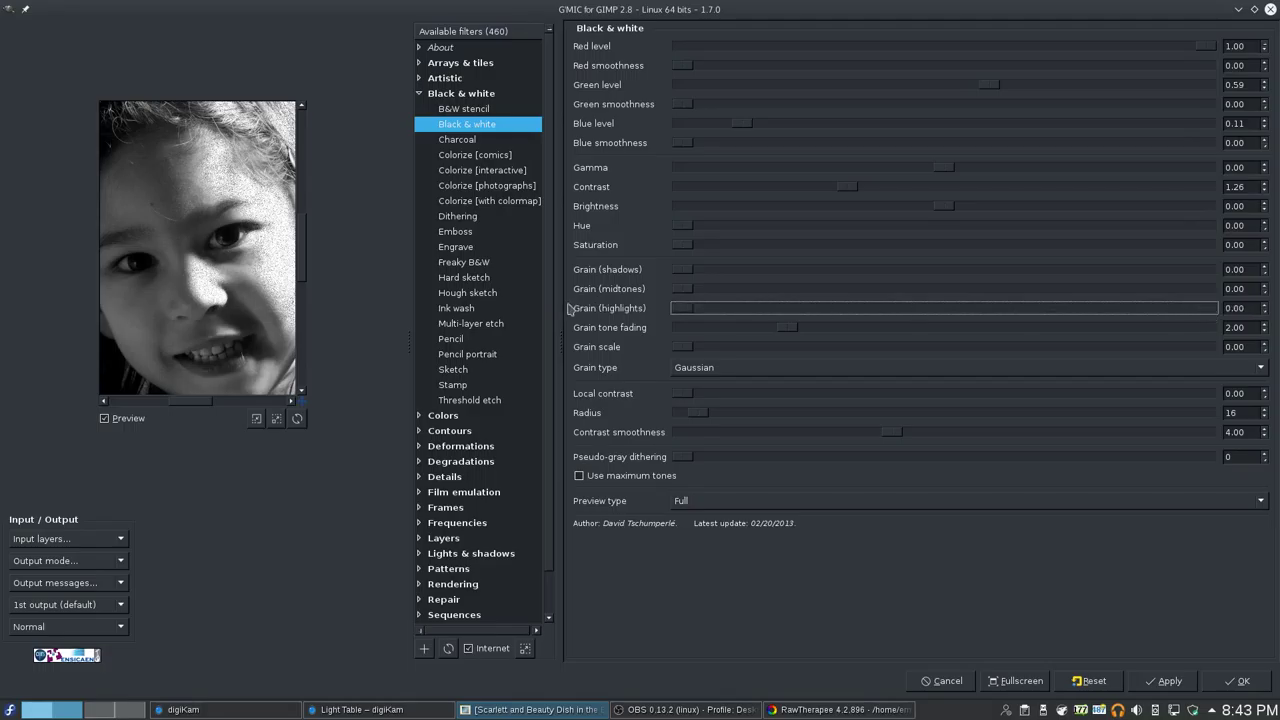
pyautogui.moveTo(208, 256); pyautogui.dragTo(276, 218)
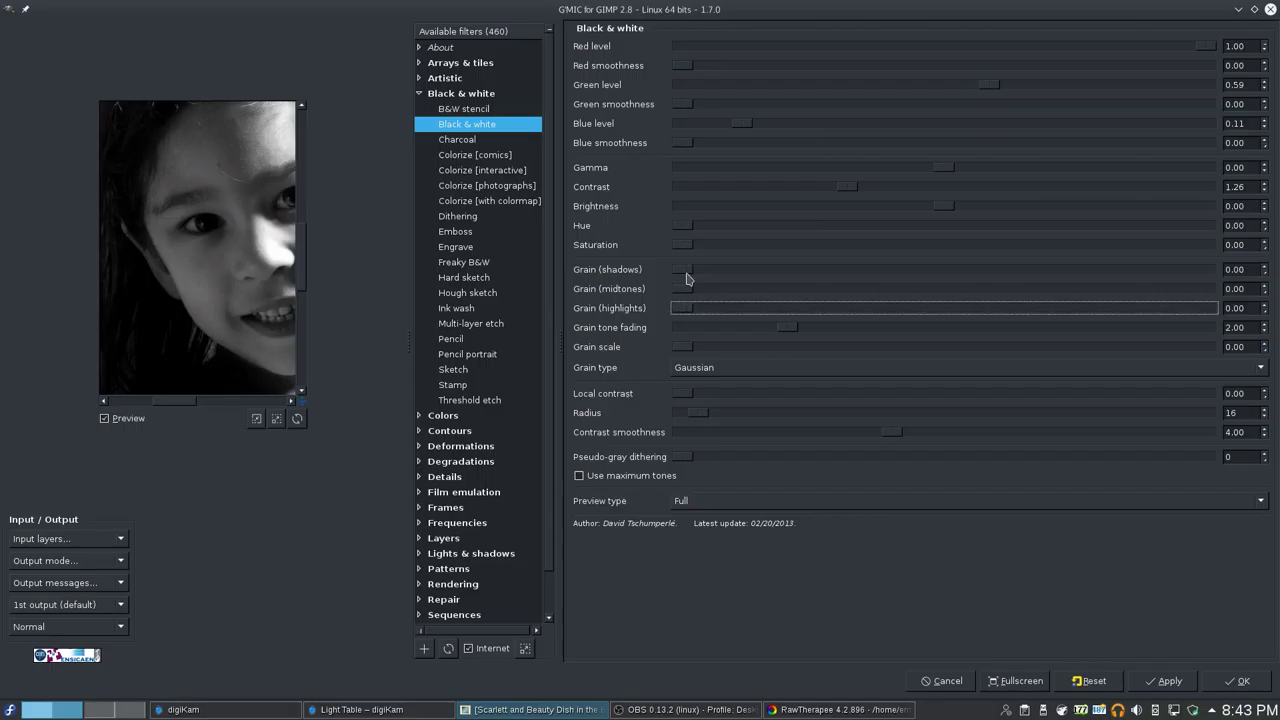
pyautogui.moveTo(687, 275); pyautogui.dragTo(600, 286)
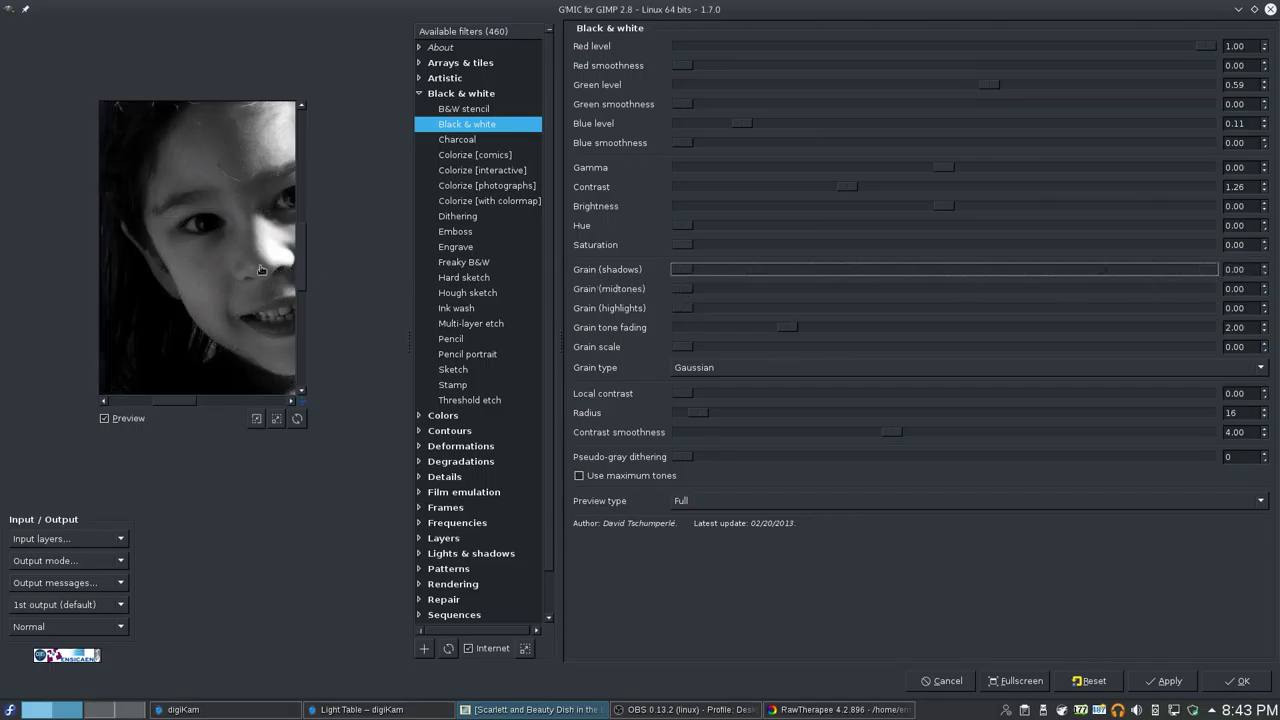
pyautogui.moveTo(262, 270); pyautogui.dragTo(185, 315)
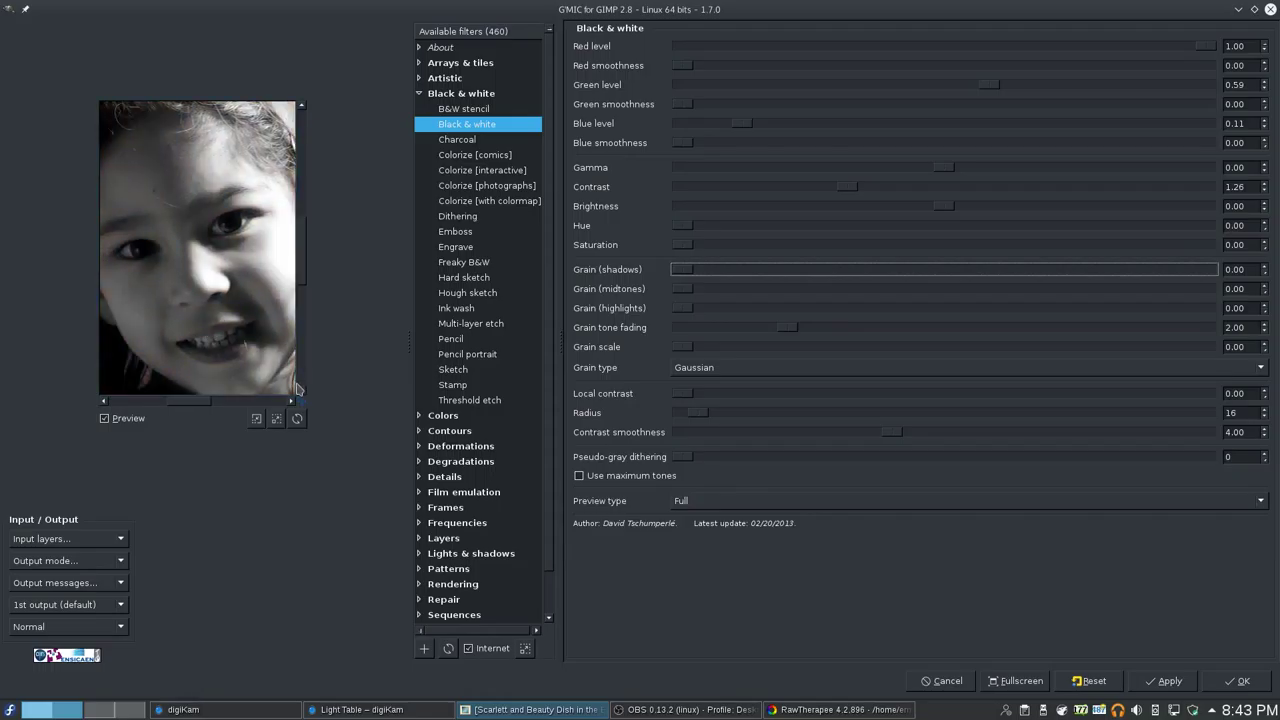
# - Reset shadow grain and raise Grain (midtones) to 74.14
pyautogui.click(276, 420)
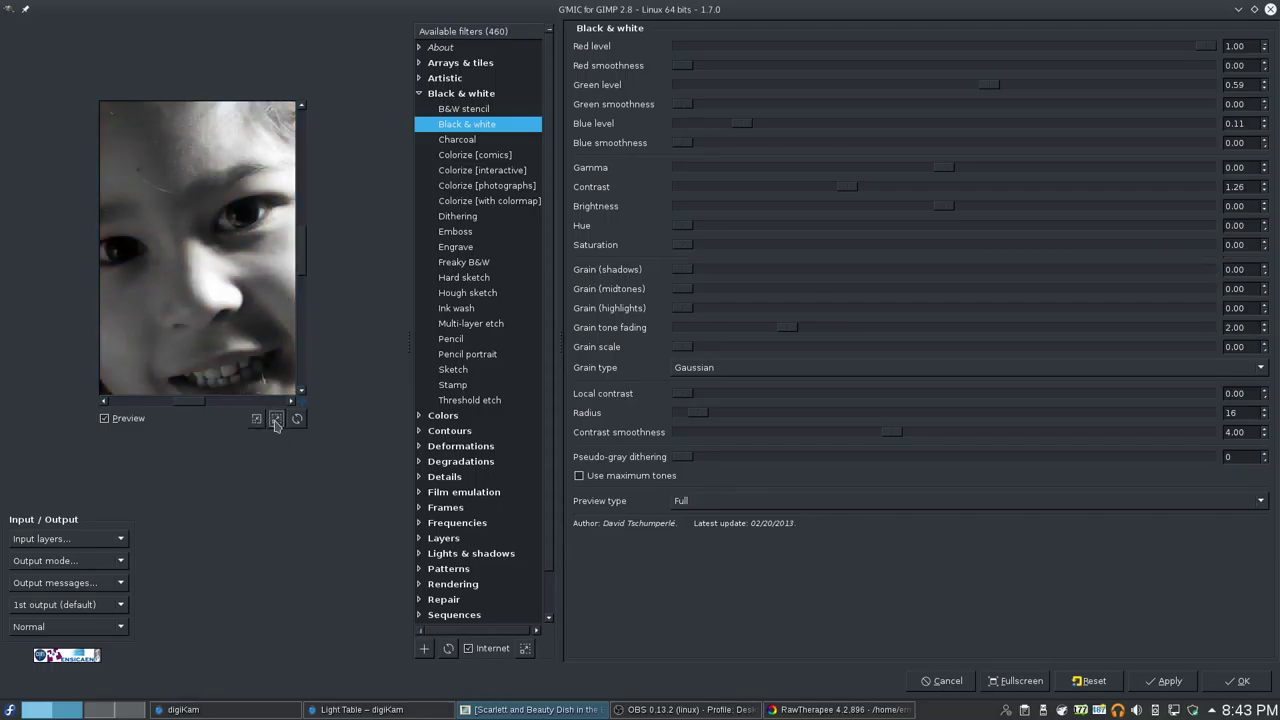
pyautogui.moveTo(175, 318); pyautogui.dragTo(197, 300)
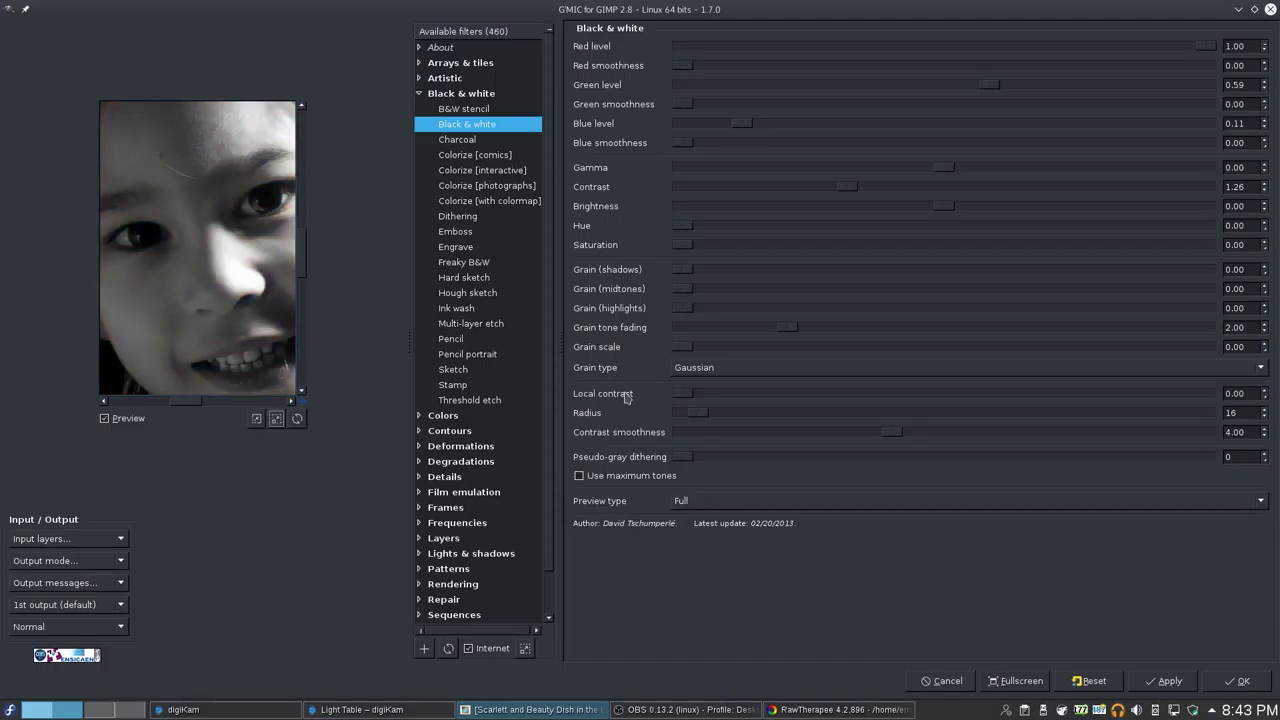
pyautogui.moveTo(684, 270)
pyautogui.mouseDown()
pyautogui.moveTo(821, 269)
pyautogui.moveTo(660, 270)
pyautogui.mouseUp()
pyautogui.click(698, 298)
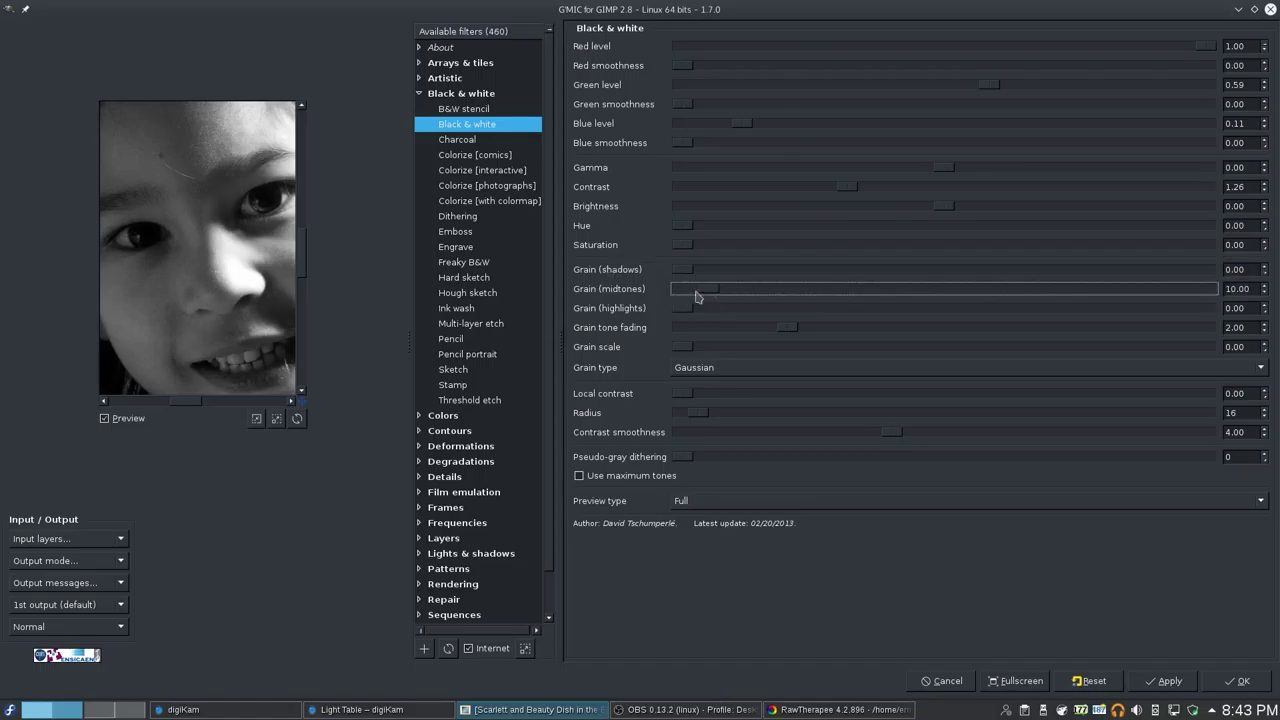
pyautogui.moveTo(740, 291); pyautogui.dragTo(881, 293)
# - Try Uniform, Salt and pepper and Poisson grain types, settle on Gaussian, and clear midtone grain
pyautogui.moveTo(683, 347); pyautogui.dragTo(650, 364)
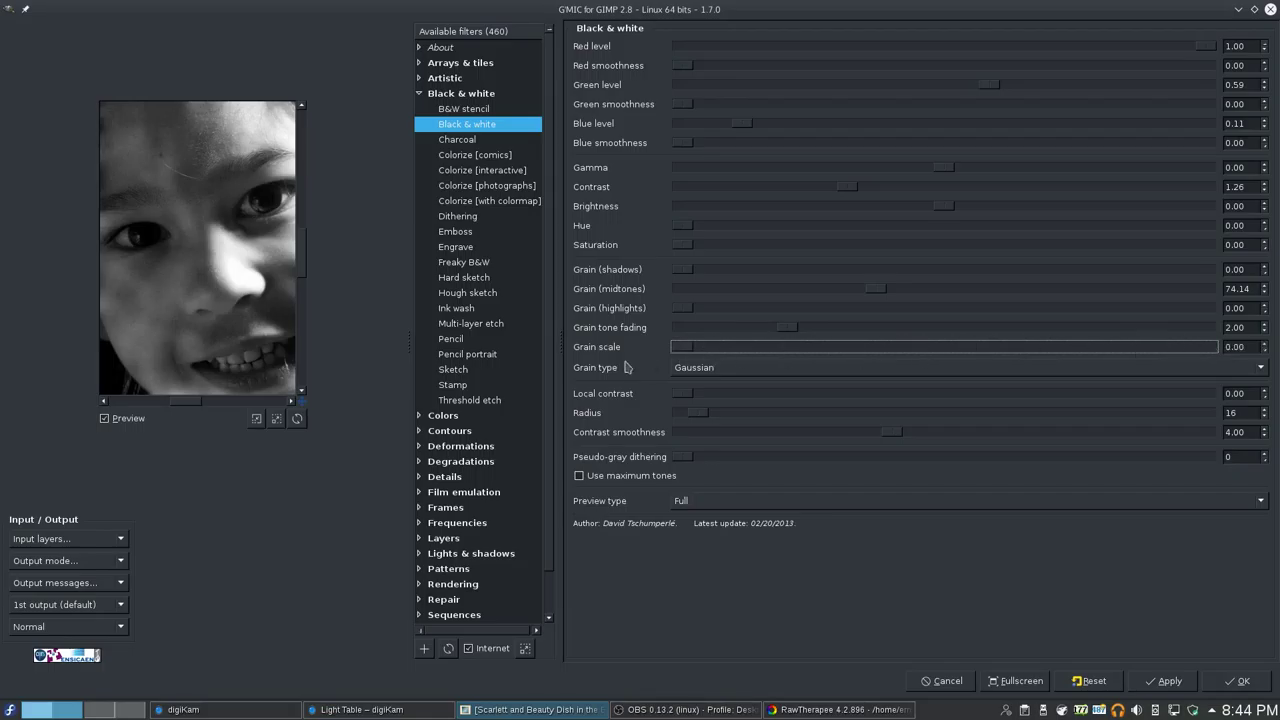
pyautogui.click(725, 367)
pyautogui.click(733, 386)
pyautogui.click(720, 372)
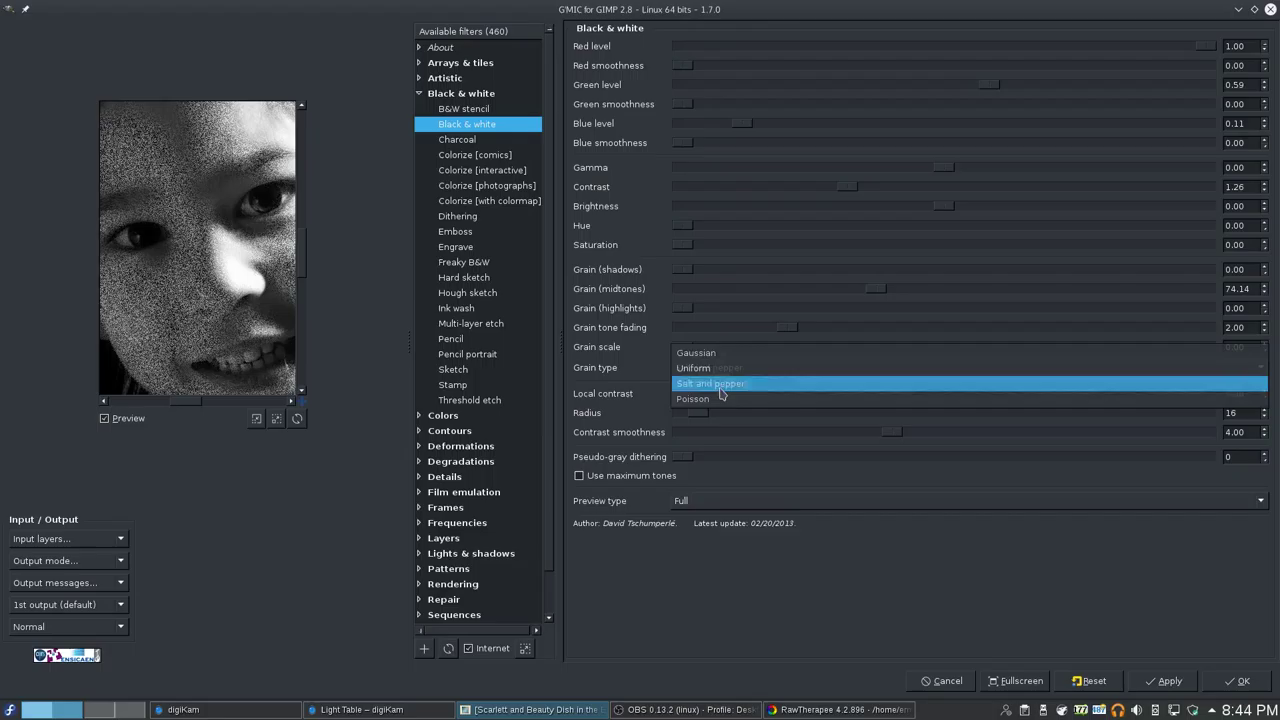
pyautogui.click(721, 388)
pyautogui.click(718, 374)
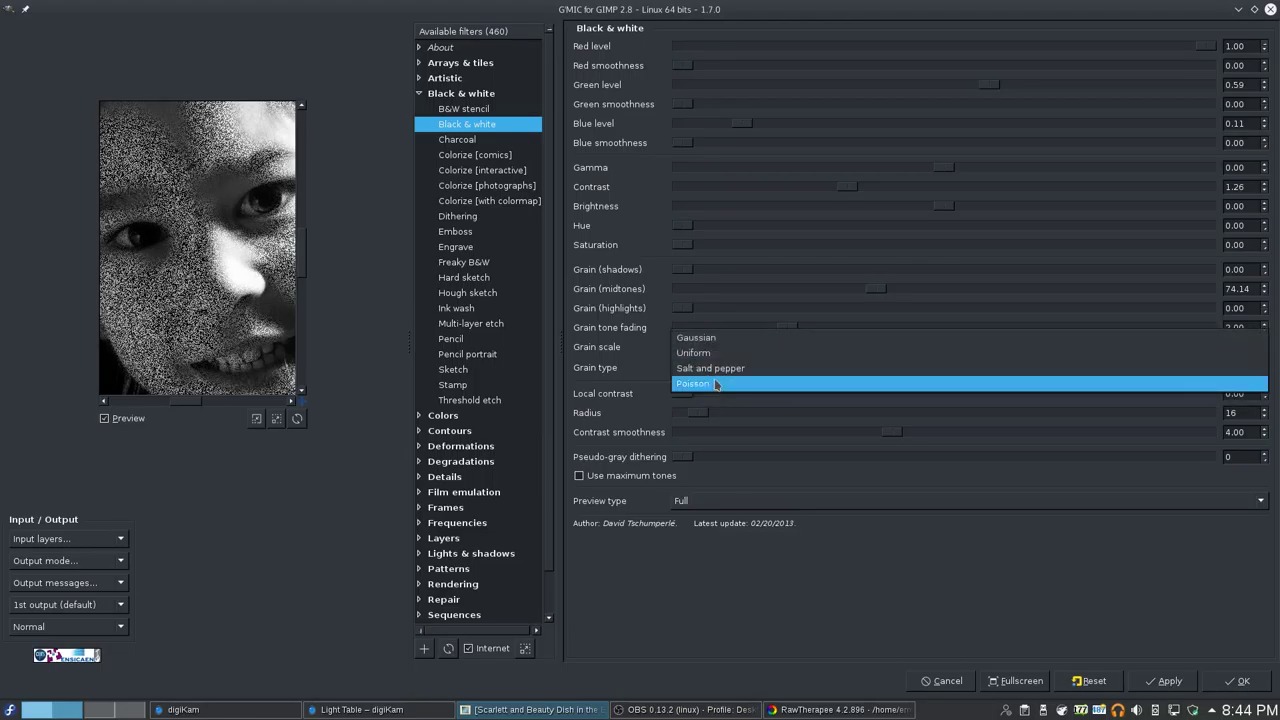
pyautogui.click(716, 384)
pyautogui.click(694, 372)
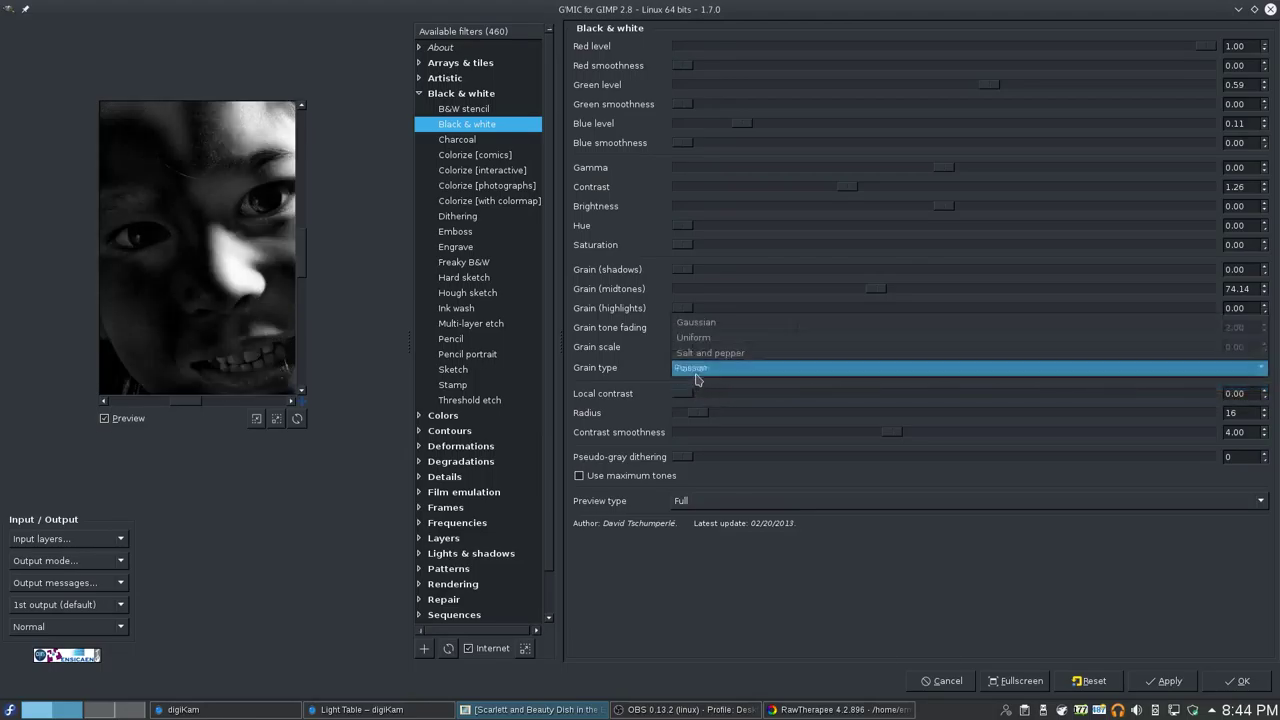
pyautogui.click(725, 329)
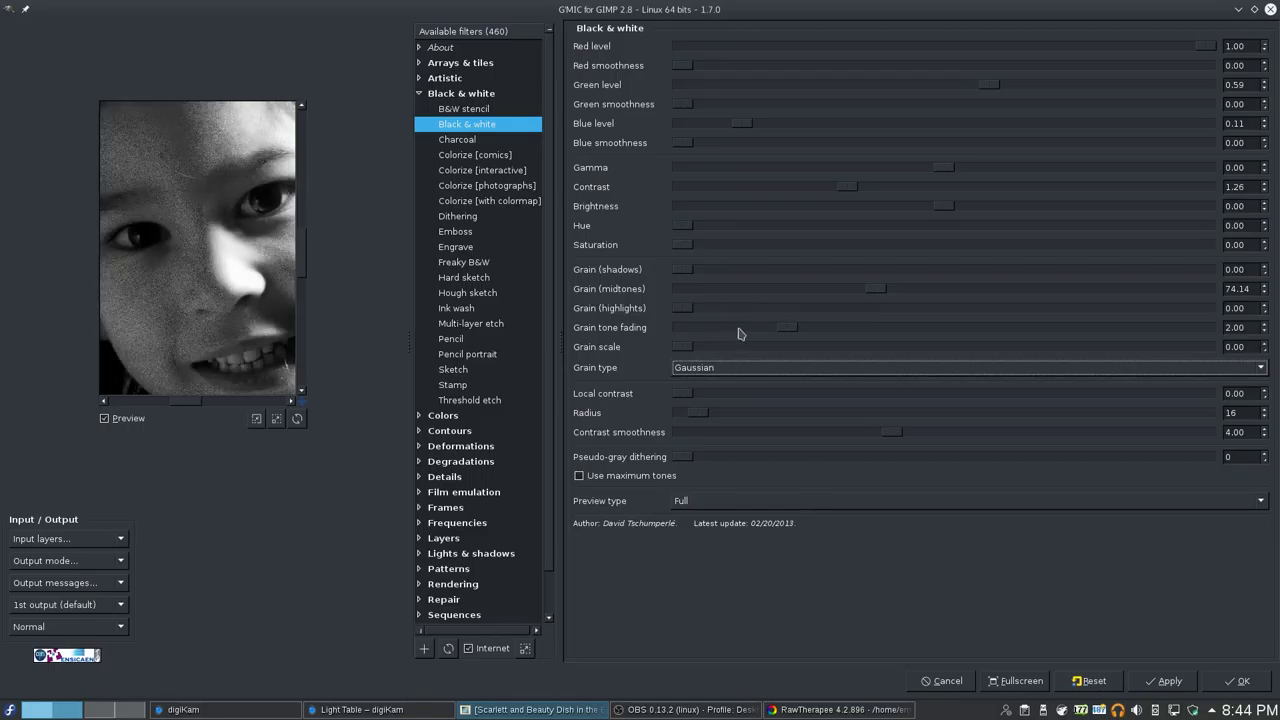
pyautogui.moveTo(877, 298); pyautogui.dragTo(548, 303)
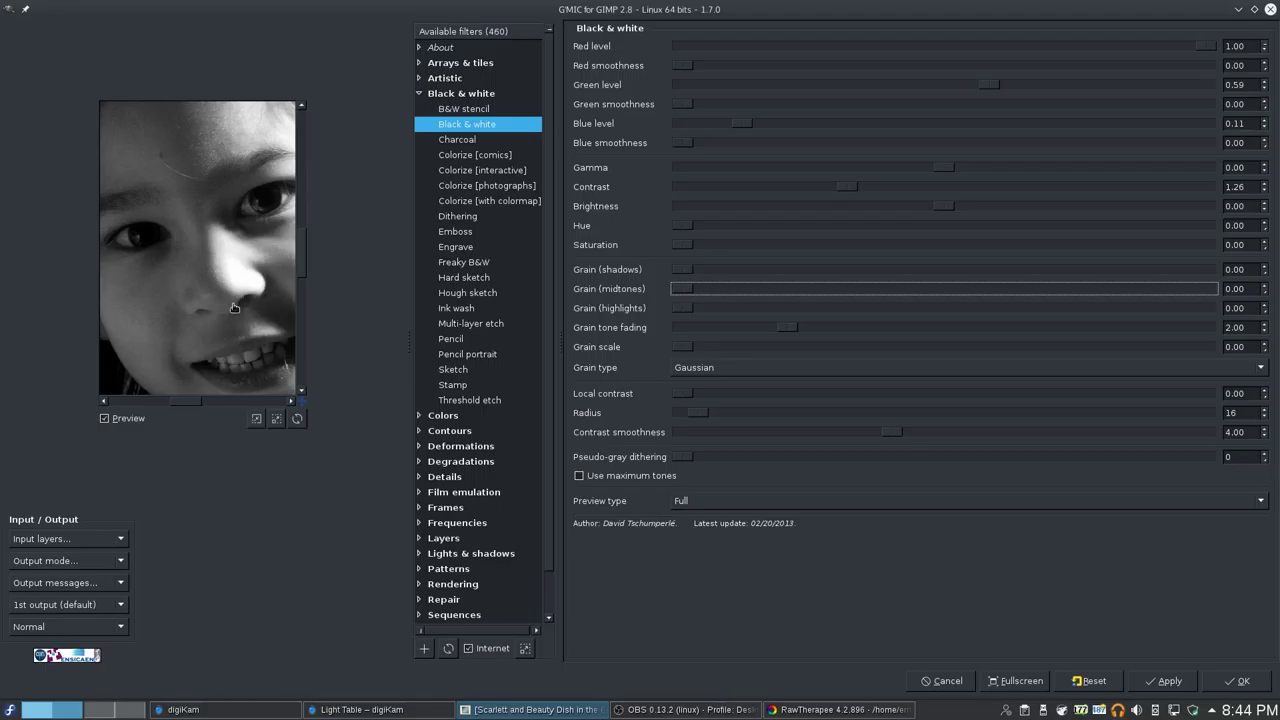
# - Apply light grain of 2.04 shadows, 3.06 midtones, 4.59 highlights and check it on the face
pyautogui.moveTo(686, 274); pyautogui.dragTo(692, 310)
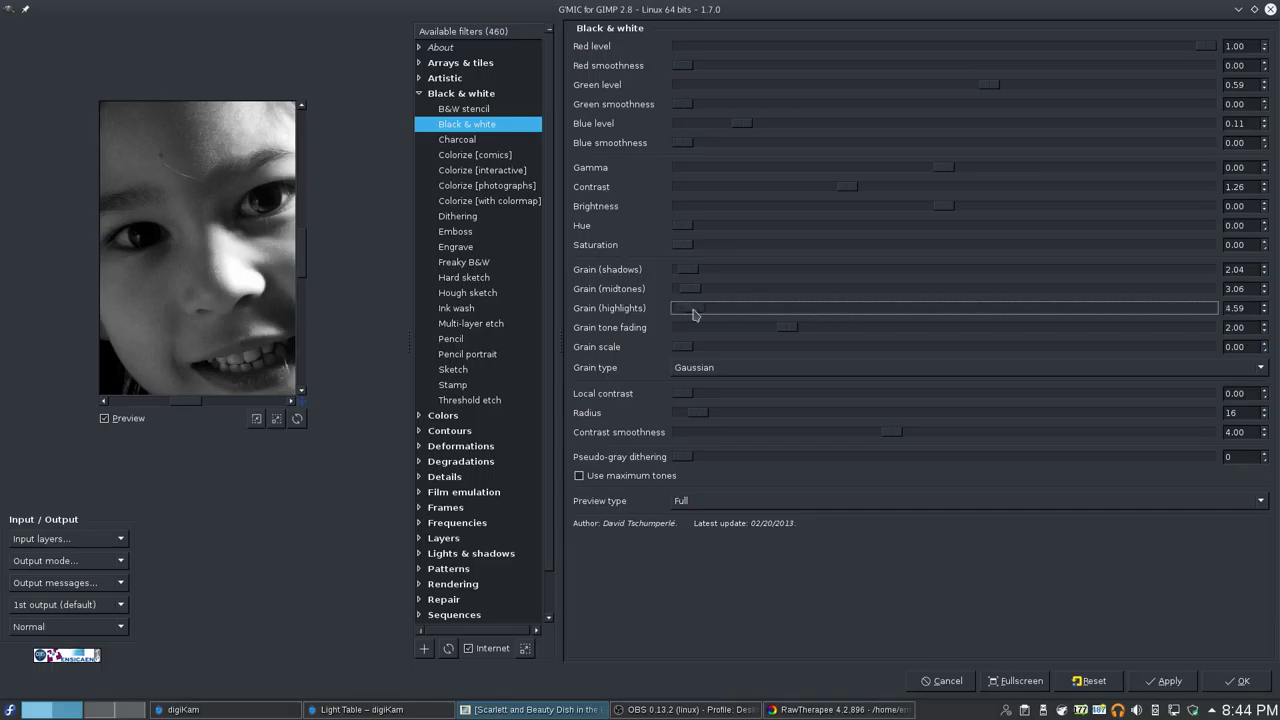
pyautogui.moveTo(181, 284); pyautogui.dragTo(203, 264)
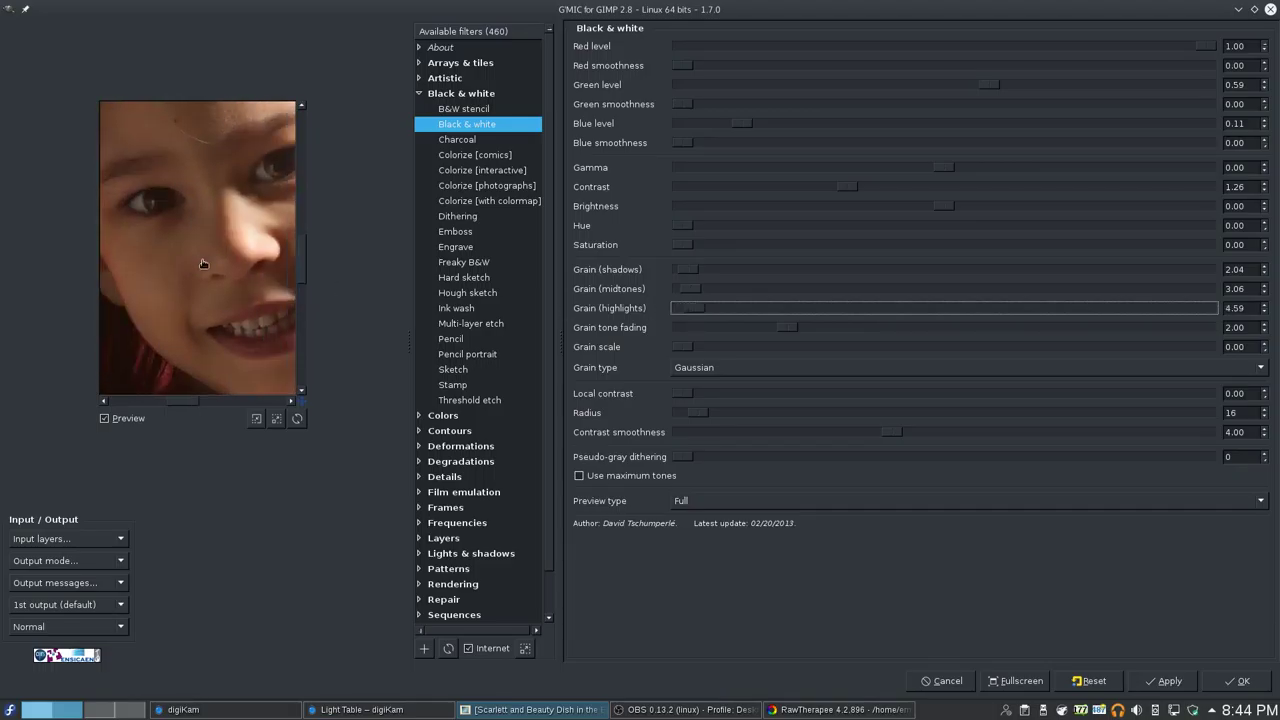
pyautogui.click(256, 419)
# - Test Local contrast and Pseudo-gray dithering, reset both to 0, and tick Use maximum tones
pyautogui.click(256, 419)
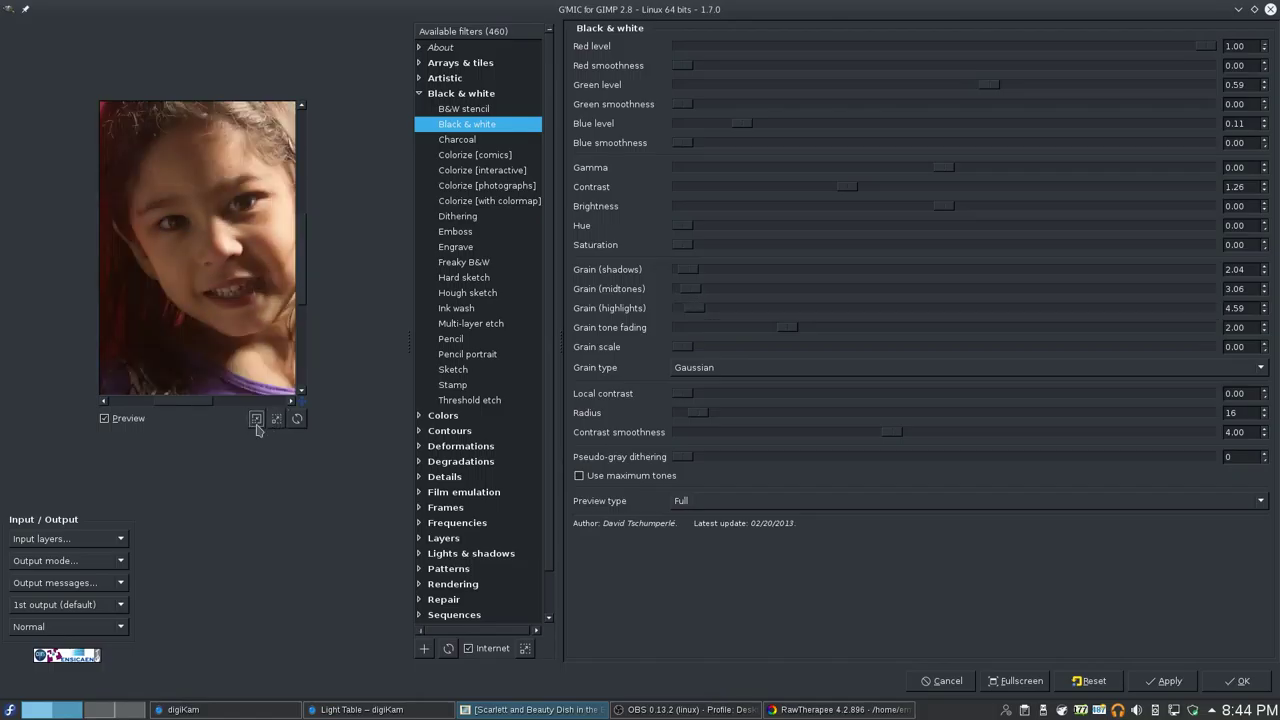
pyautogui.click(256, 419)
pyautogui.click(256, 419)
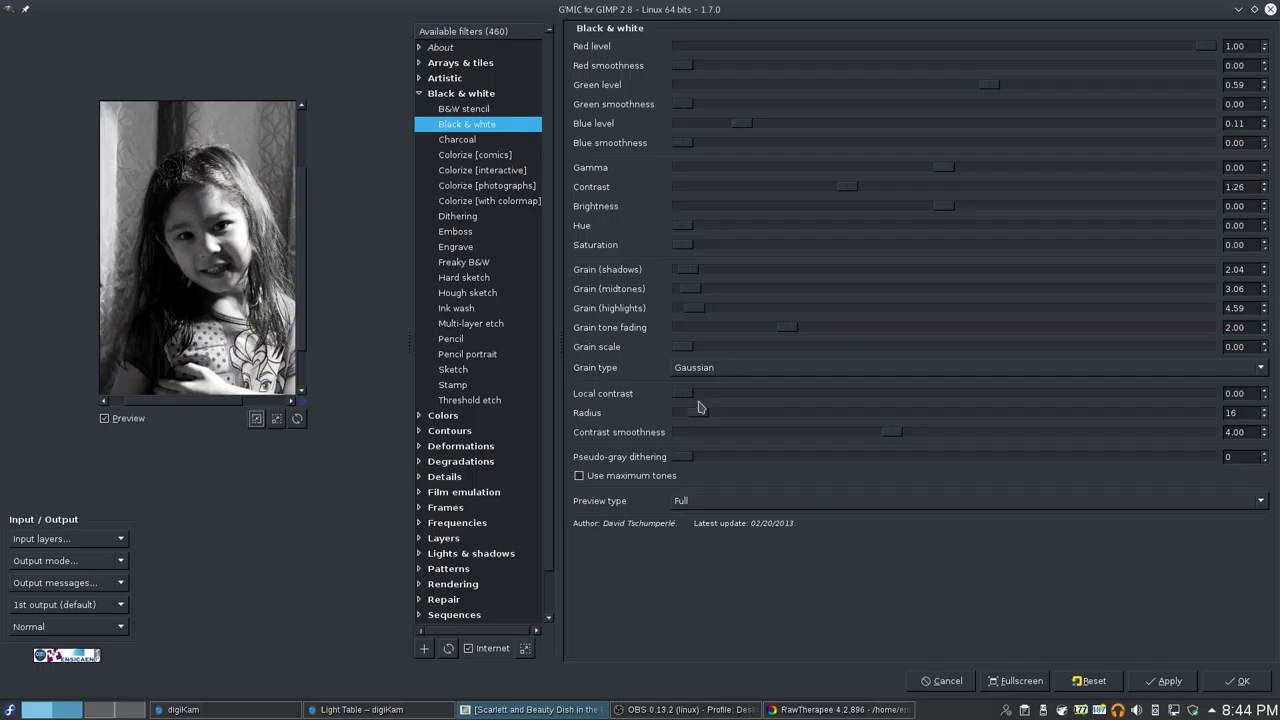
pyautogui.moveTo(680, 396); pyautogui.dragTo(1279, 388)
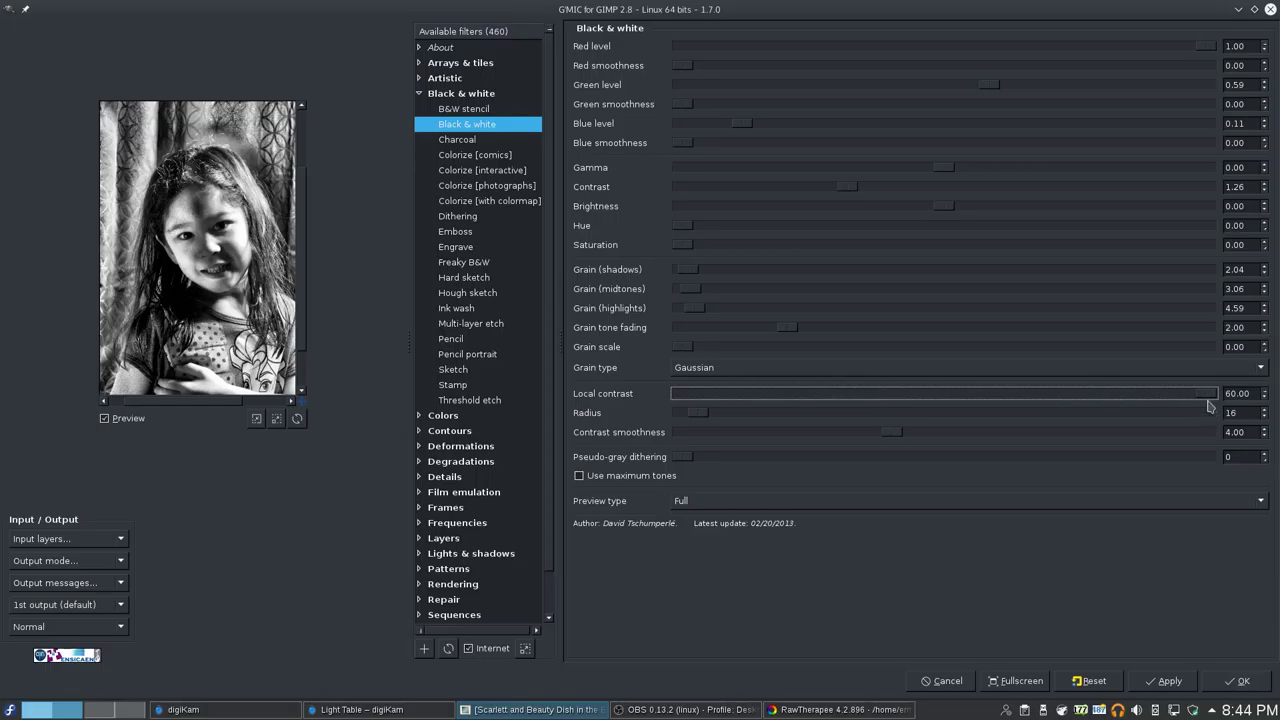
pyautogui.moveTo(1210, 396); pyautogui.dragTo(545, 379)
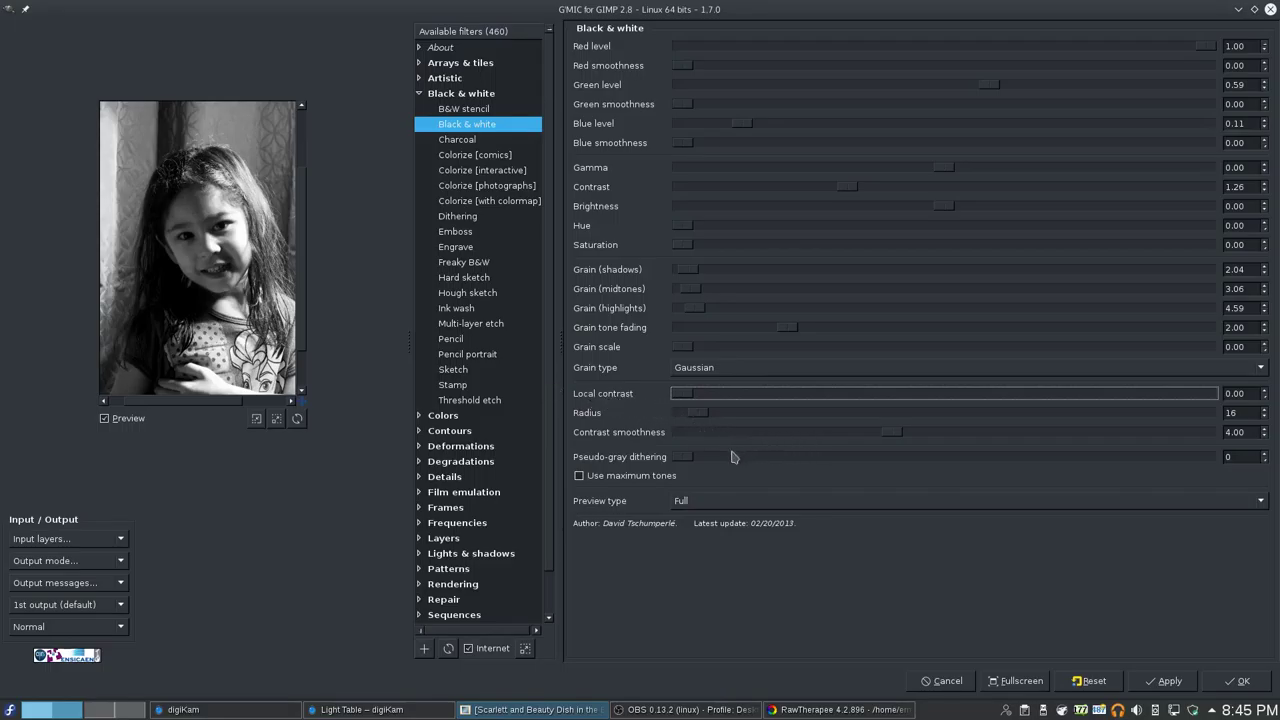
pyautogui.moveTo(684, 457); pyautogui.dragTo(807, 460)
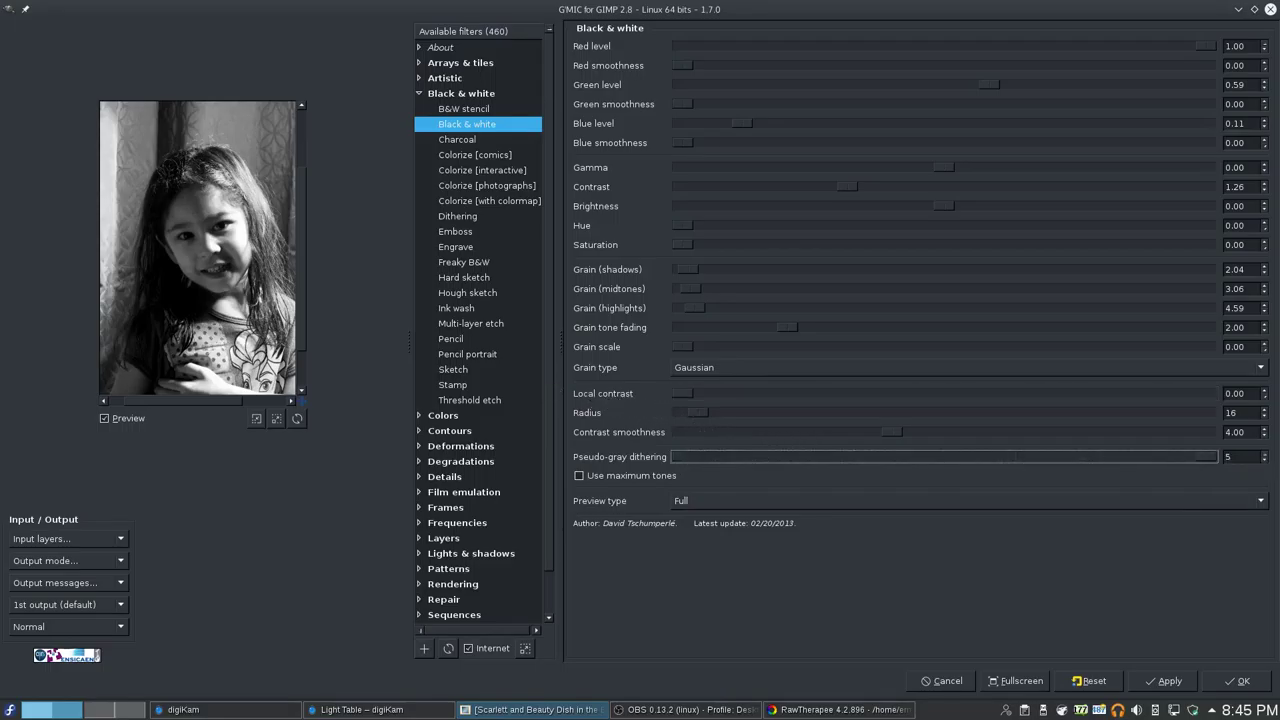
pyautogui.moveTo(1210, 468); pyautogui.dragTo(670, 457)
pyautogui.moveTo(708, 459)
pyautogui.mouseDown()
pyautogui.moveTo(758, 458)
pyautogui.moveTo(618, 446)
pyautogui.moveTo(705, 460)
pyautogui.mouseUp()
pyautogui.click(646, 480)
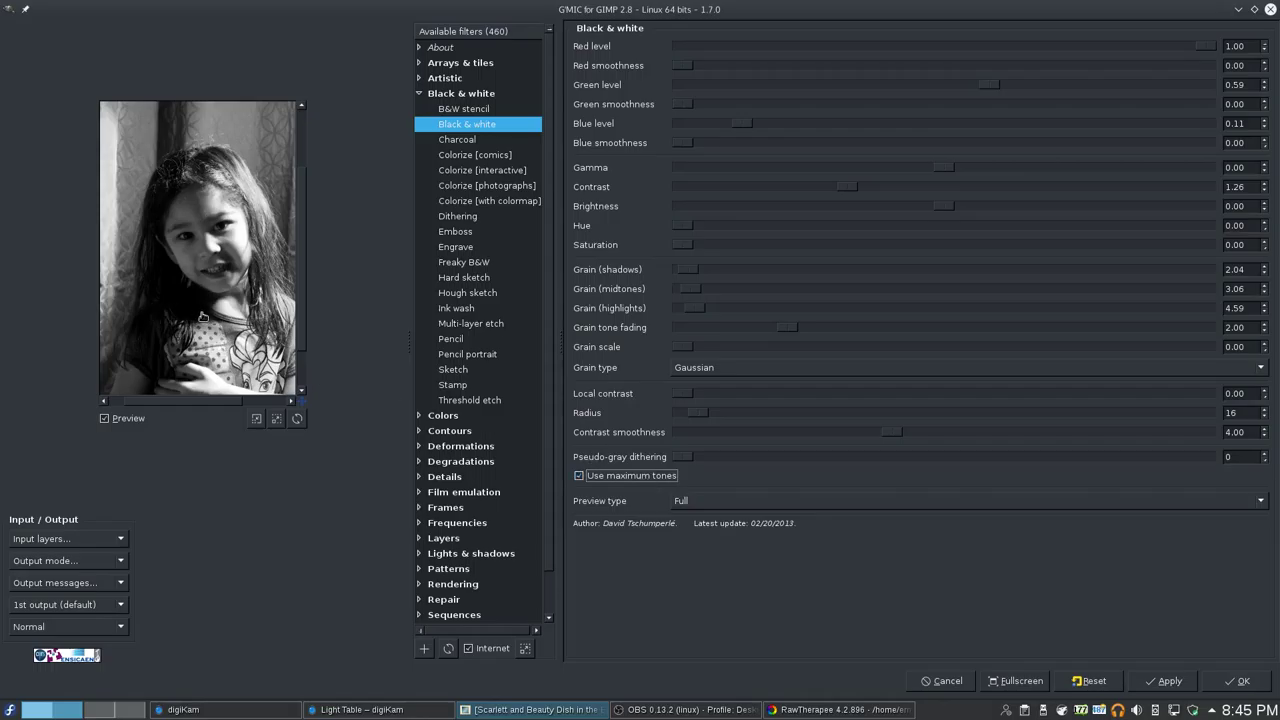
pyautogui.moveTo(203, 317); pyautogui.dragTo(222, 340)
# - Apply the G'MIC Black & white filter to the portrait and move the G'MIC window aside
pyautogui.click(1150, 688)
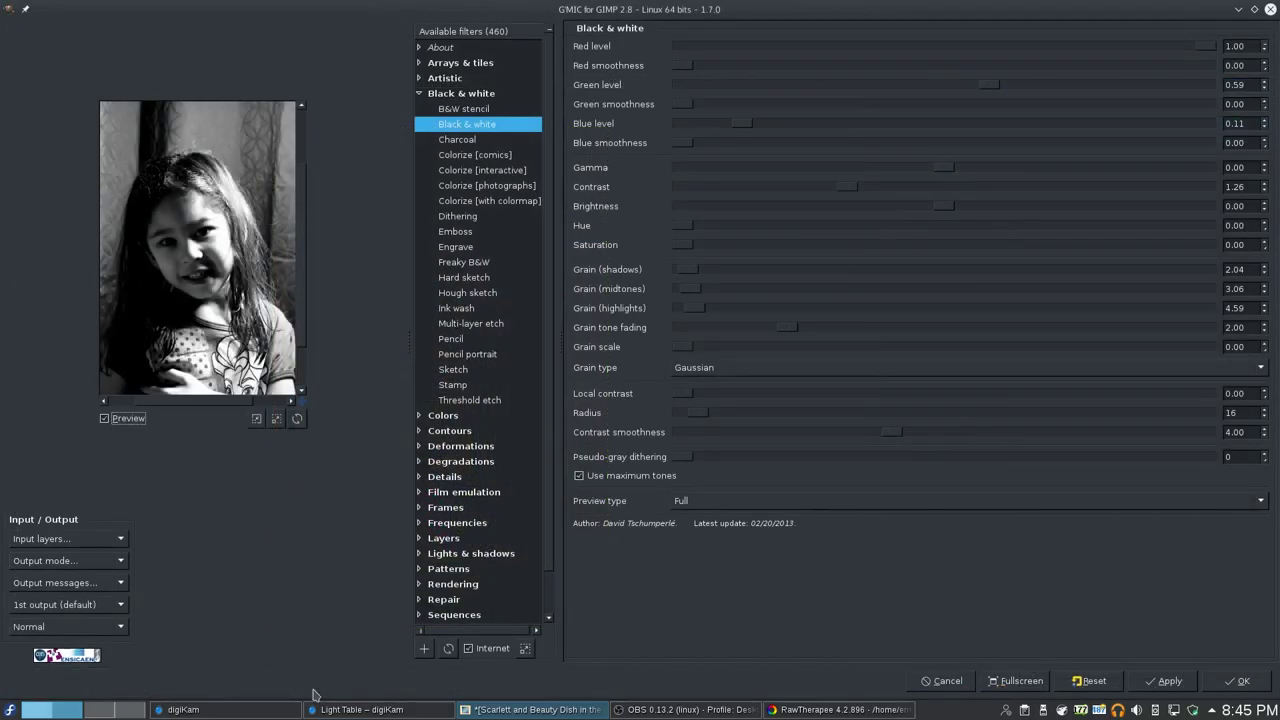
pyautogui.moveTo(393, 6); pyautogui.dragTo(940, 100)
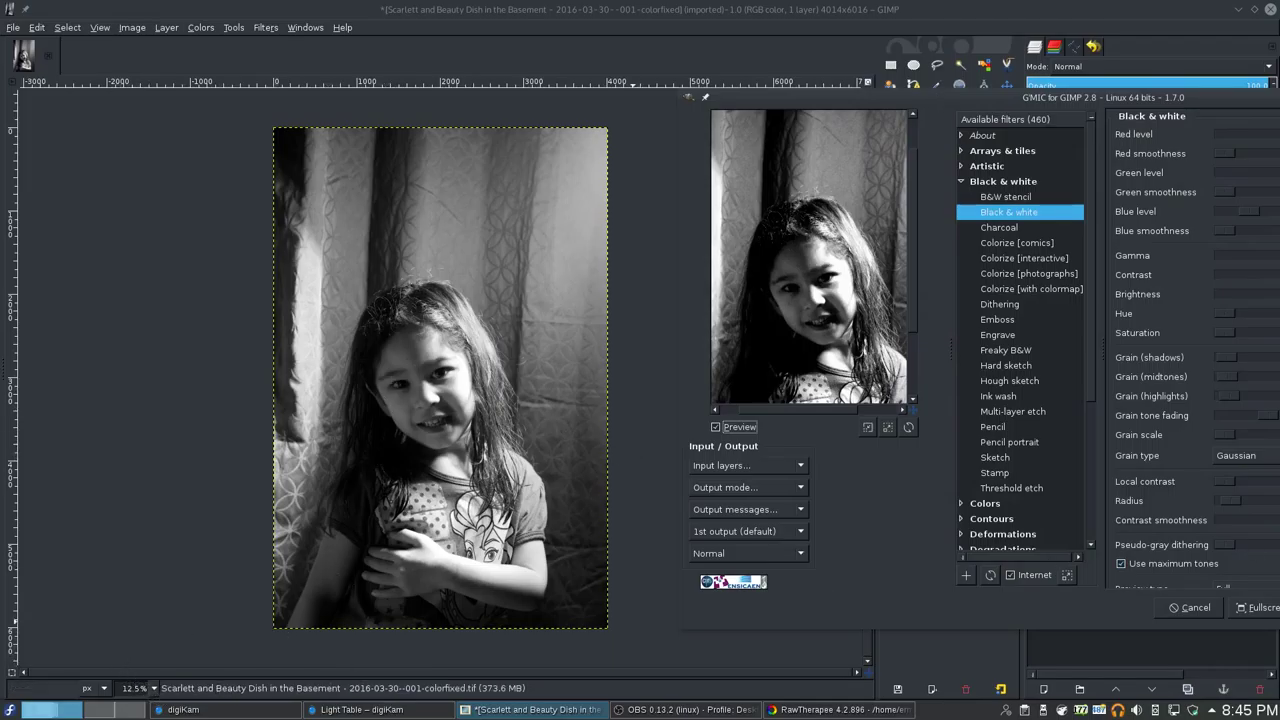
pyautogui.click(242, 659)
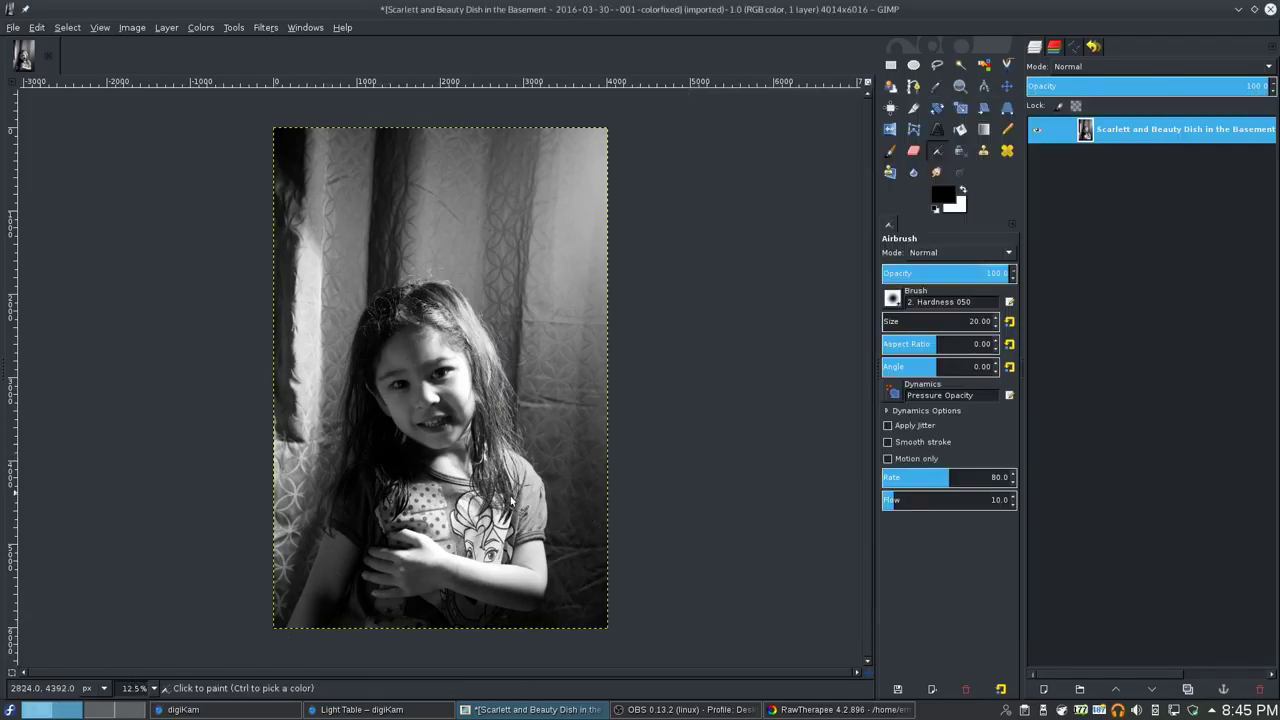
pyautogui.click(155, 688)
pyautogui.click(135, 623)
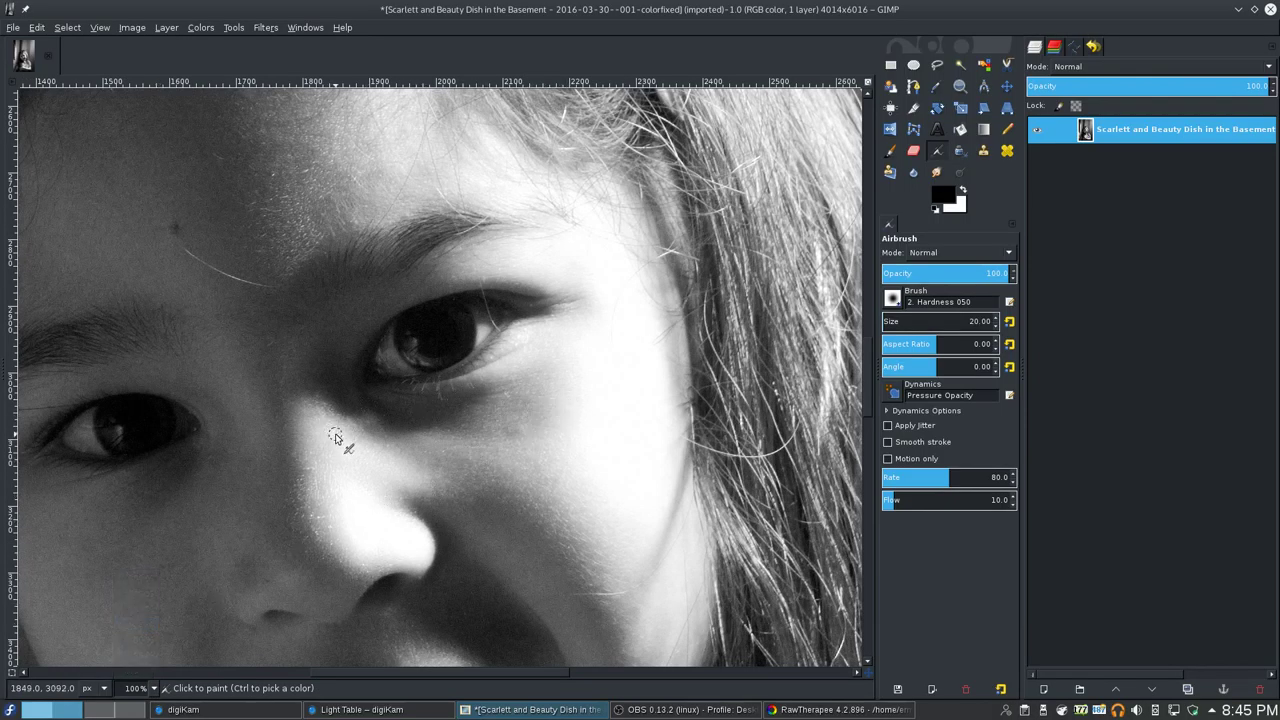
pyautogui.click(1008, 87)
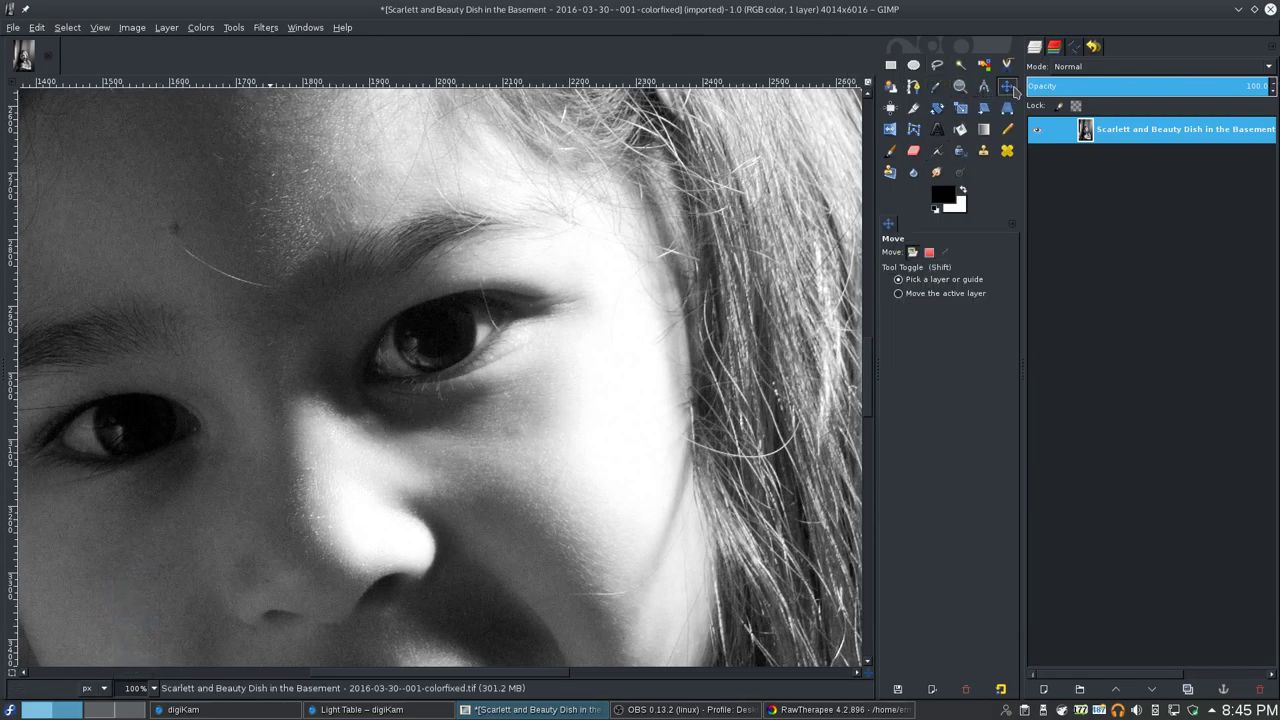
pyautogui.moveTo(635, 248); pyautogui.dragTo(700, 213)
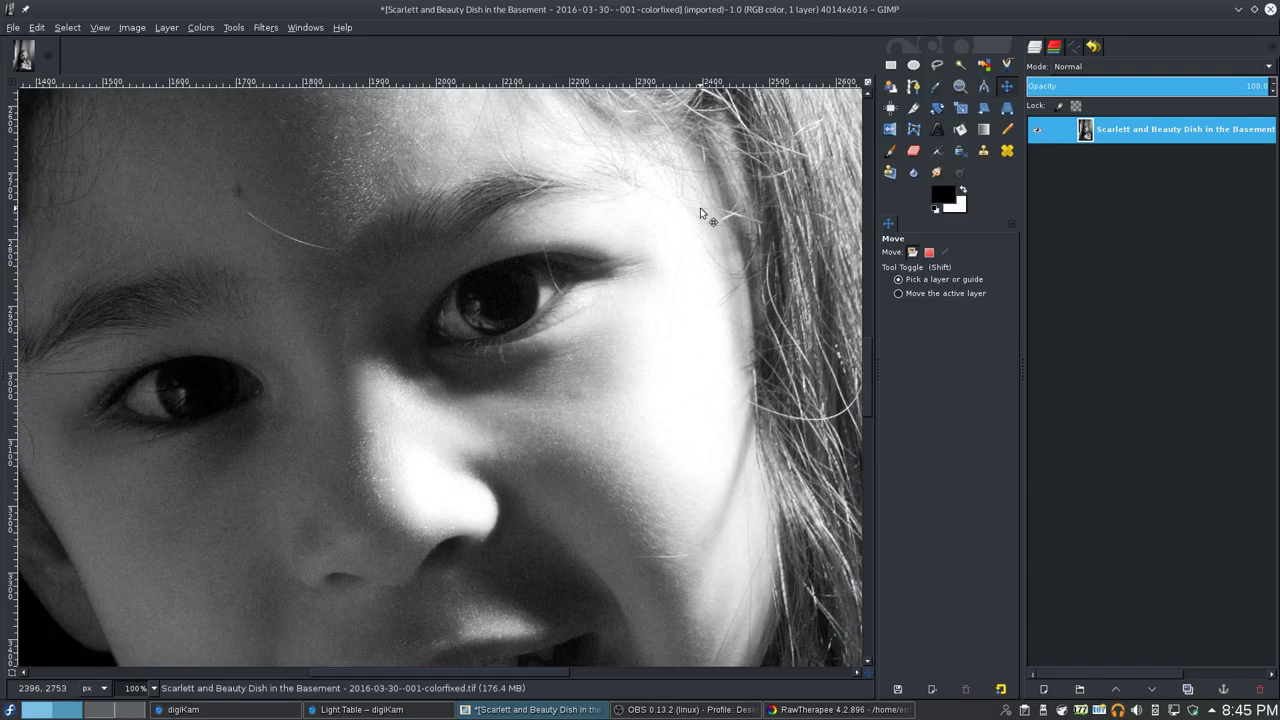
pyautogui.moveTo(524, 346); pyautogui.dragTo(609, 278)
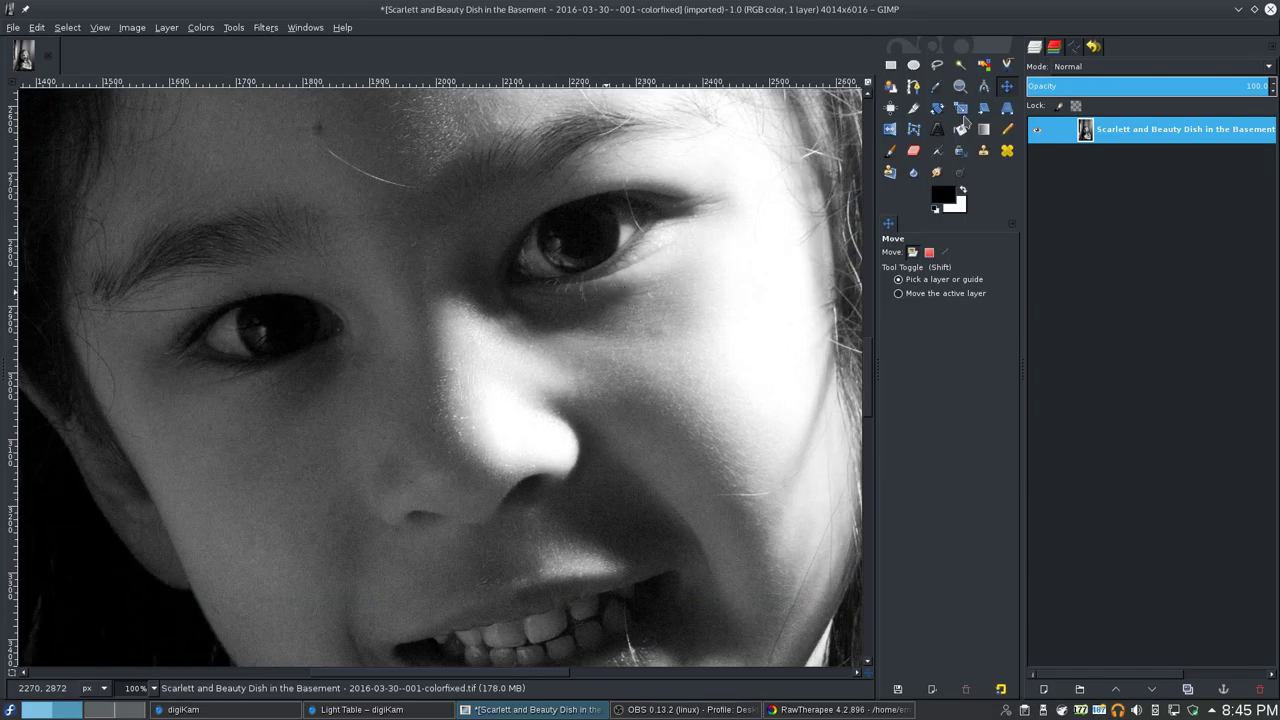
pyautogui.click(1094, 47)
pyautogui.click(1078, 113)
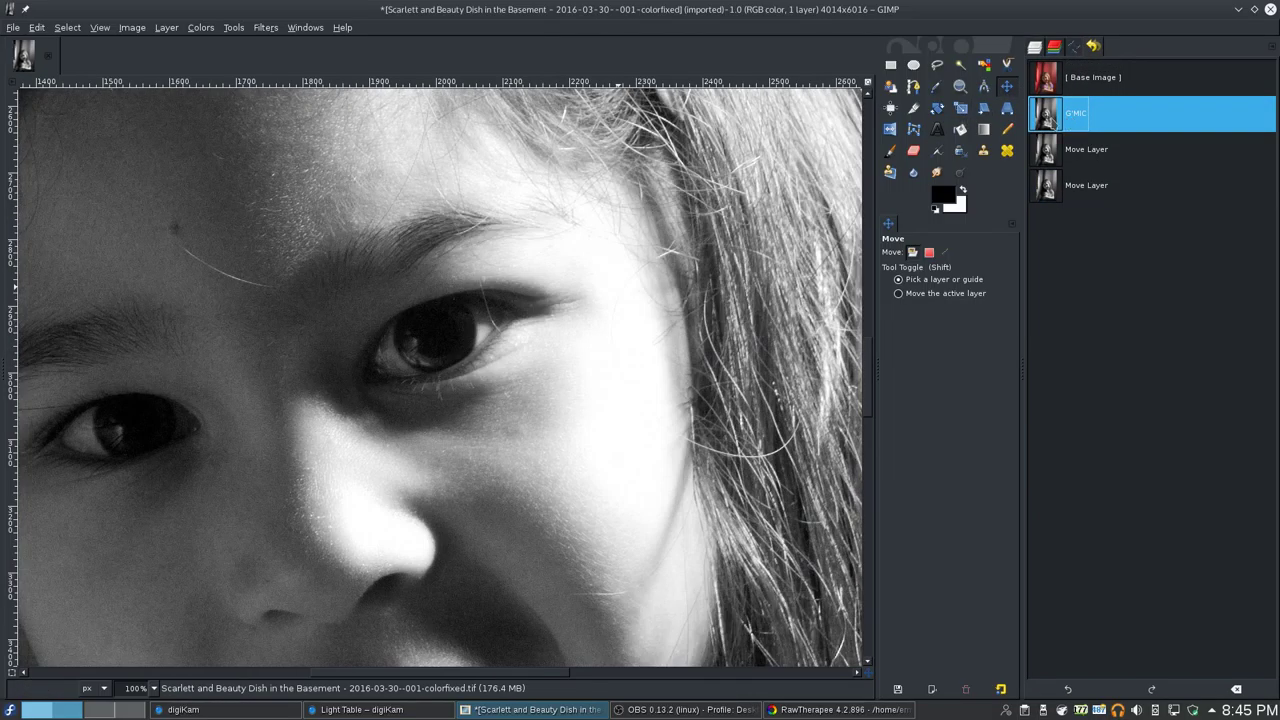
pyautogui.scroll(-10, 578, 389)
pyautogui.scroll(6, 583, 383)
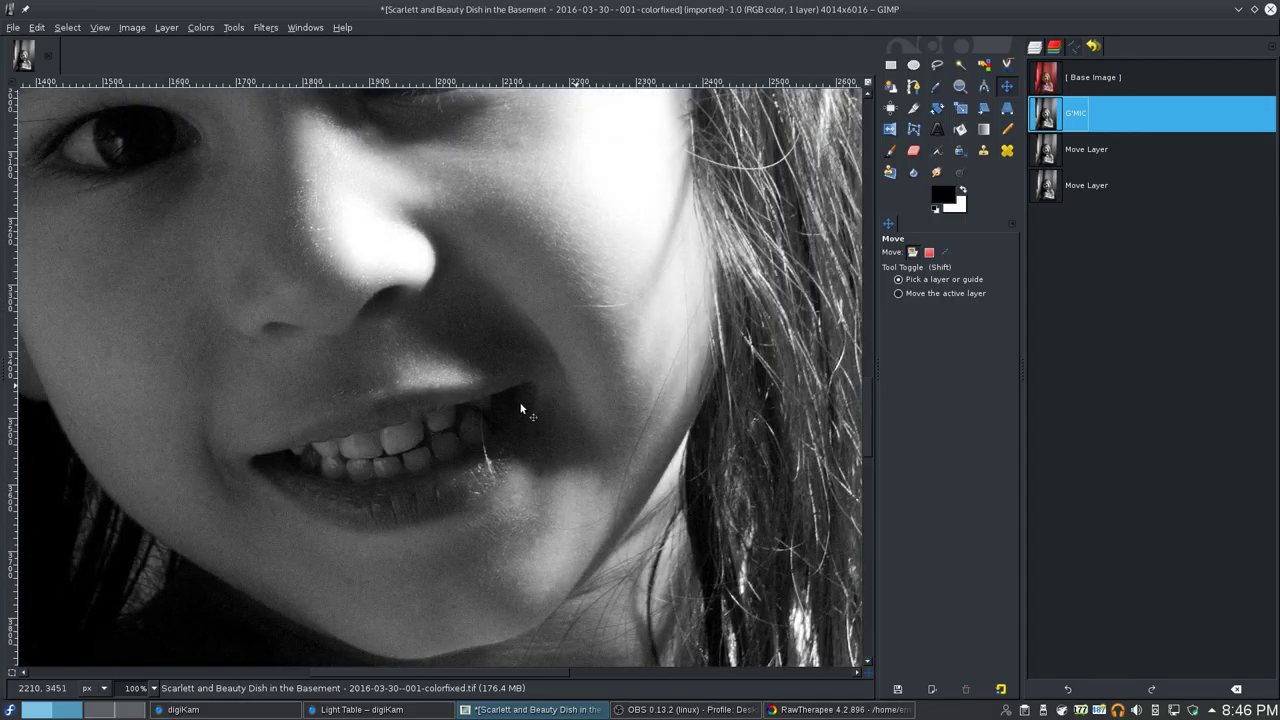
pyautogui.click(155, 688)
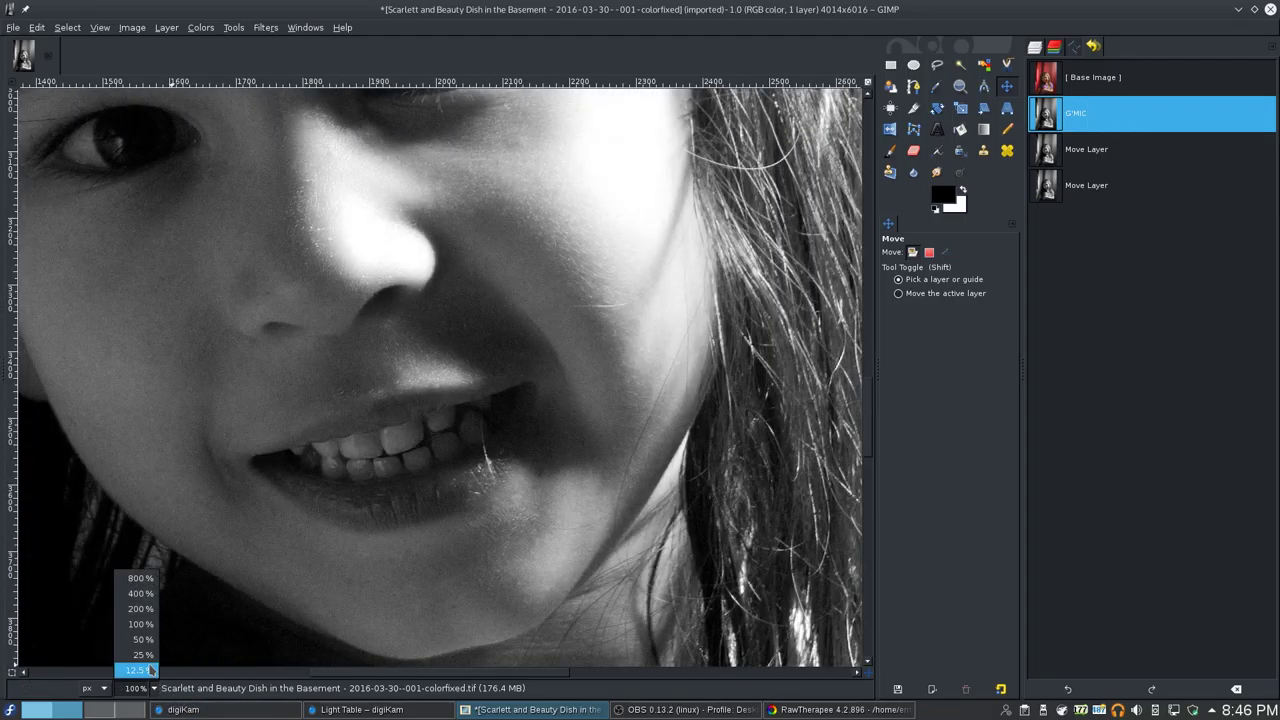
pyautogui.click(152, 647)
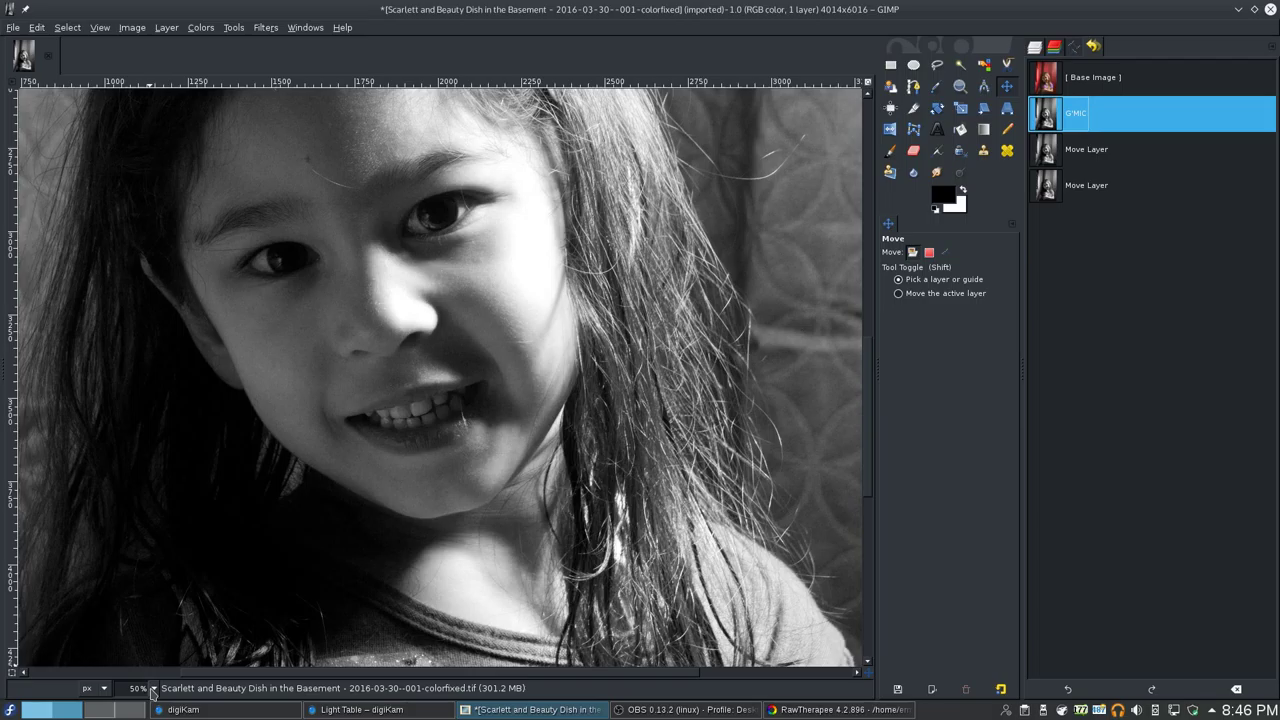
pyautogui.click(154, 688)
pyautogui.click(148, 628)
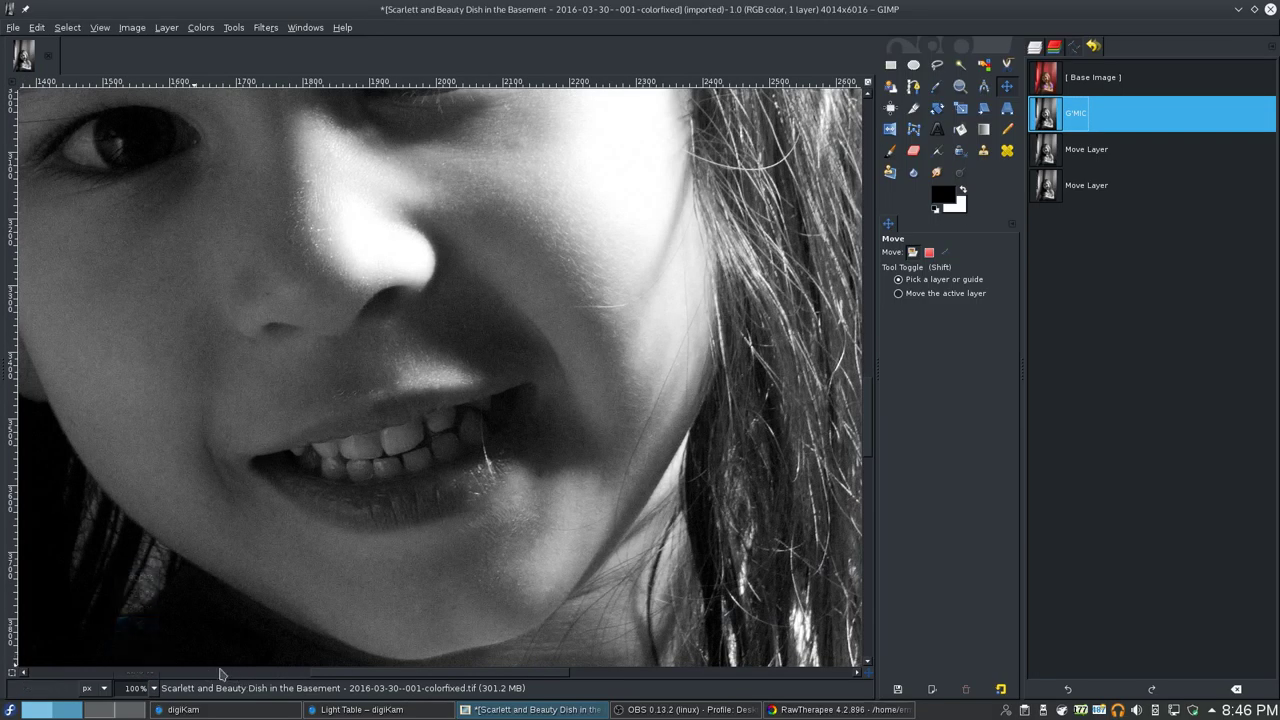
pyautogui.click(154, 688)
pyautogui.click(155, 670)
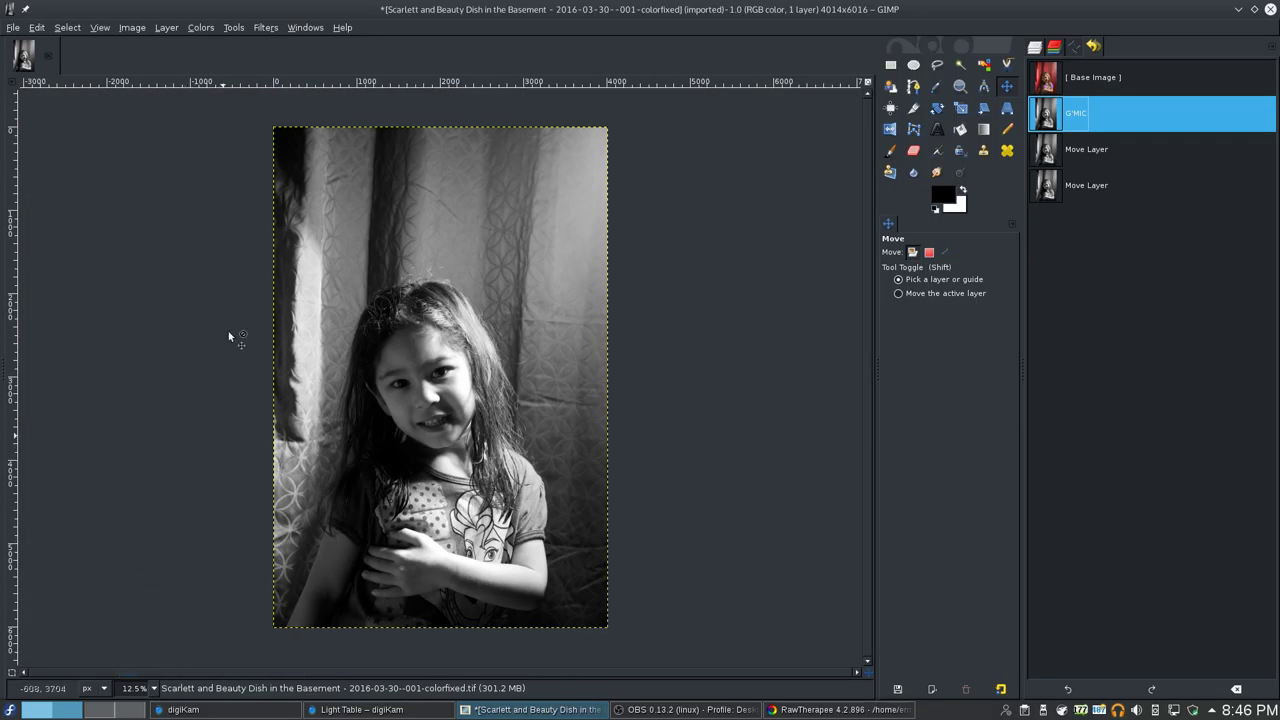
# - Cancel an accidental Revert to keep the edits, then save the portrait as '...-colorfixed-gimp-bw.xcf'
pyautogui.click(20, 32)
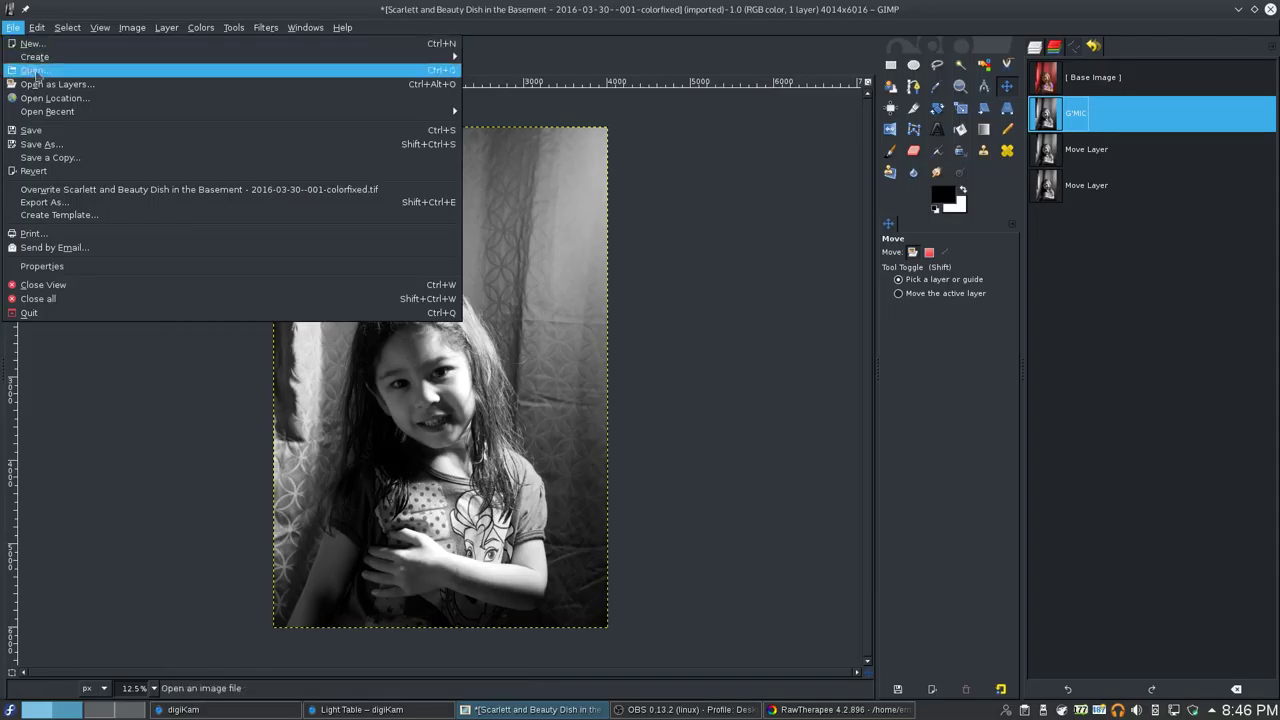
pyautogui.click(248, 218)
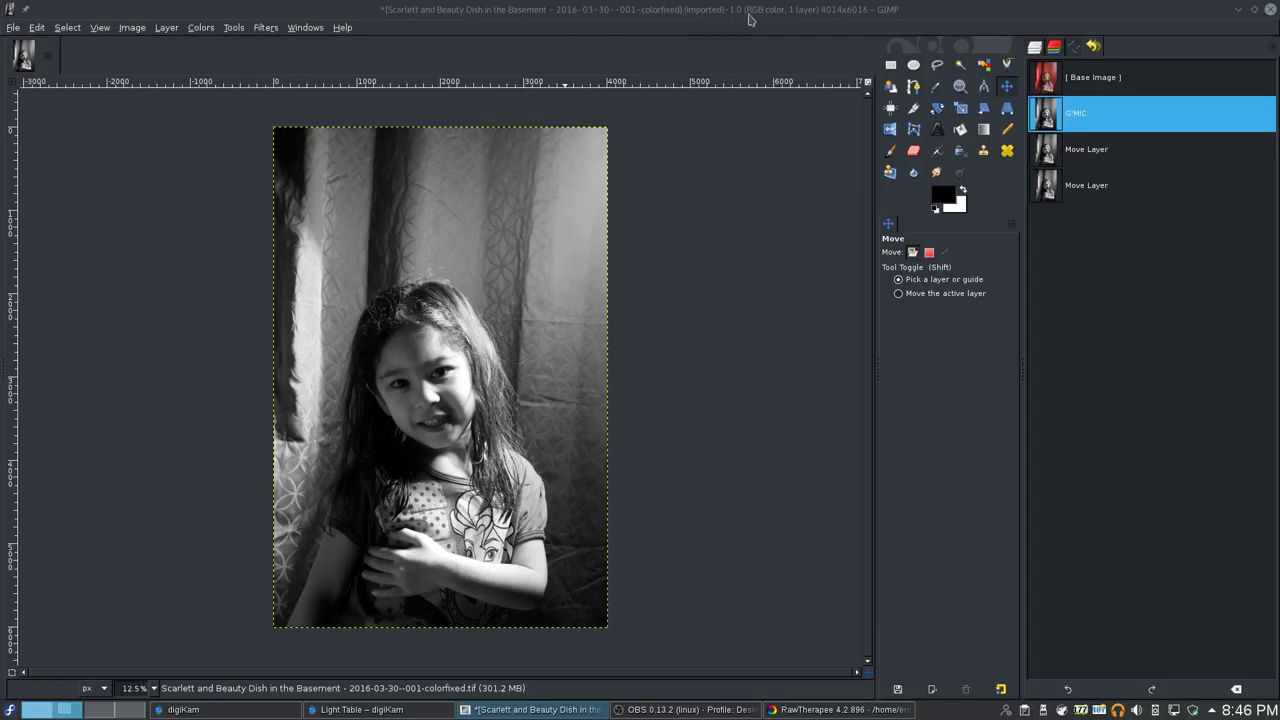
pyautogui.click(13, 28)
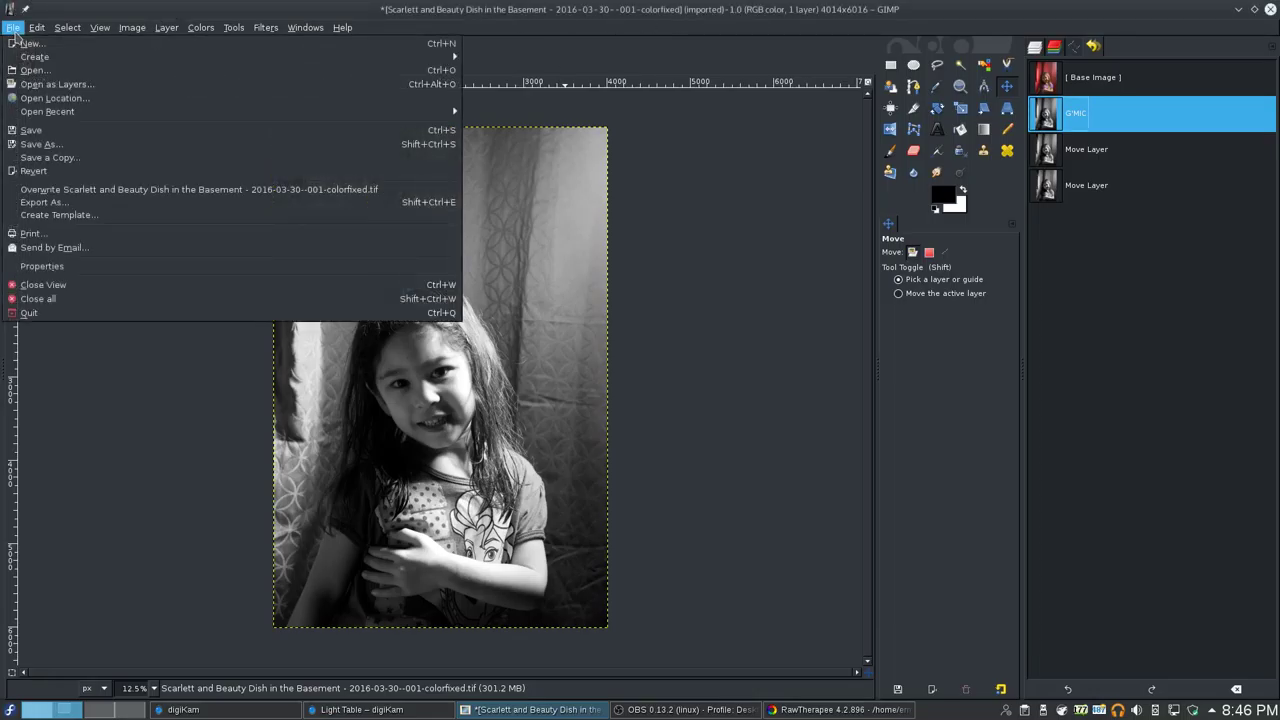
pyautogui.click(33, 171)
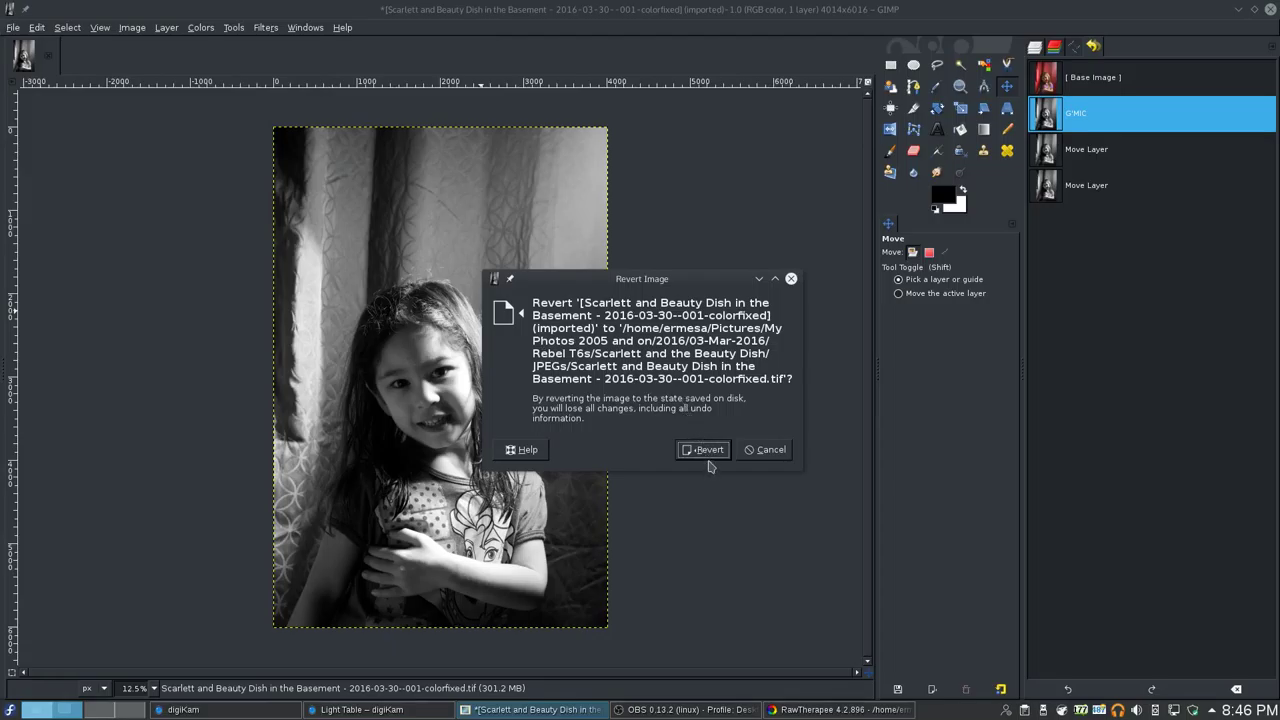
pyautogui.click(765, 449)
pyautogui.click(13, 28)
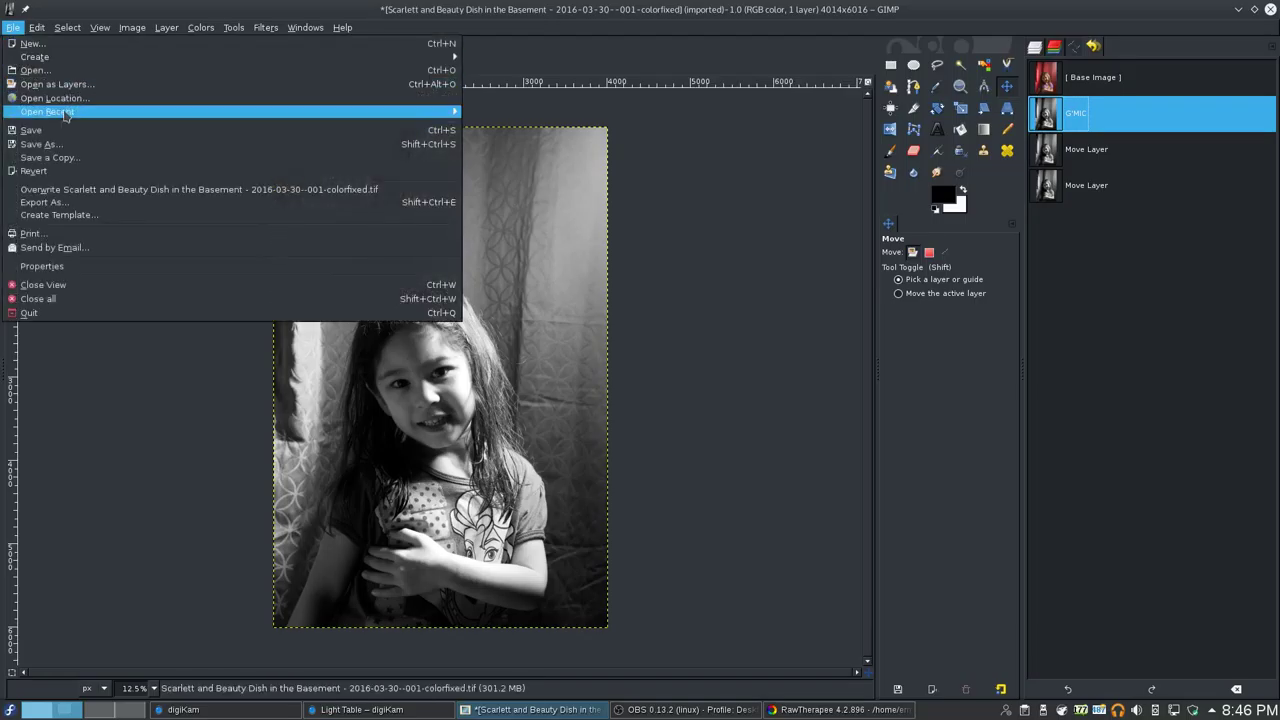
pyautogui.click(120, 144)
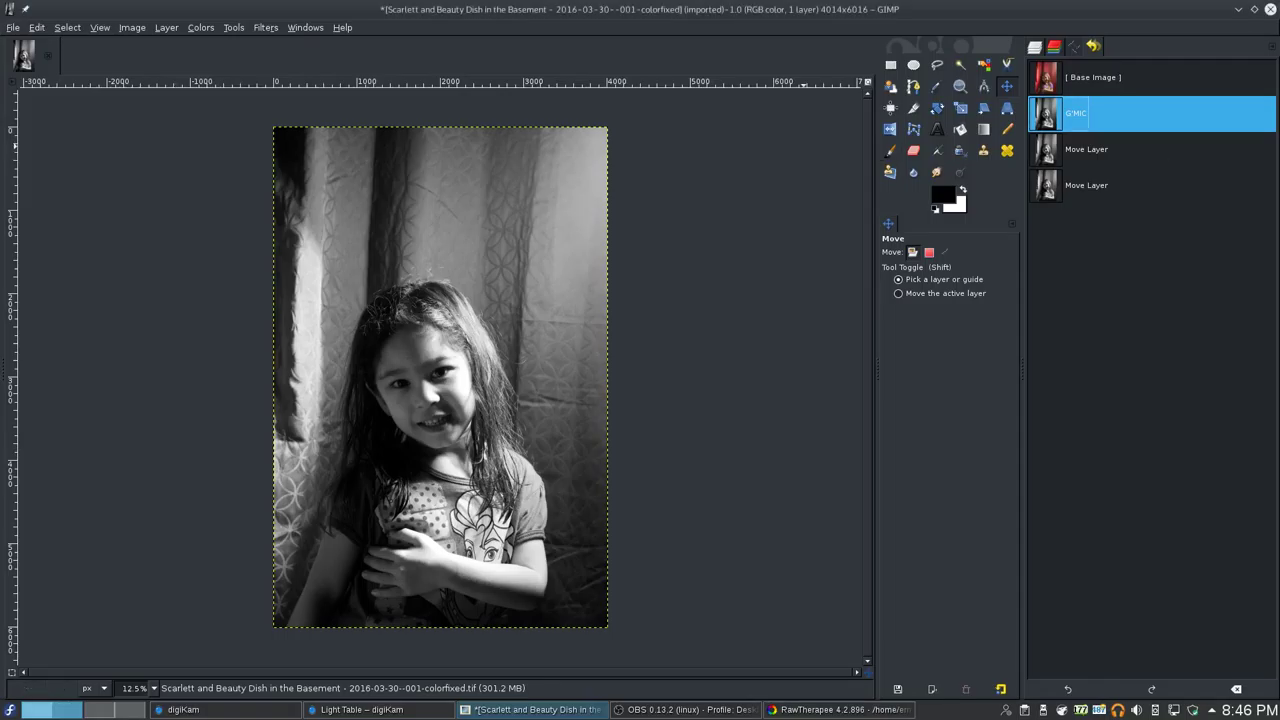
pyautogui.click(13, 27)
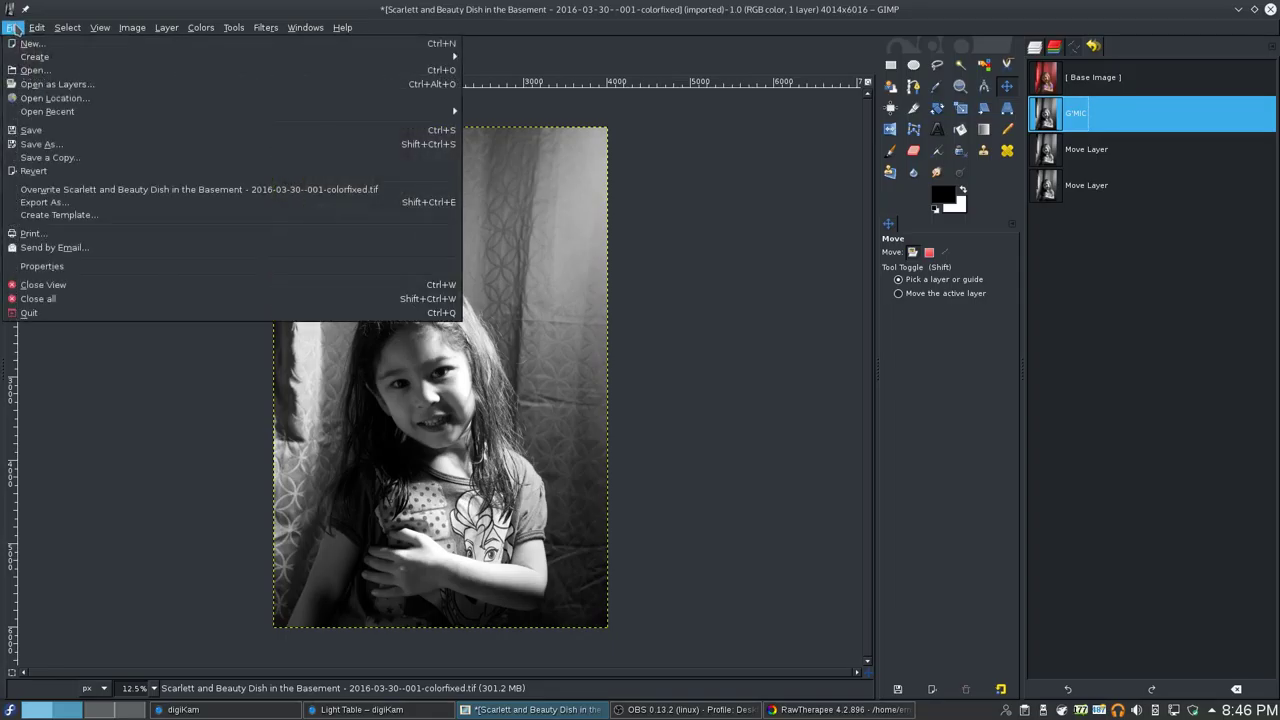
pyautogui.click(60, 132)
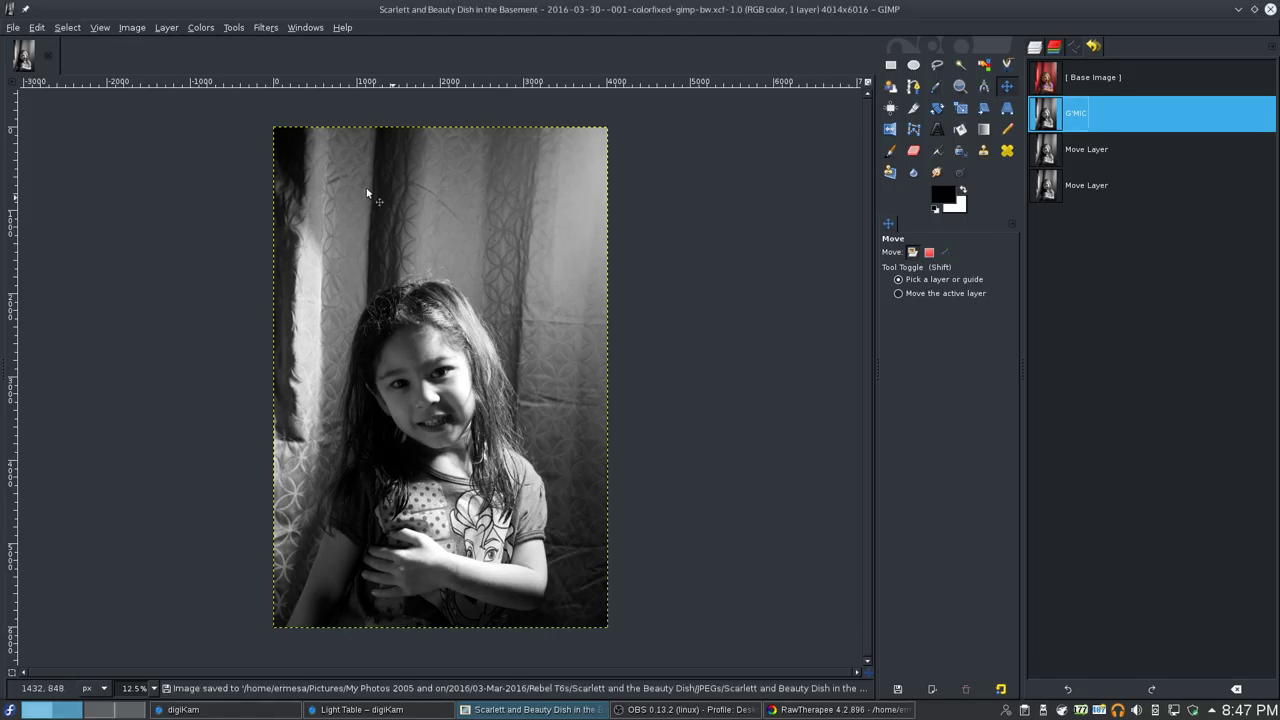
# - Start an export with the file name changed from .png to a .jpg extension
pyautogui.click(15, 28)
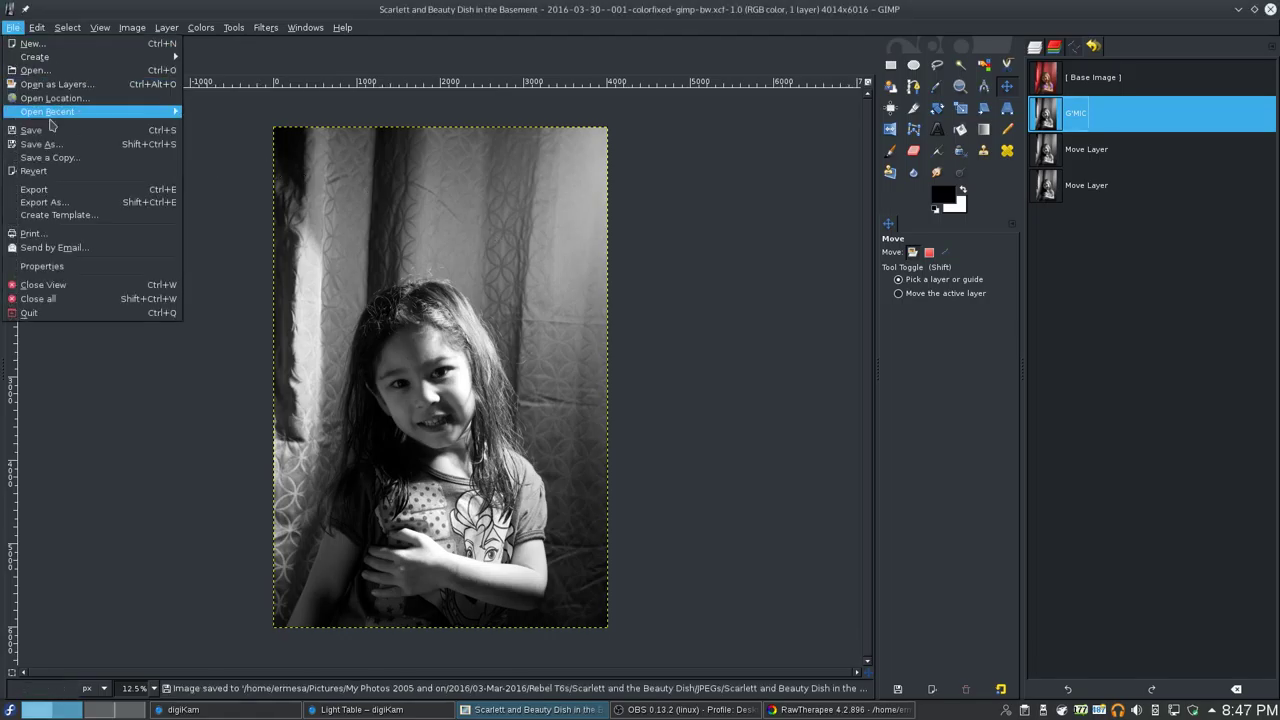
pyautogui.click(60, 203)
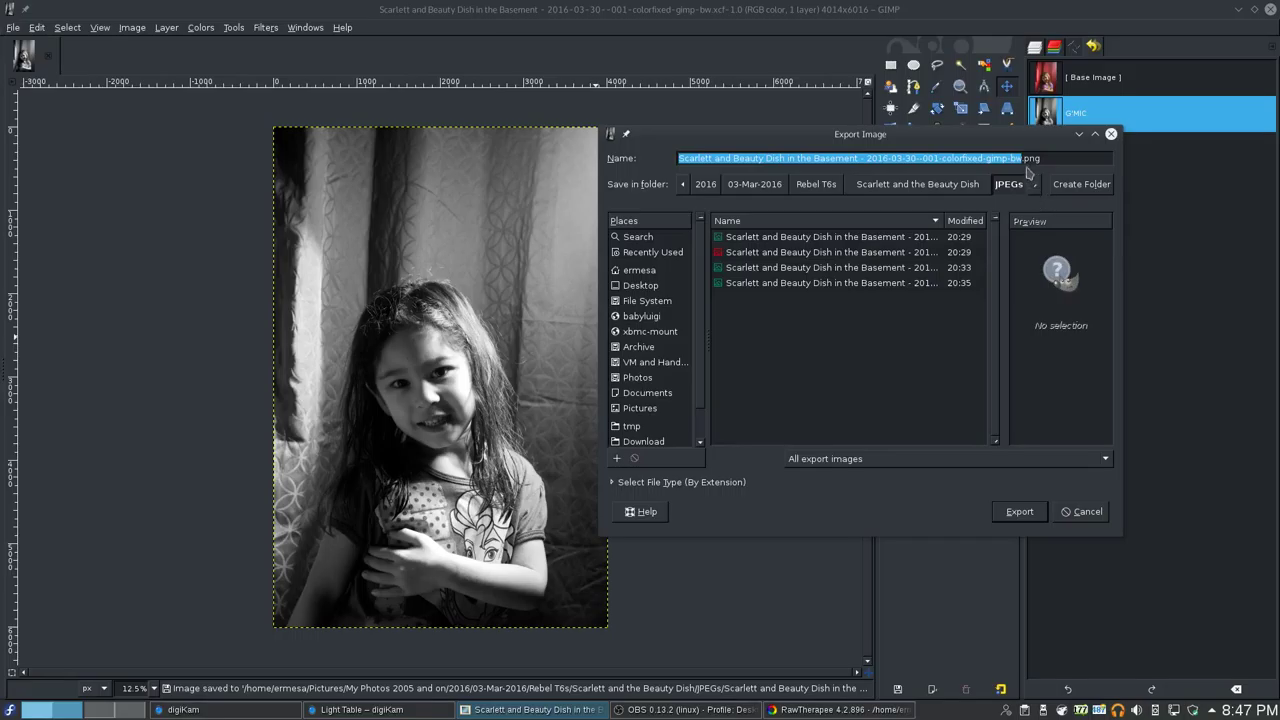
pyautogui.click(1071, 162)
pyautogui.press('BackSpace')
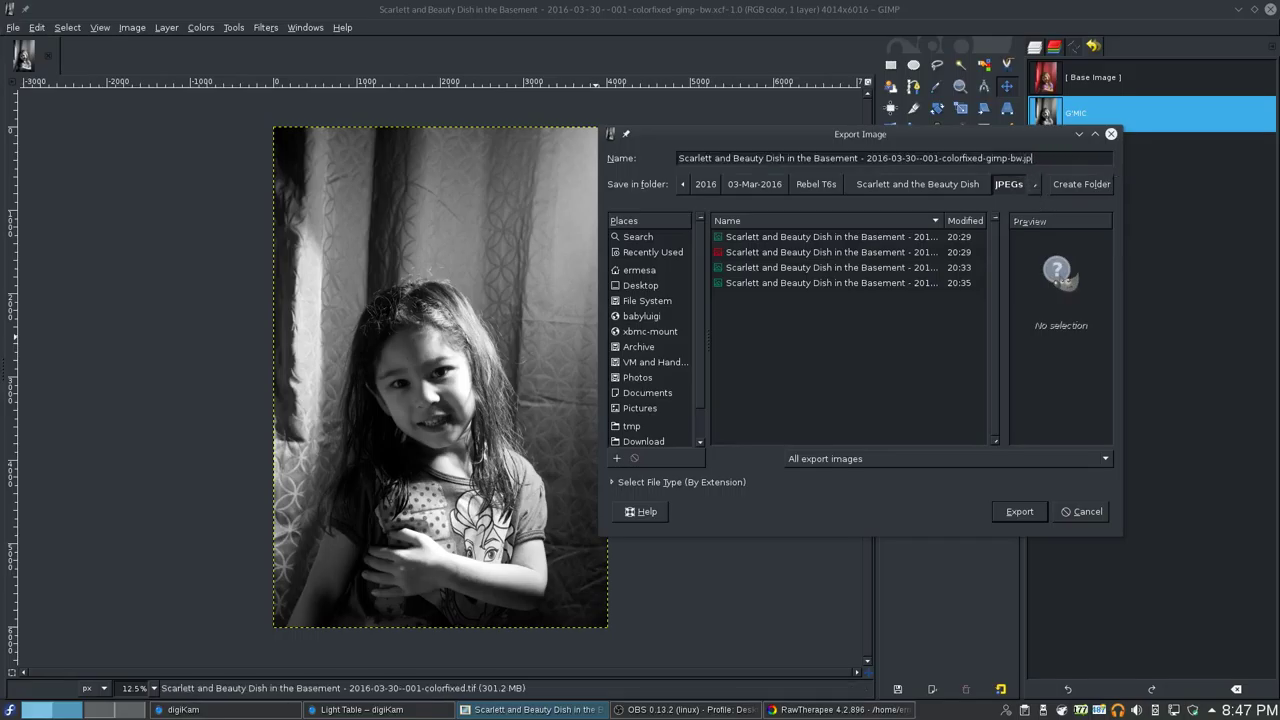
pyautogui.click(1019, 511)
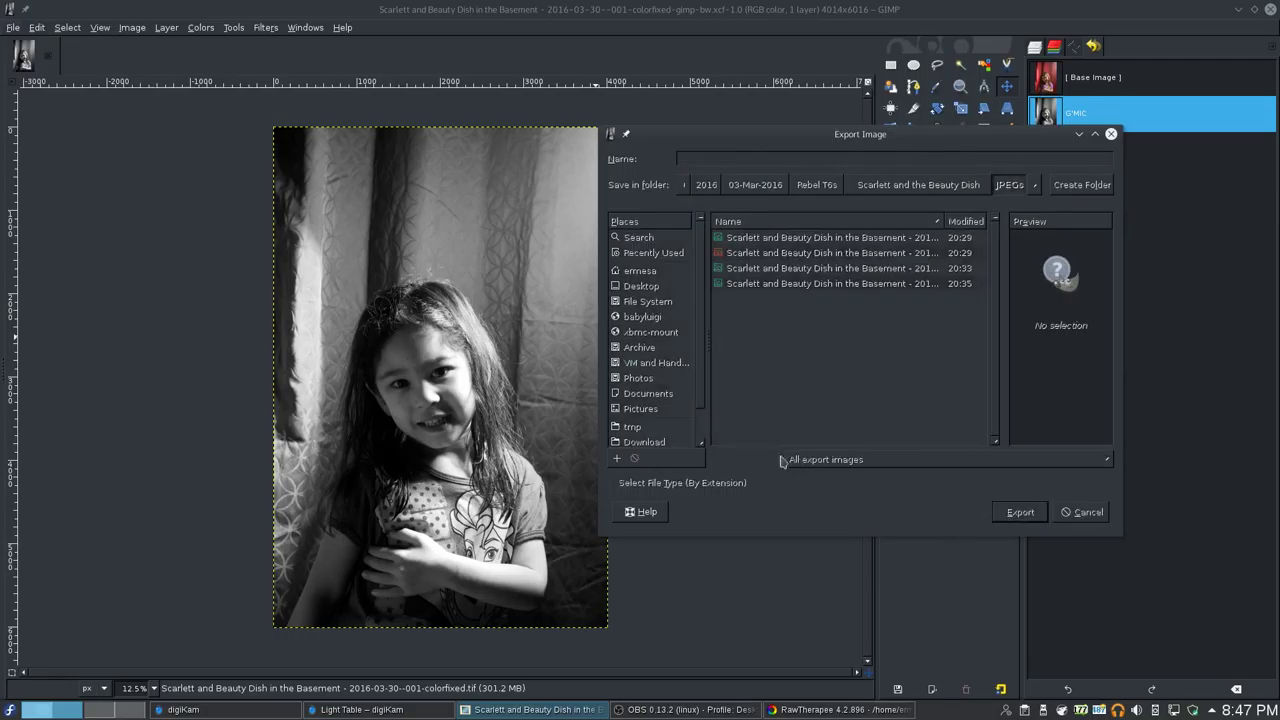
# - Export the JPEG at quality 100 with canvas preview and a saved thumbnail
pyautogui.moveTo(899, 274); pyautogui.dragTo(970, 276)
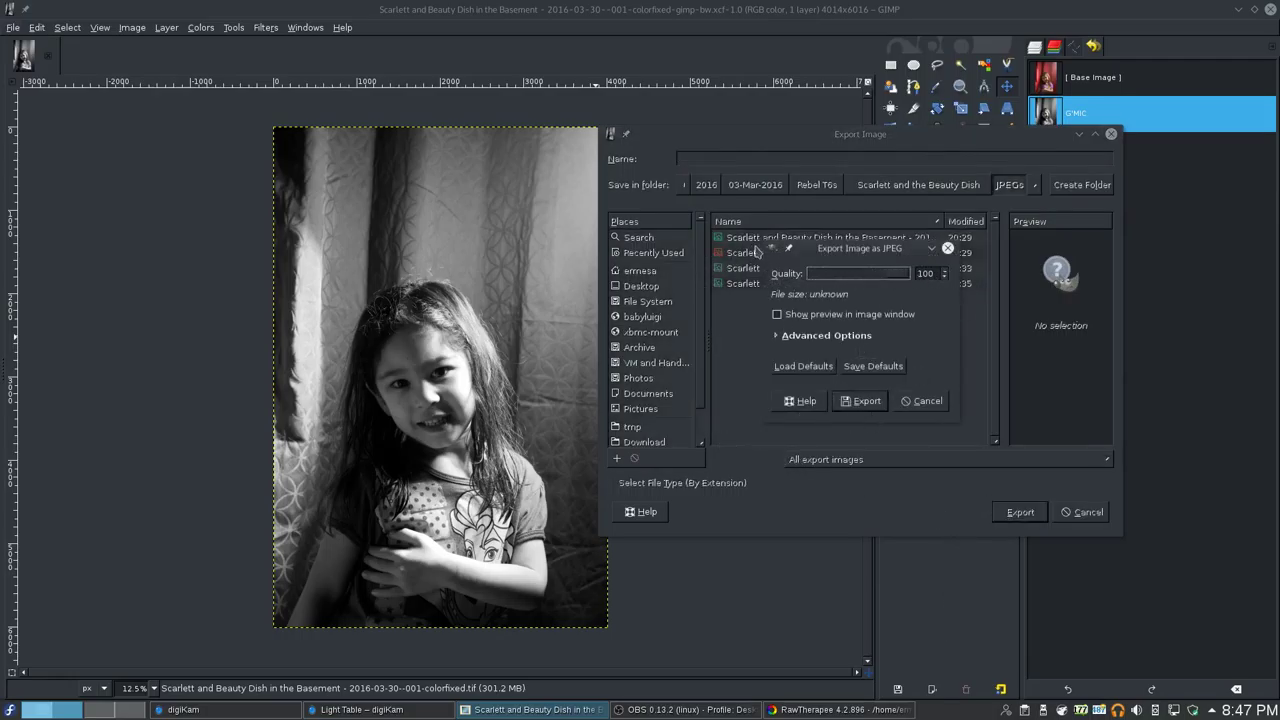
pyautogui.click(829, 316)
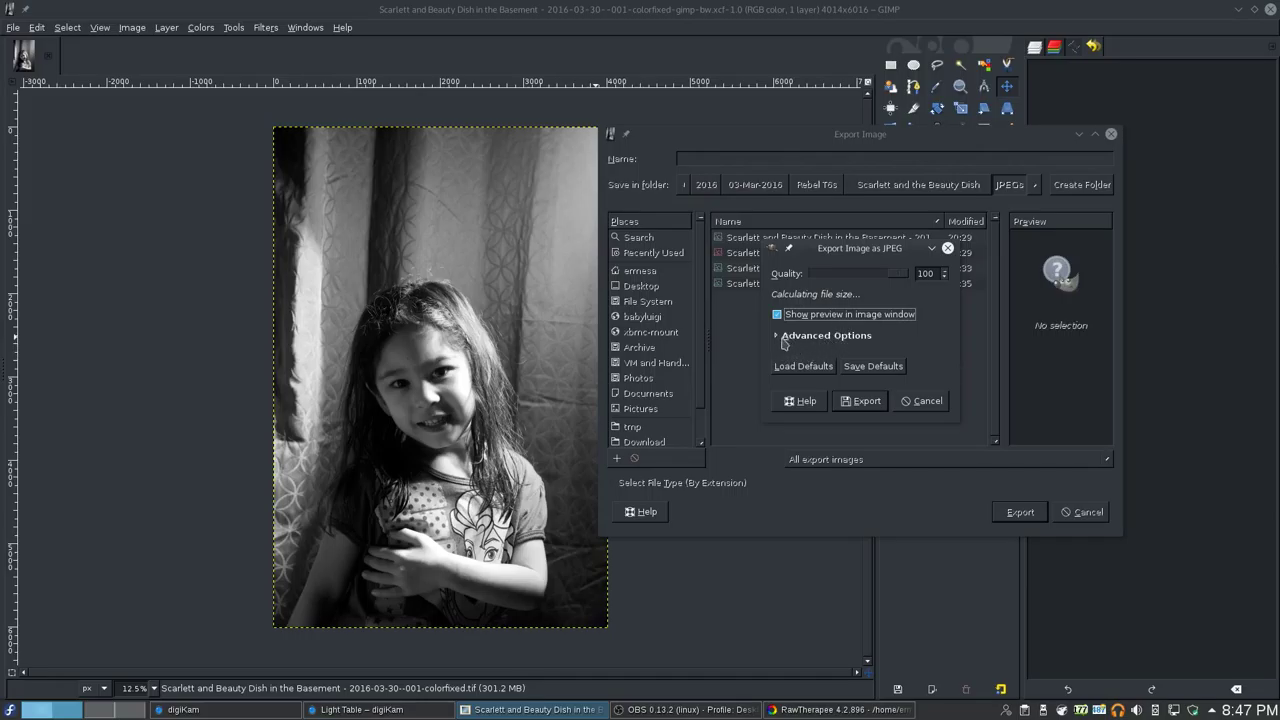
pyautogui.click(783, 340)
pyautogui.click(779, 339)
pyautogui.click(776, 339)
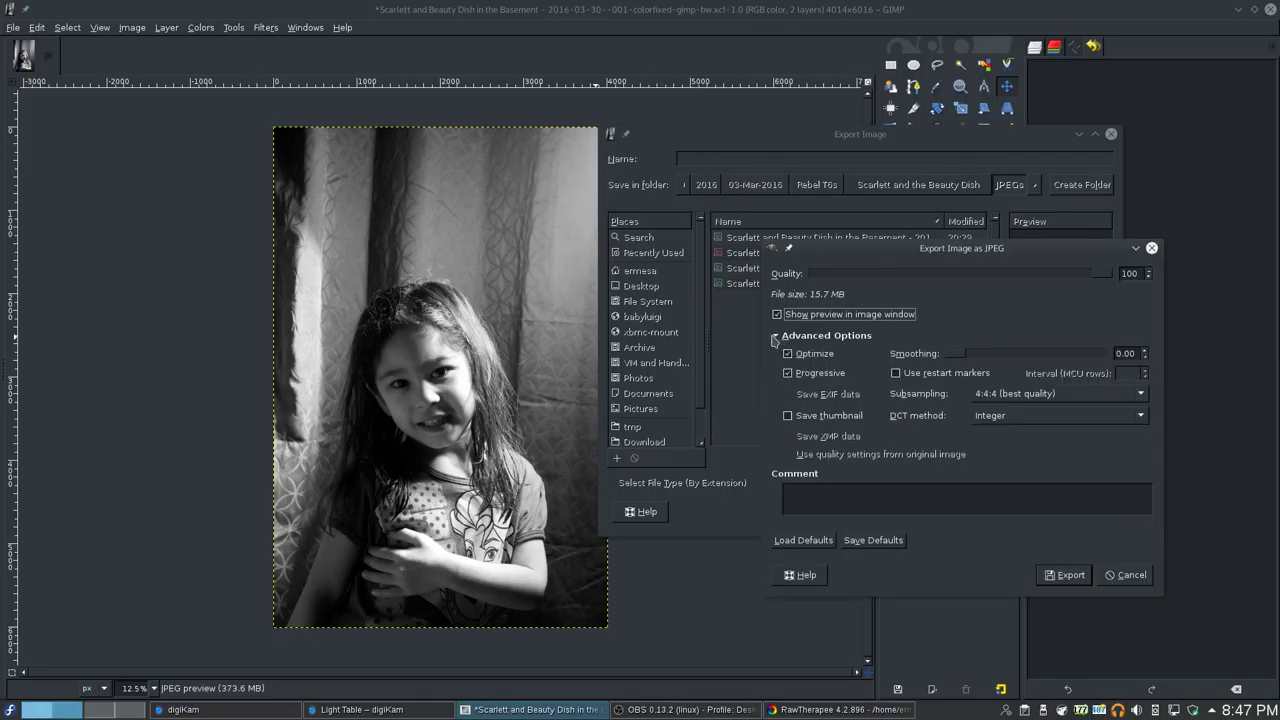
pyautogui.click(800, 418)
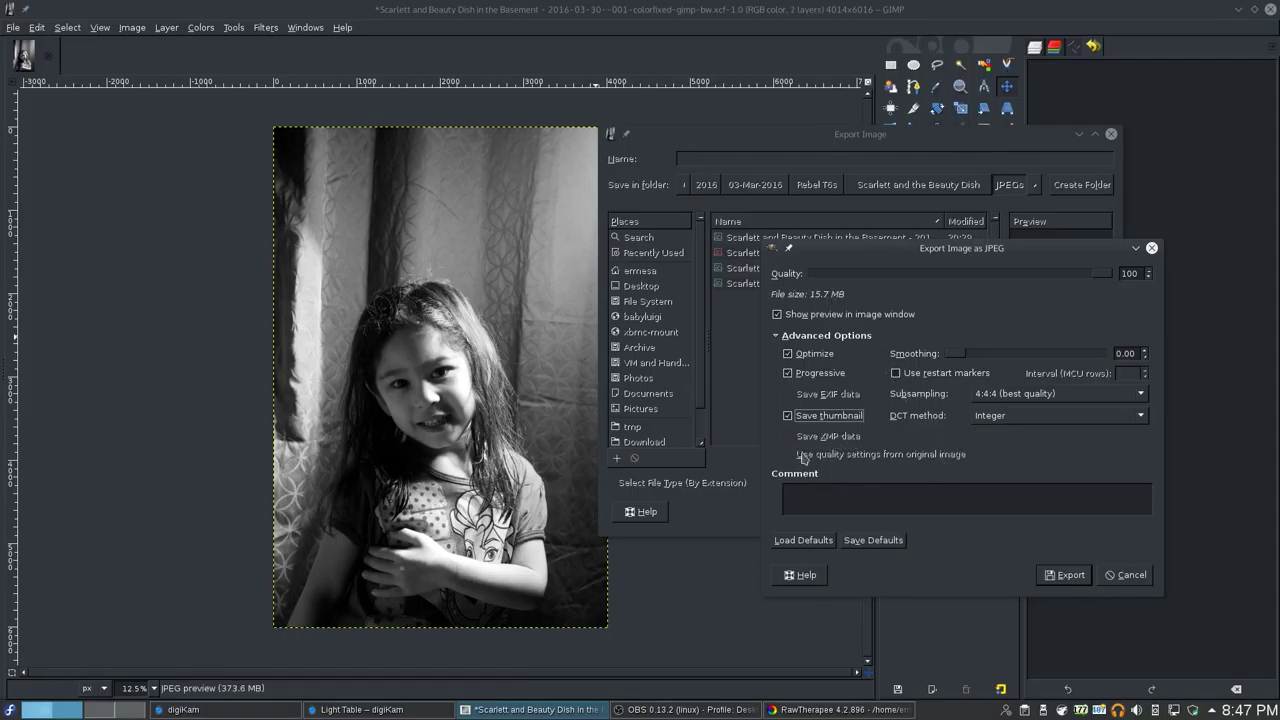
pyautogui.click(1066, 576)
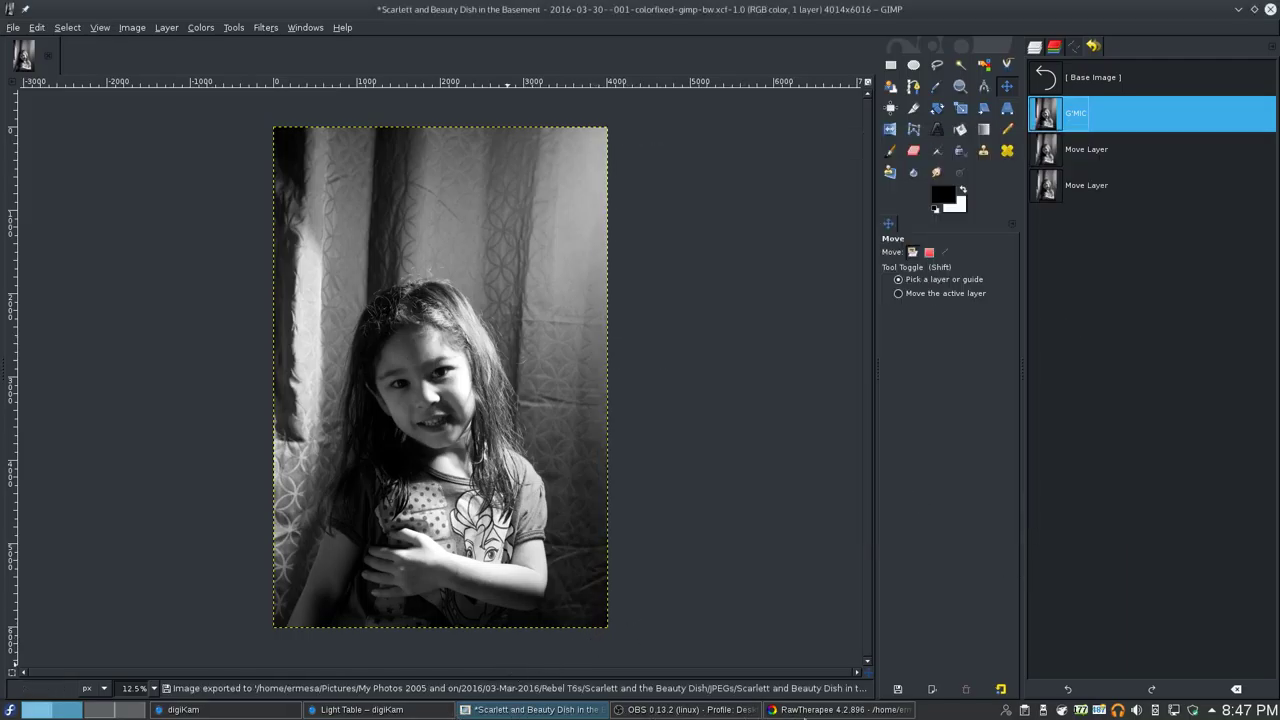
# - Reopen the Light Table with the new gimp-bw JPEG added to the four earlier versions
pyautogui.click(224, 712)
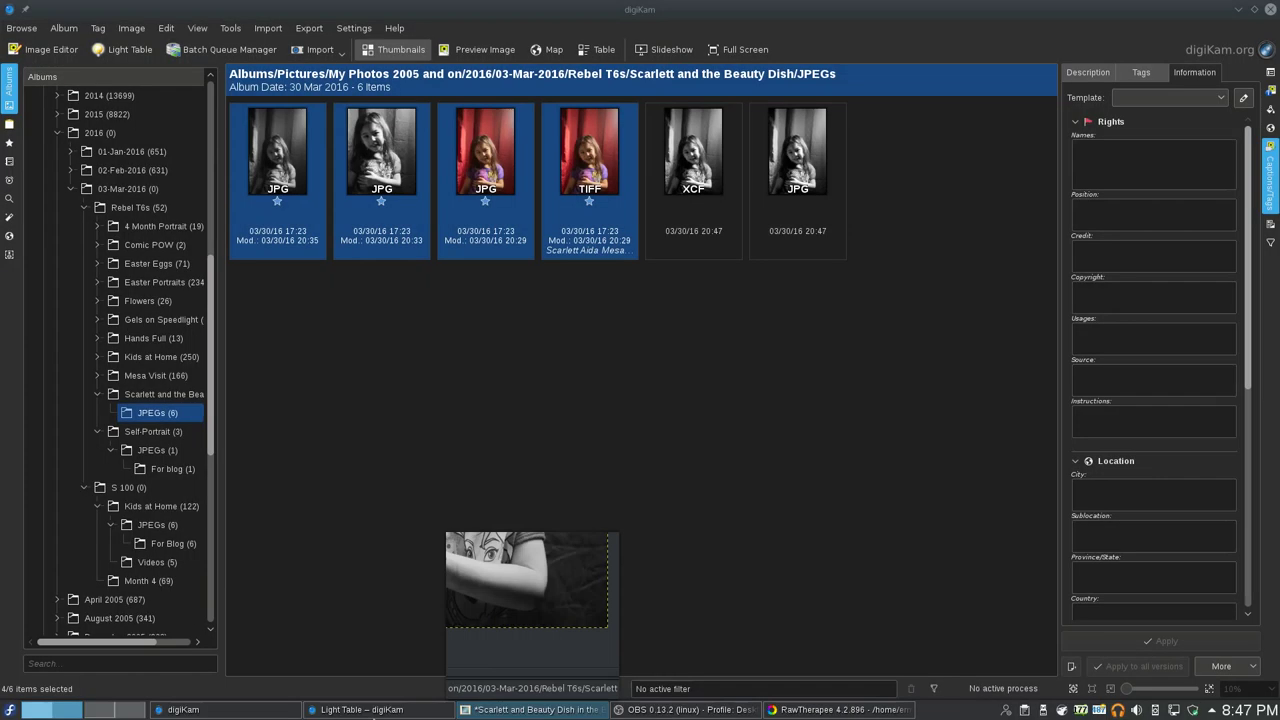
pyautogui.click(360, 709)
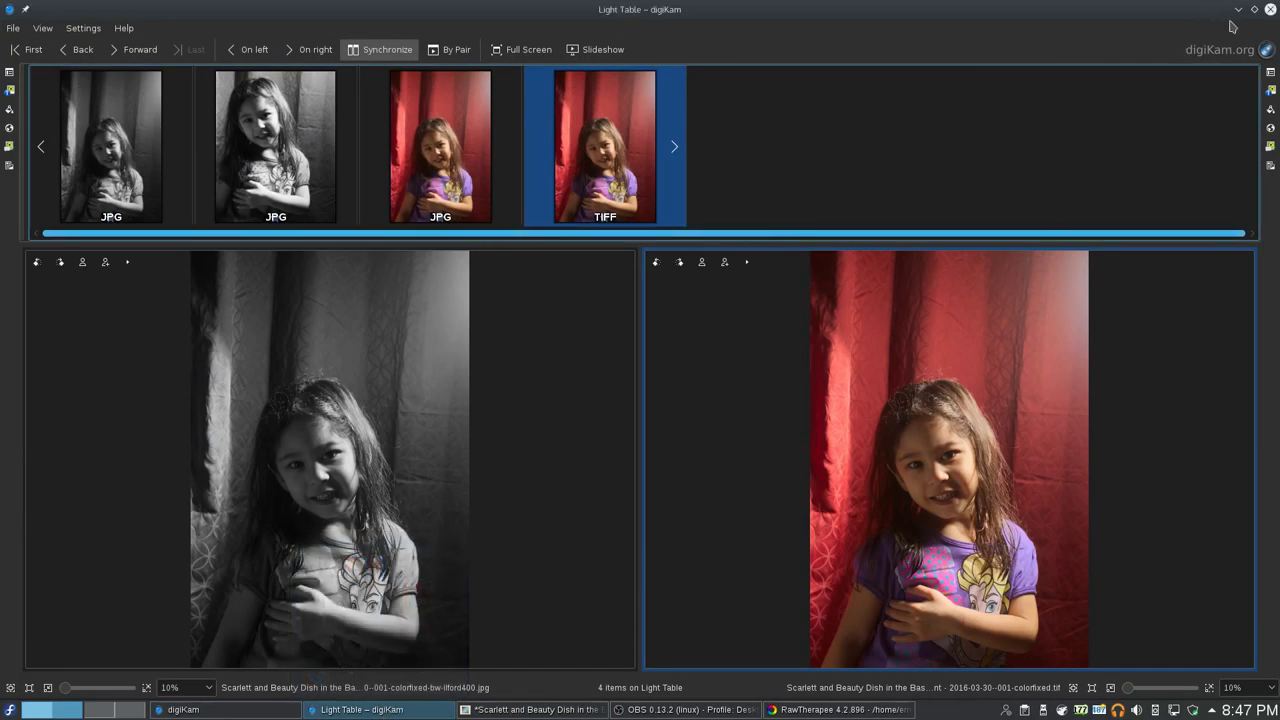
pyautogui.click(1270, 9)
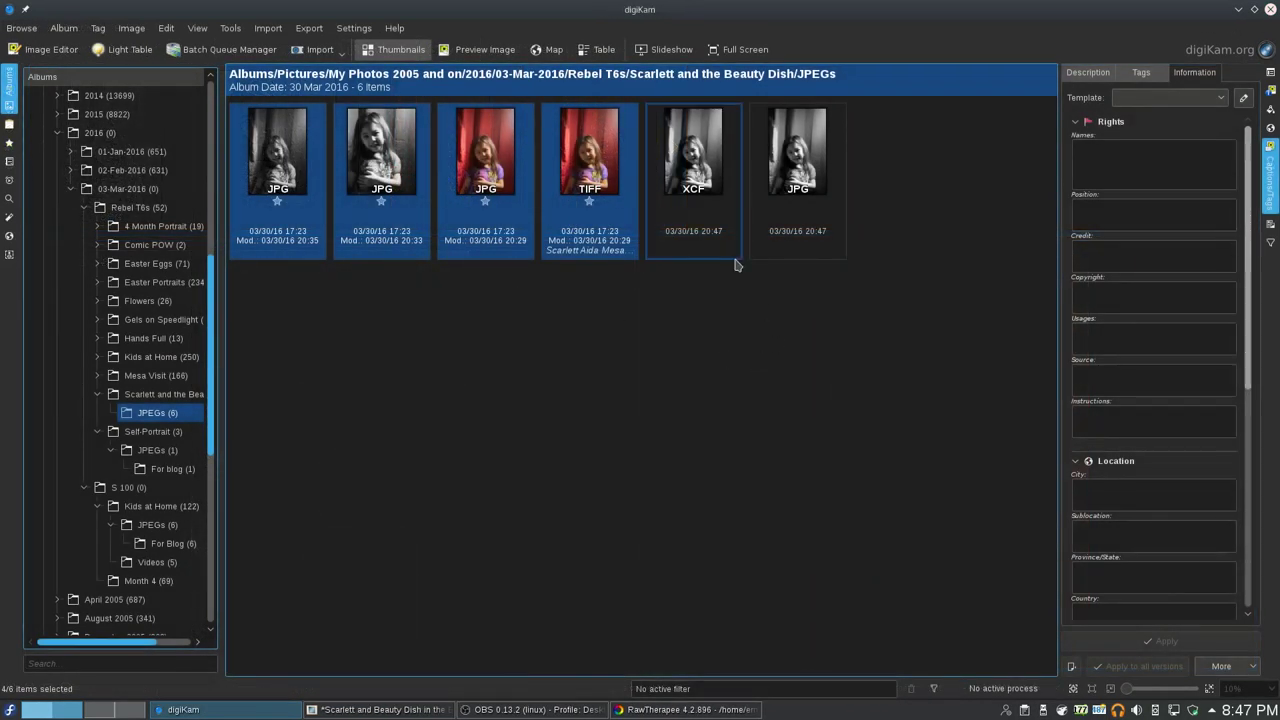
pyautogui.keyDown('ctrl'); pyautogui.click(818, 245); pyautogui.keyUp('ctrl')
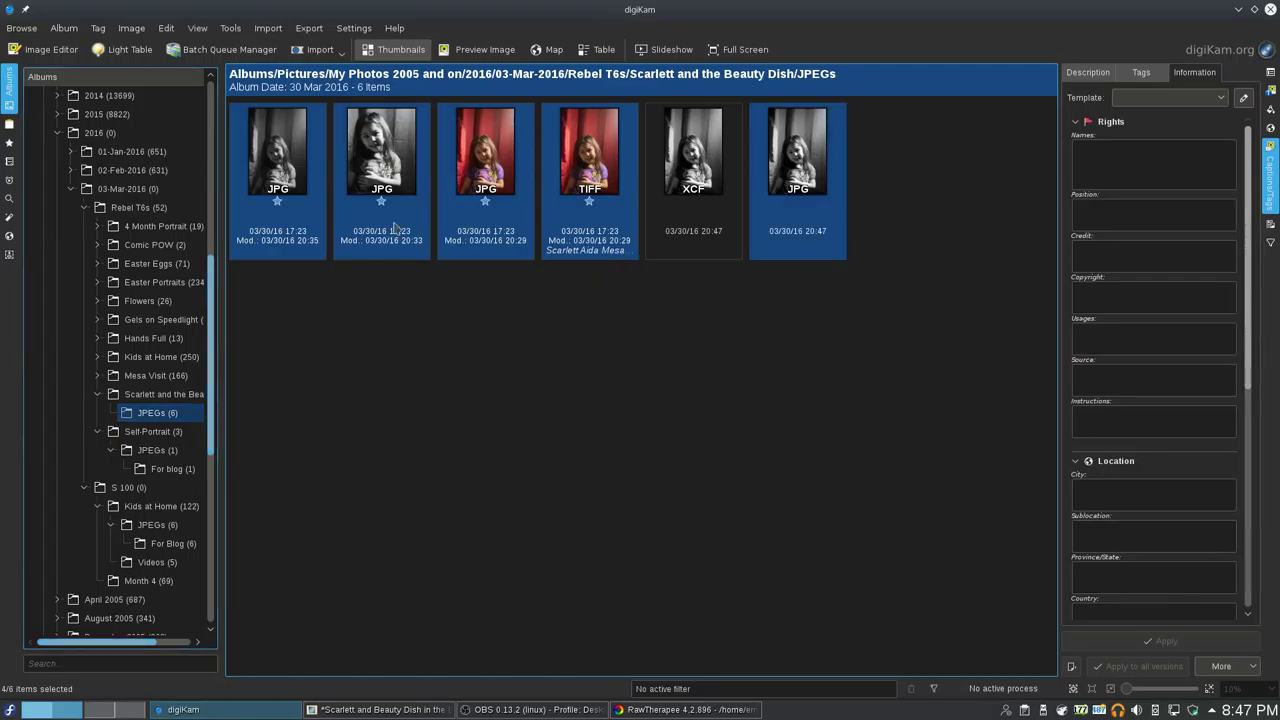
pyautogui.click(118, 50)
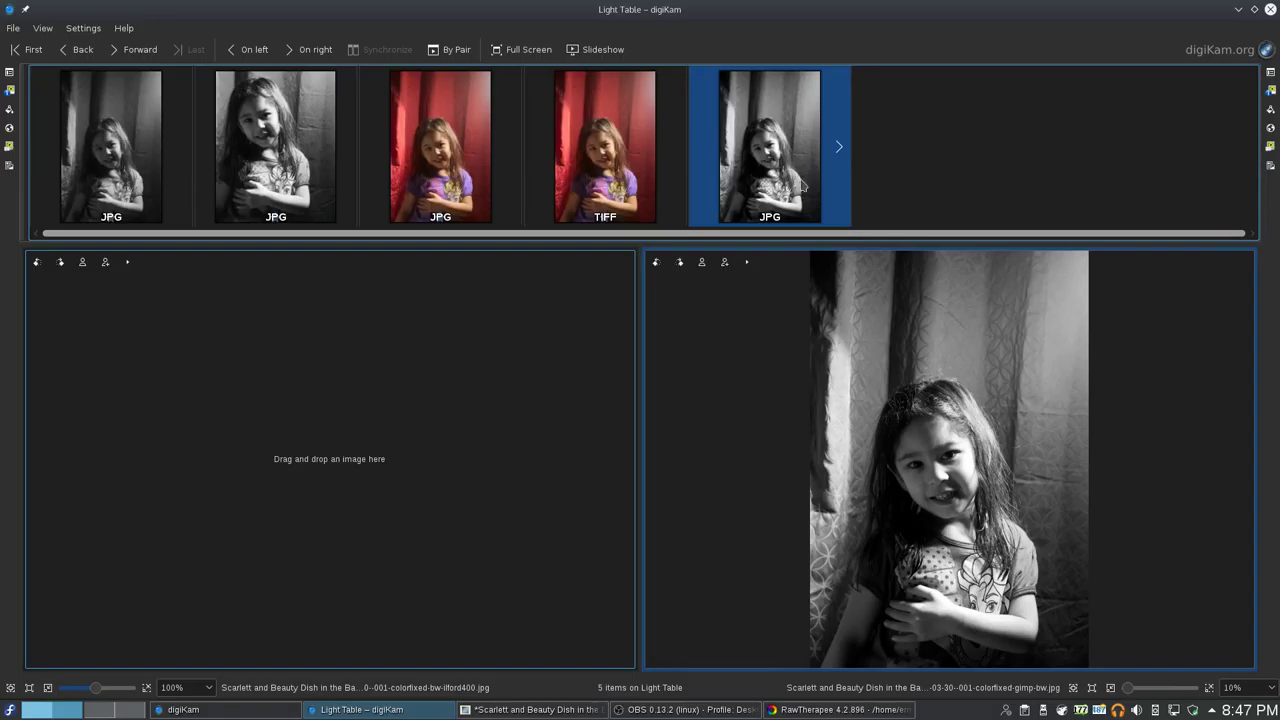
# - Show the fitted gimp-bw image on the left and a face close-up of colorfixed-bw on the right
pyautogui.moveTo(751, 139)
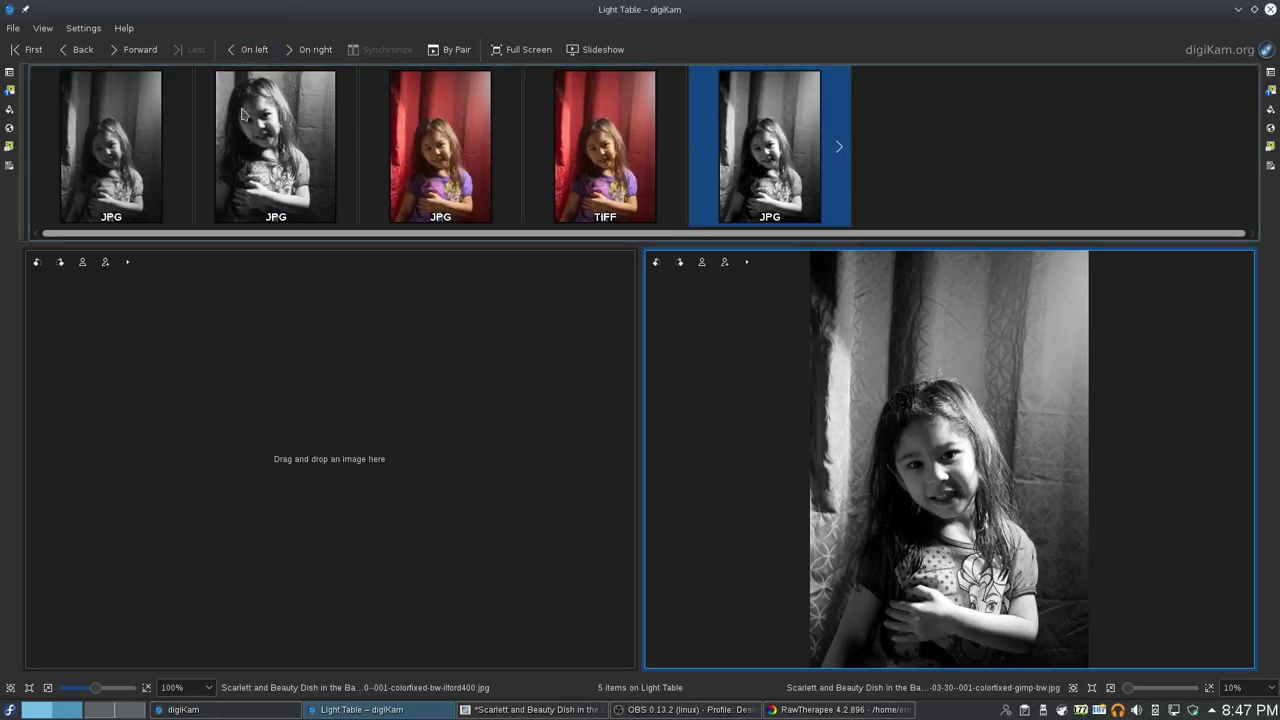
pyautogui.click(247, 49)
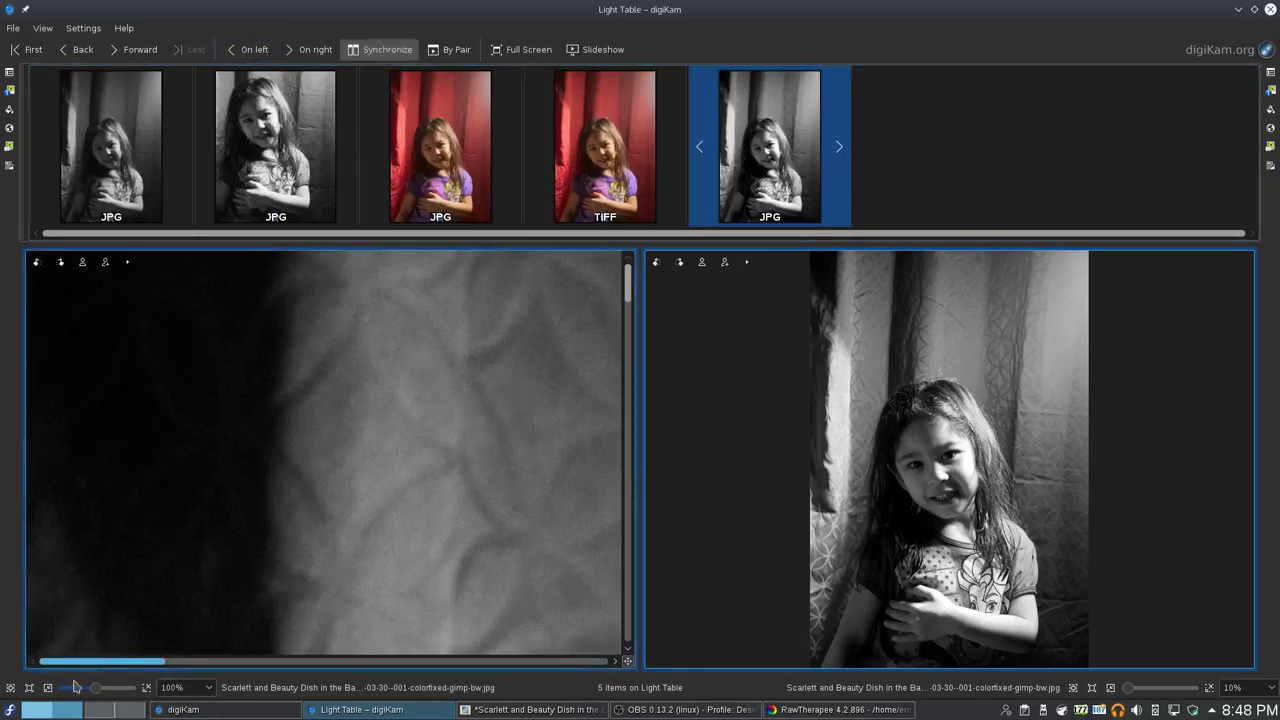
pyautogui.click(11, 687)
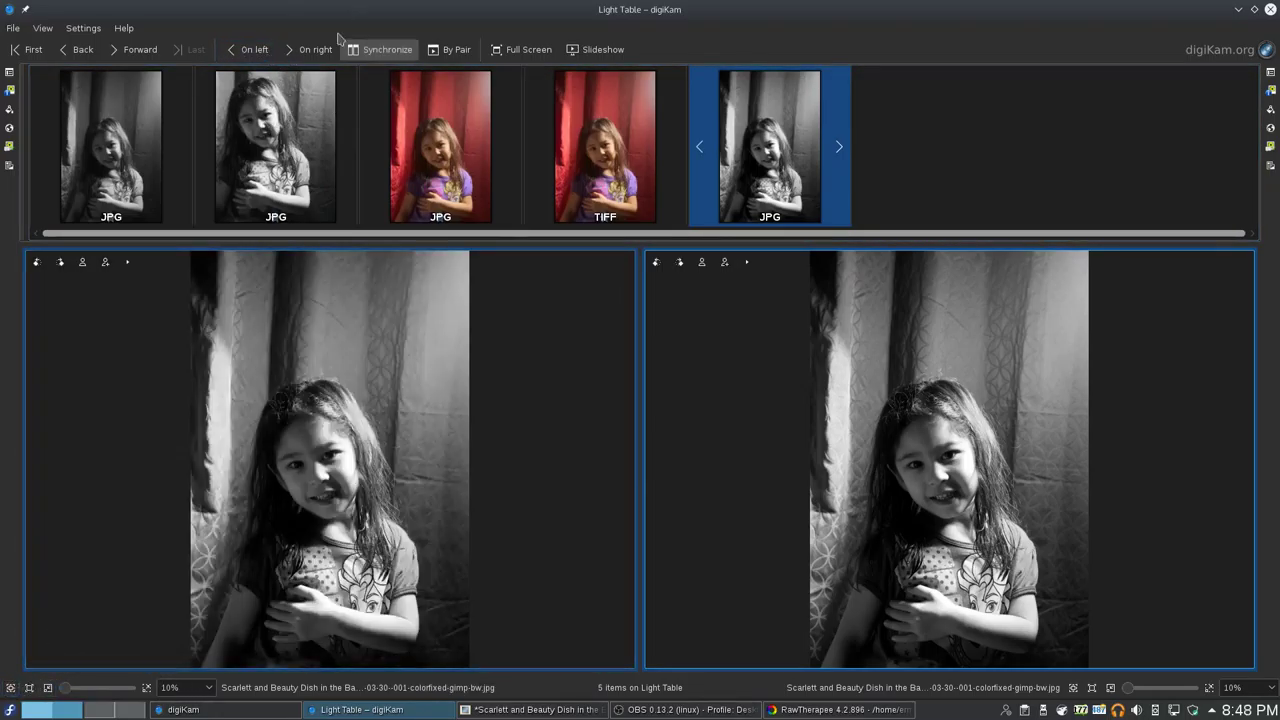
pyautogui.click(285, 140)
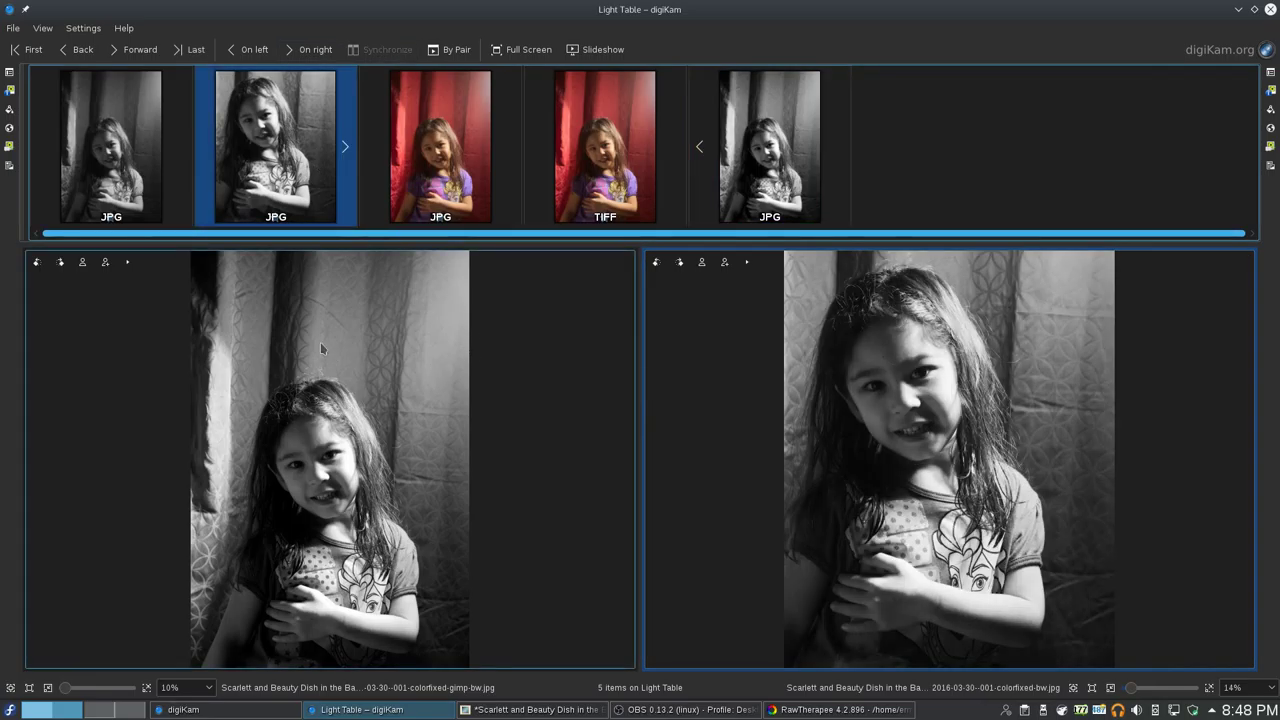
pyautogui.moveTo(1147, 693); pyautogui.dragTo(1157, 688)
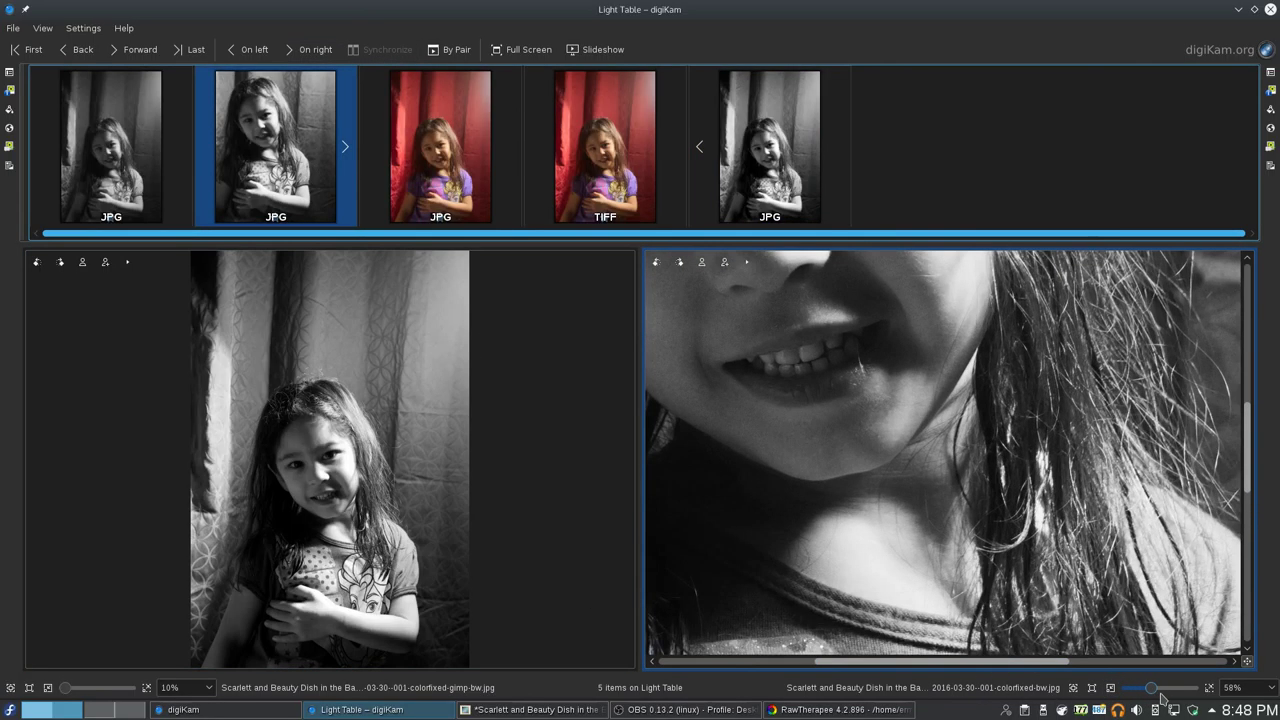
pyautogui.moveTo(950, 500); pyautogui.dragTo(1014, 471)
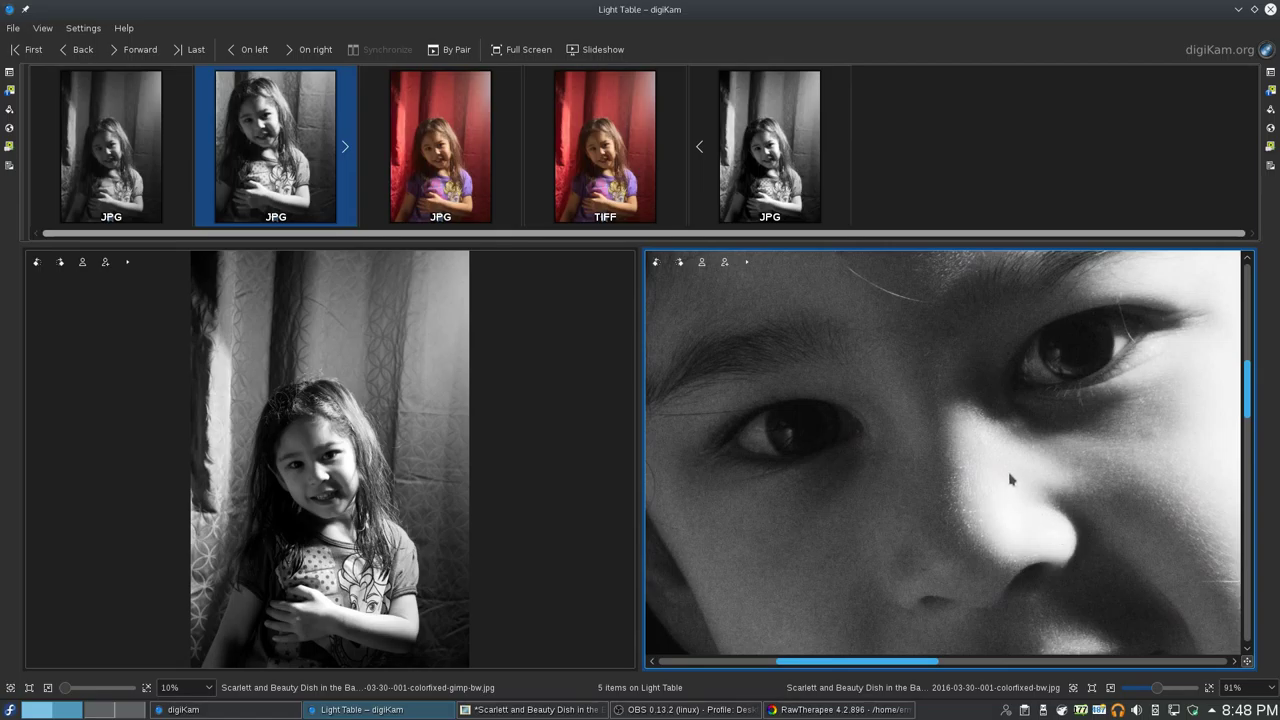
# - Zoom the left image to 91% and line up both panes on the eyes
pyautogui.click(88, 690)
pyautogui.moveTo(95, 695)
pyautogui.mouseDown()
pyautogui.moveTo(80, 693)
pyautogui.moveTo(95, 688)
pyautogui.mouseUp()
pyautogui.click(396, 458)
pyautogui.moveTo(396, 458); pyautogui.dragTo(474, 383)
pyautogui.moveTo(897, 480); pyautogui.dragTo(929, 378)
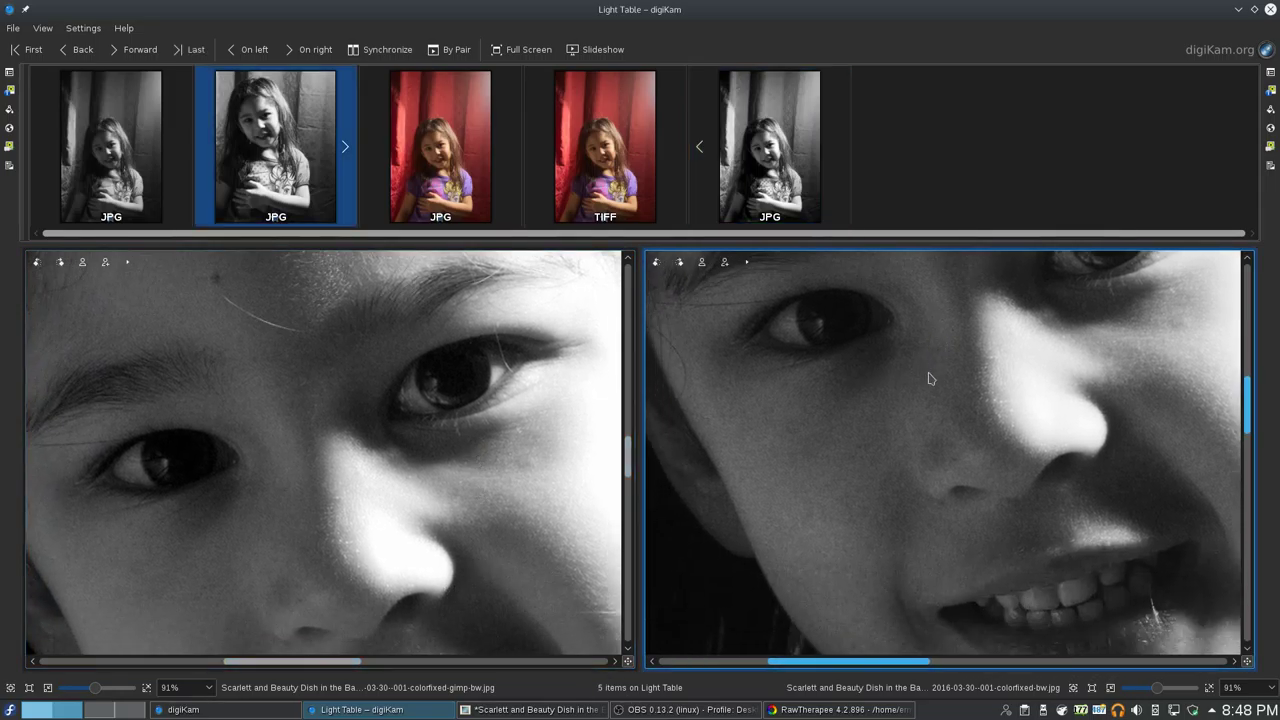
pyautogui.moveTo(997, 520)
pyautogui.mouseDown()
pyautogui.moveTo(943, 457)
pyautogui.moveTo(1002, 538)
pyautogui.mouseUp()
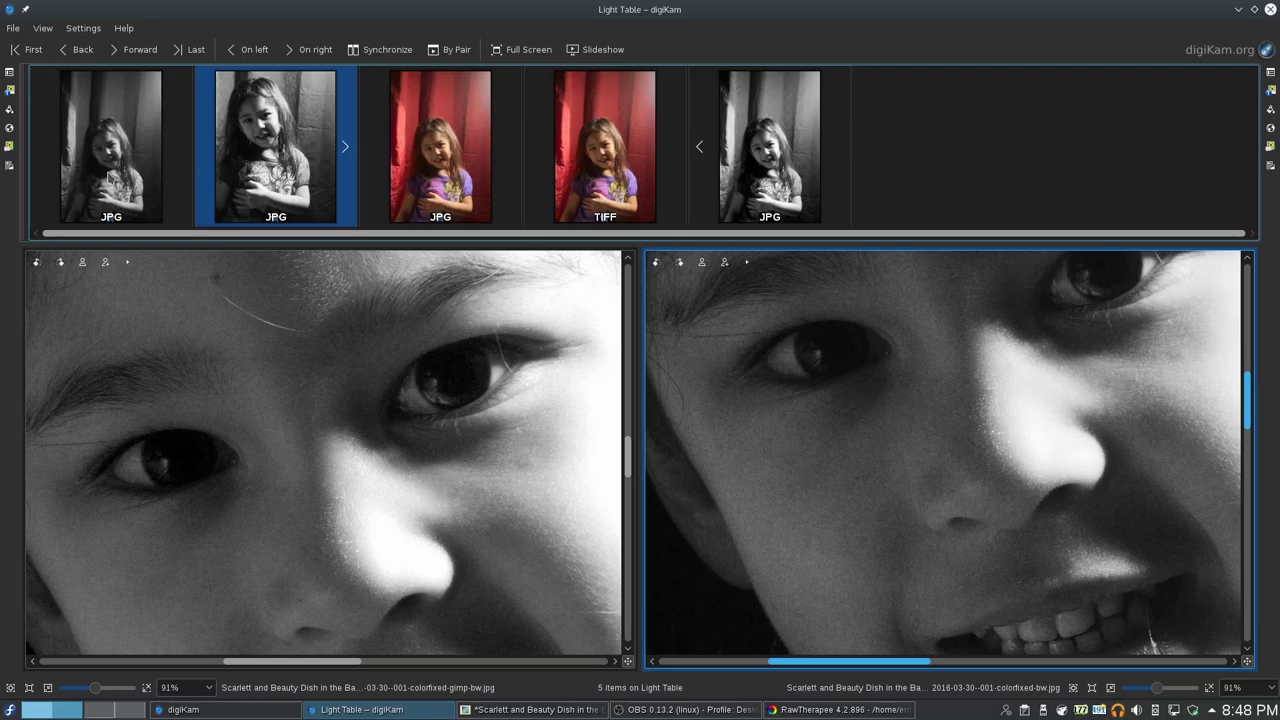
# - Load the ilford400 version on the right, synchronize both panes, and pan to the mouth
pyautogui.click(110, 176)
pyautogui.click(380, 49)
pyautogui.moveTo(1086, 543); pyautogui.dragTo(950, 438)
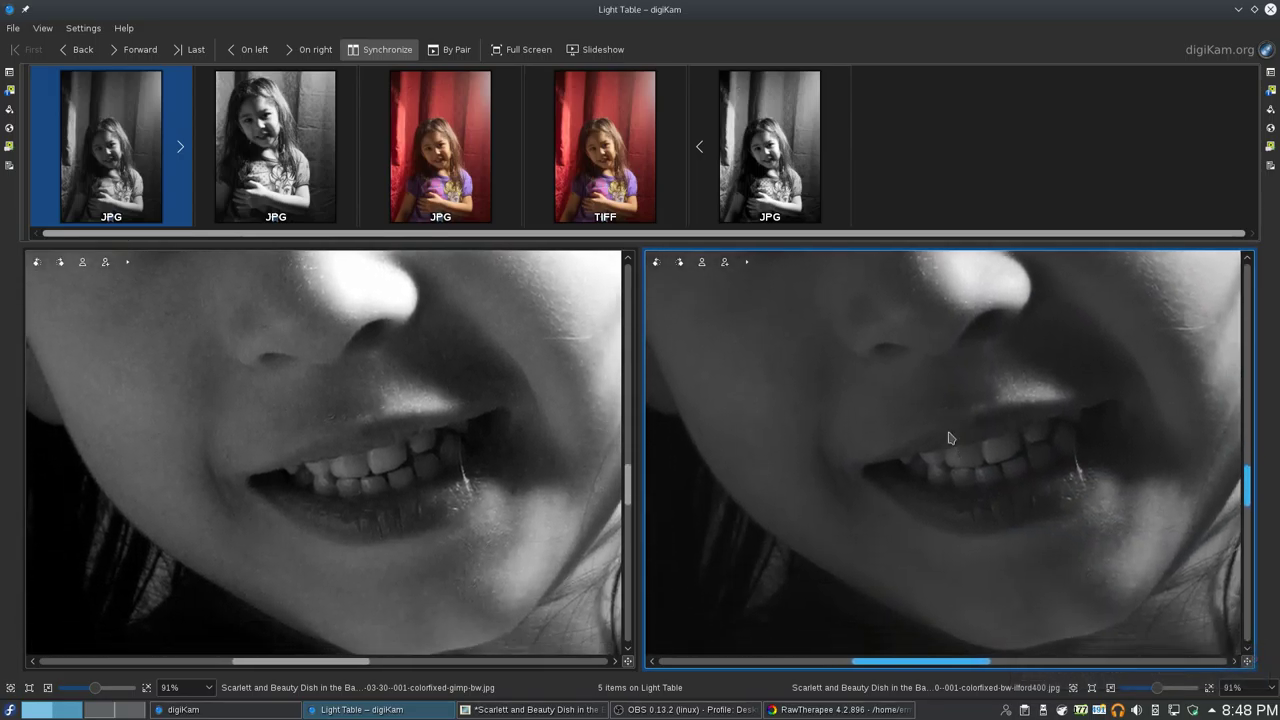
# - Pan the linked close-ups to the eyes, then fit both portraits whole and select the left pane
pyautogui.moveTo(920, 371); pyautogui.dragTo(893, 590)
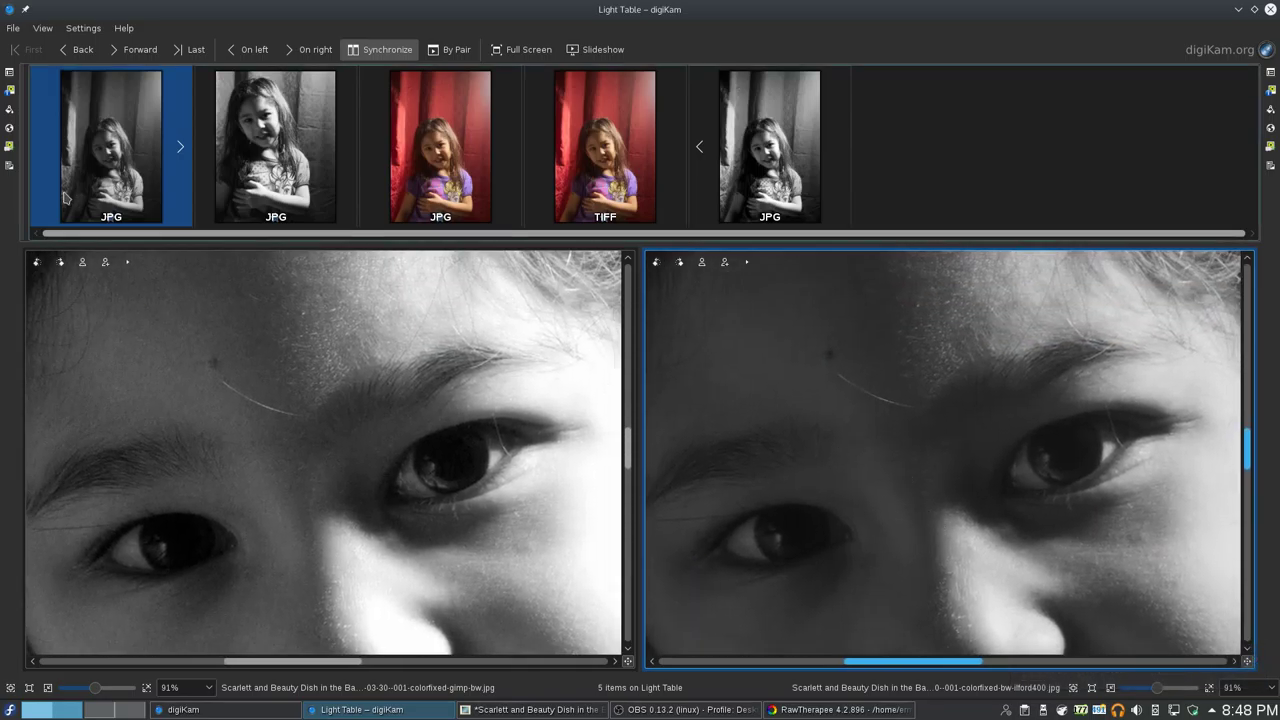
pyautogui.click(10, 687)
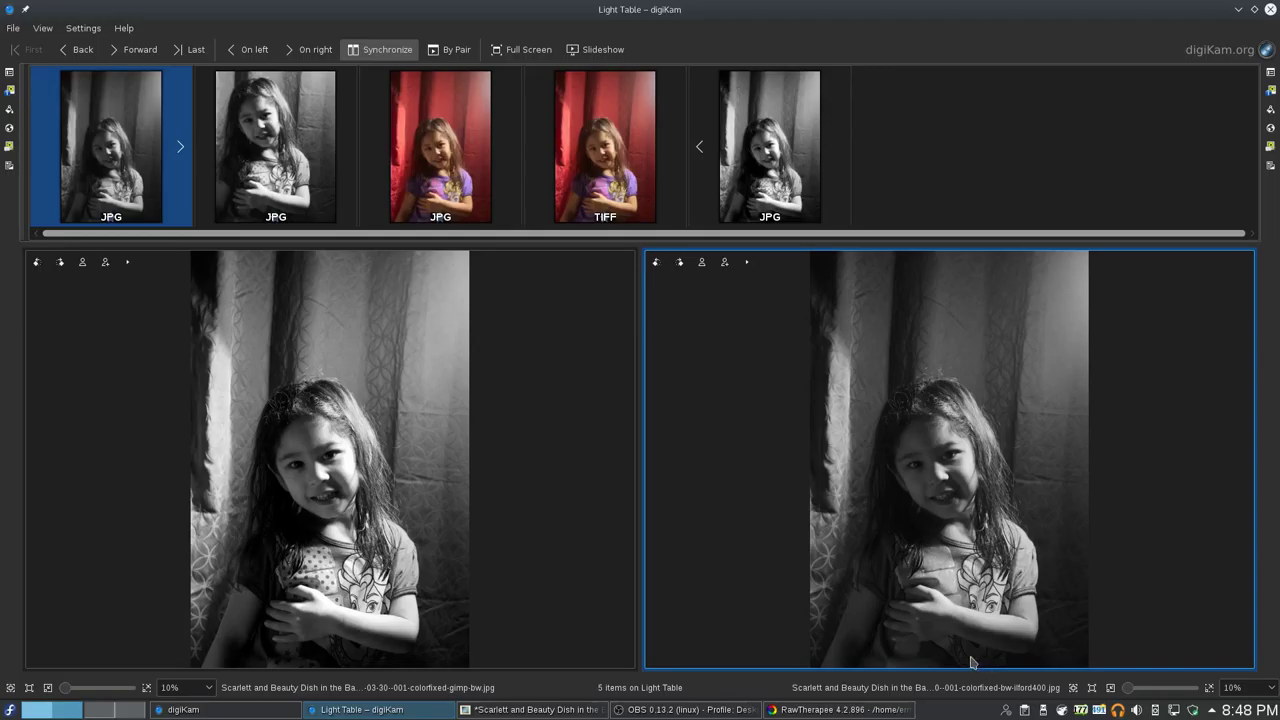
pyautogui.click(273, 489)
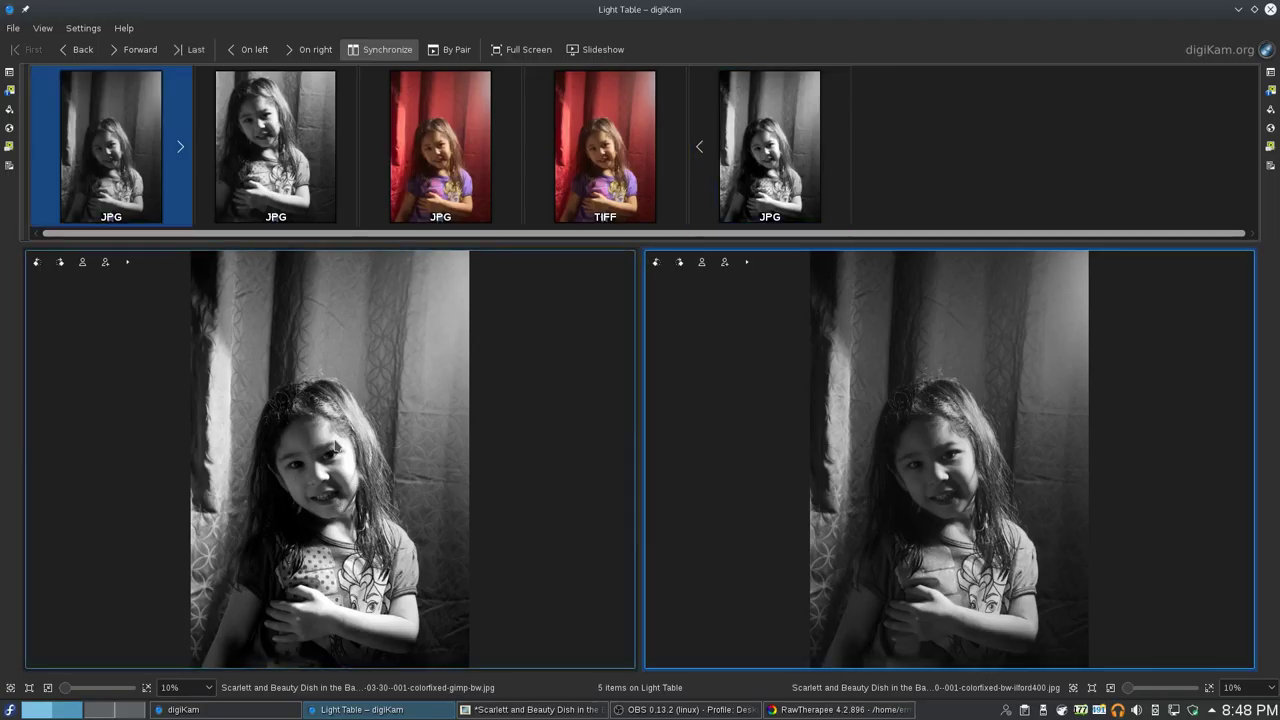
pyautogui.click(336, 446)
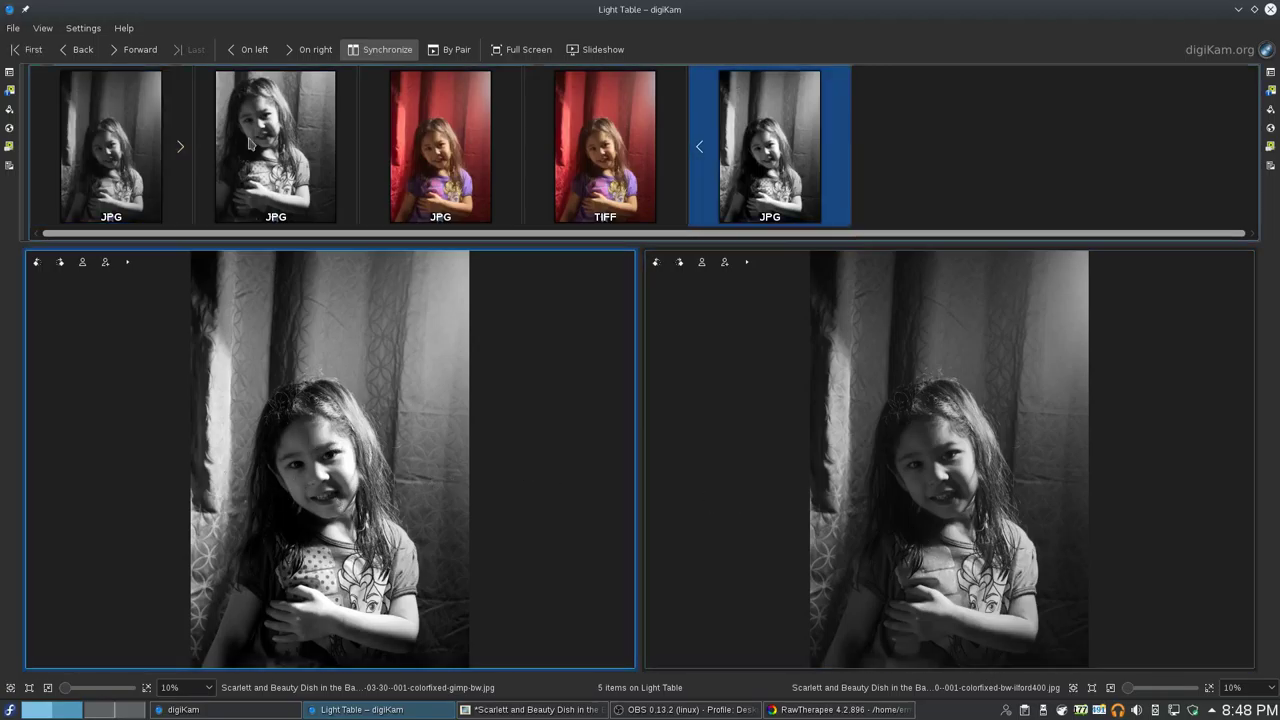
# - Load the colorfixed-bw version on the right, zoomed to 50% on the face
pyautogui.click(838, 458)
pyautogui.press('Right')
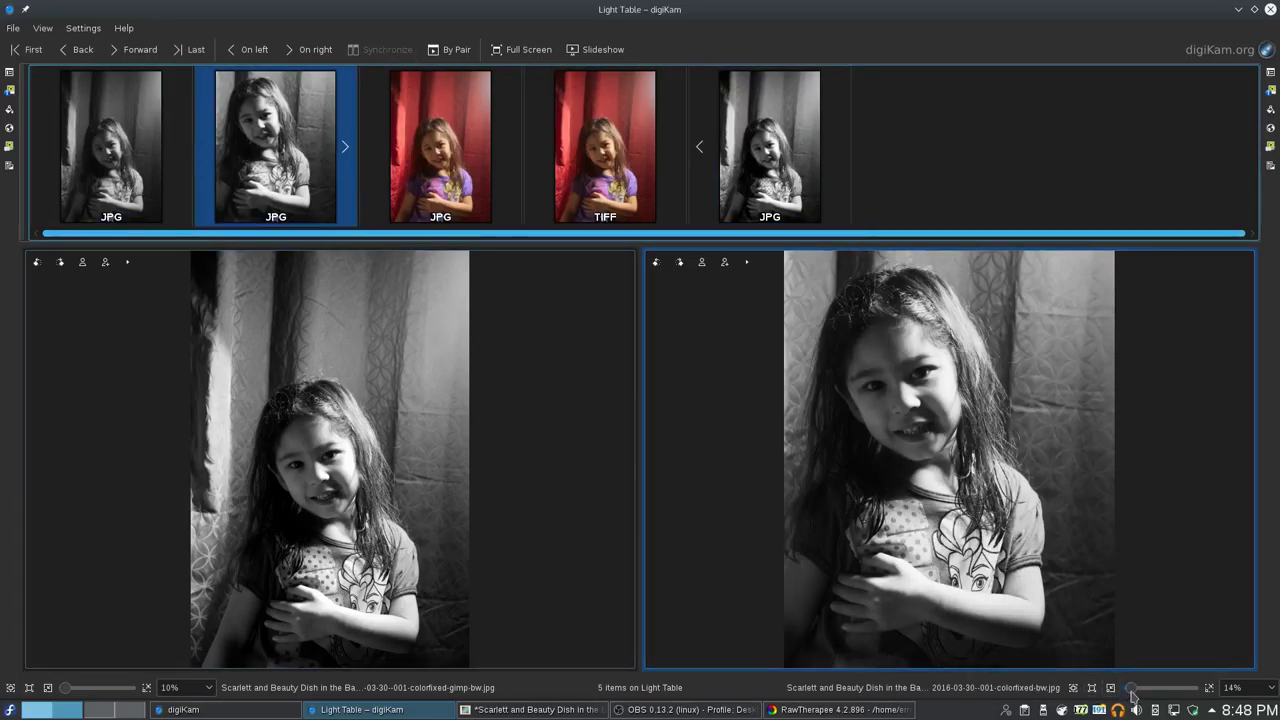
pyautogui.moveTo(1136, 690); pyautogui.dragTo(1150, 690)
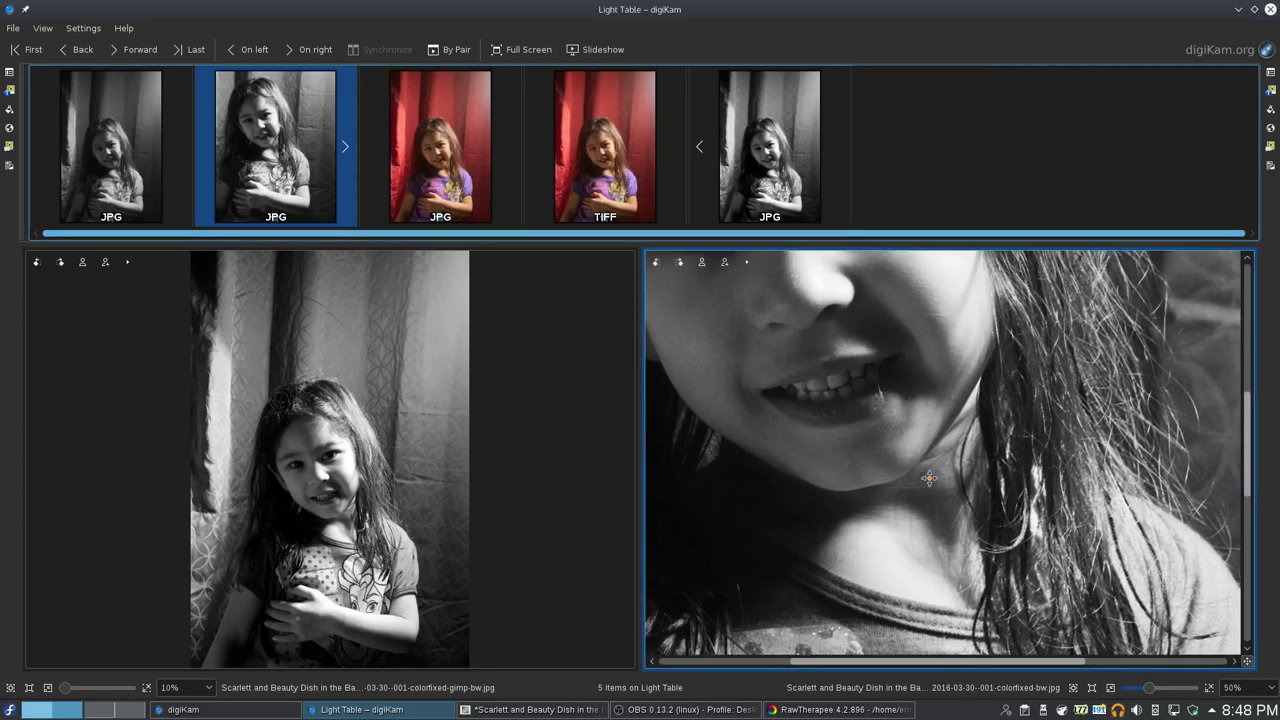
pyautogui.moveTo(843, 493); pyautogui.dragTo(983, 620)
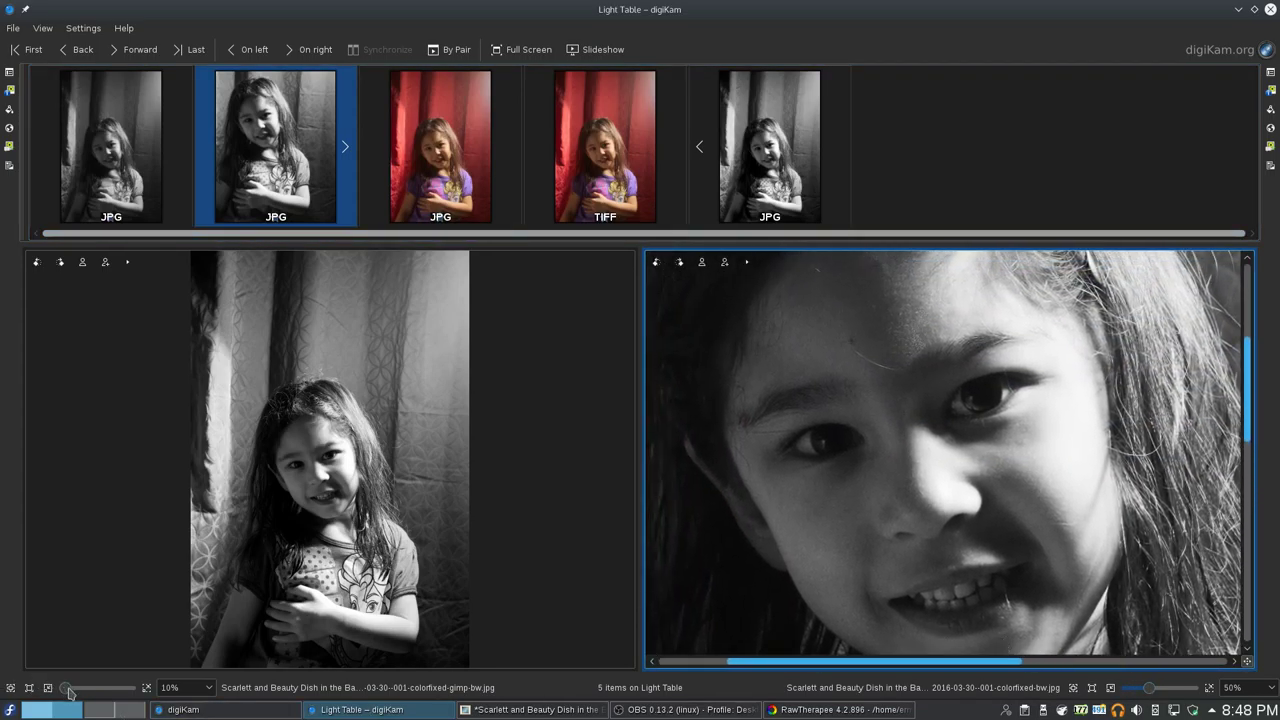
# - Zoom and pan the left gimp-bw image onto the face, then fit it whole again
pyautogui.moveTo(69, 693)
pyautogui.mouseDown()
pyautogui.moveTo(95, 692)
pyautogui.moveTo(86, 699)
pyautogui.mouseUp()
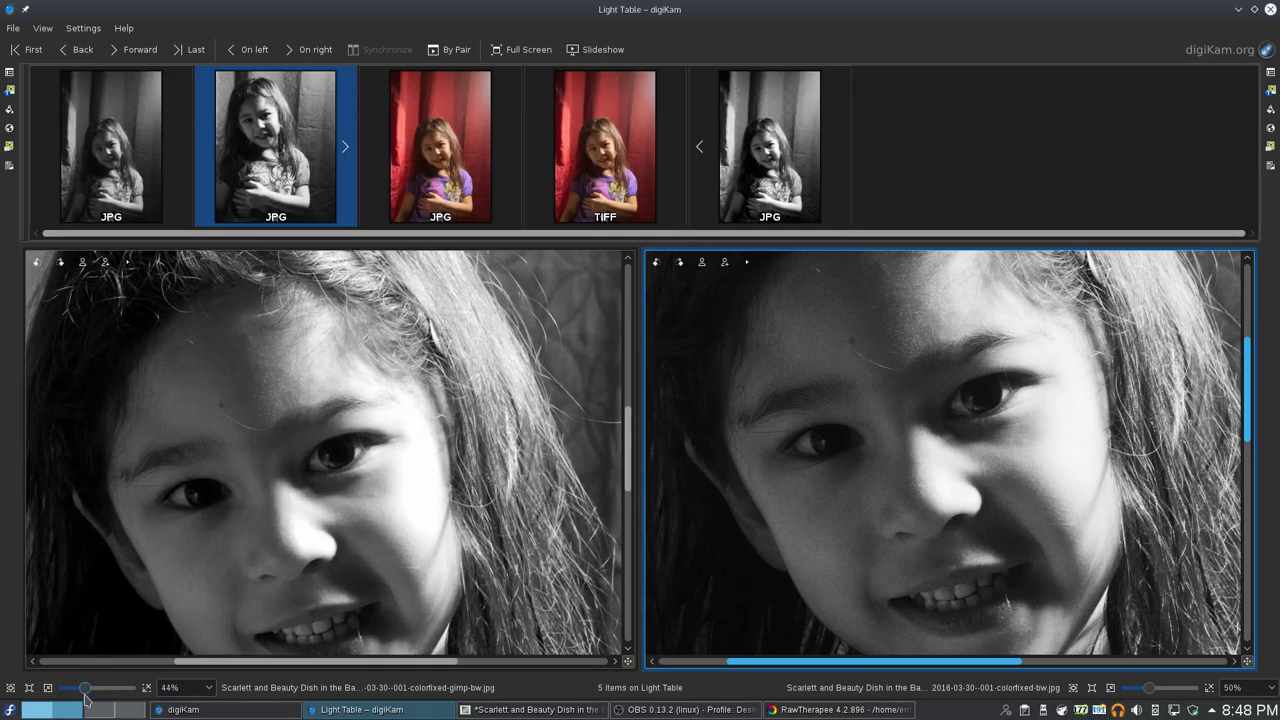
pyautogui.click(300, 534)
pyautogui.moveTo(86, 692); pyautogui.dragTo(85, 700)
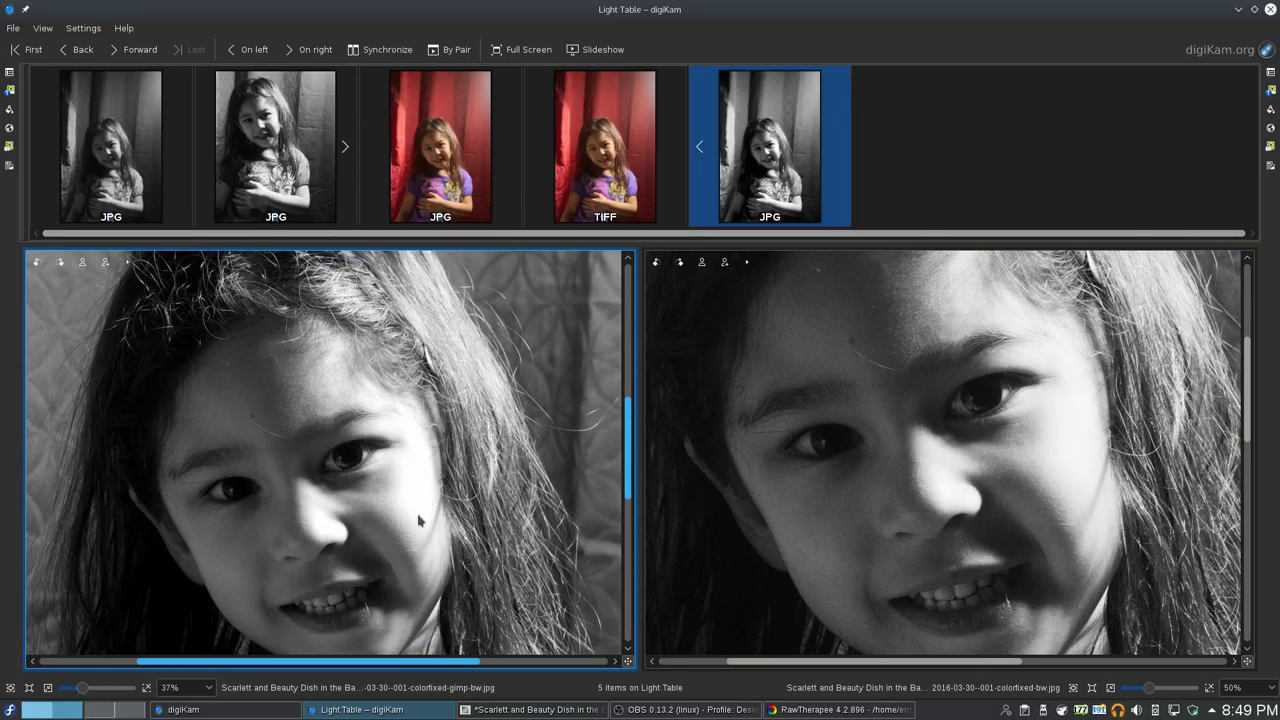
pyautogui.moveTo(419, 519); pyautogui.dragTo(441, 525)
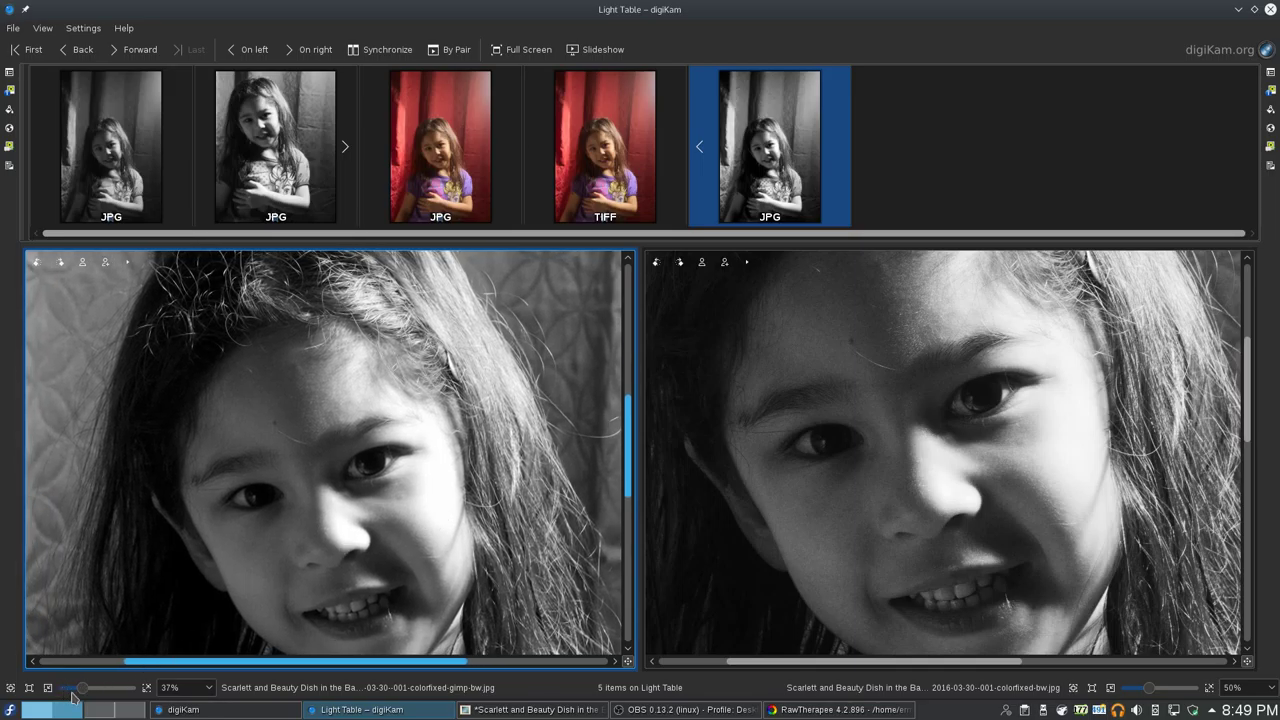
pyautogui.moveTo(72, 693); pyautogui.dragTo(93, 694)
pyautogui.scroll(3, 93, 697)
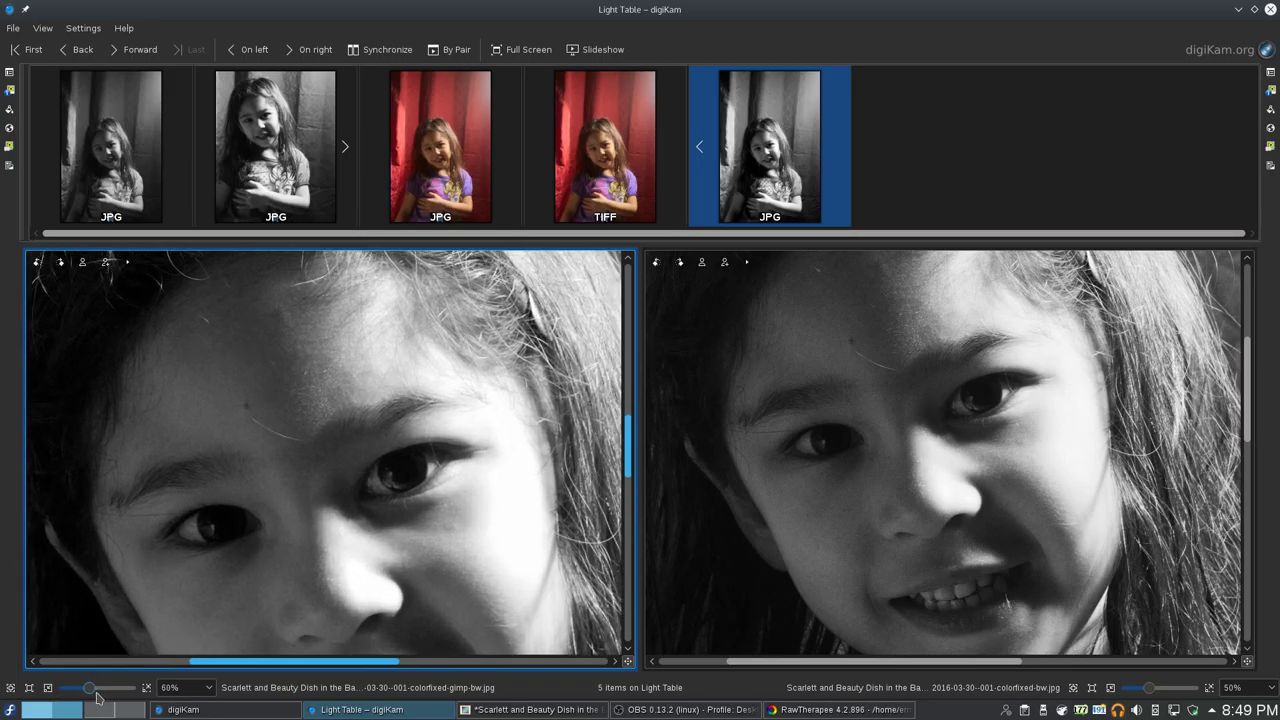
pyautogui.moveTo(340, 566); pyautogui.dragTo(322, 465)
pyautogui.moveTo(345, 521); pyautogui.dragTo(365, 433)
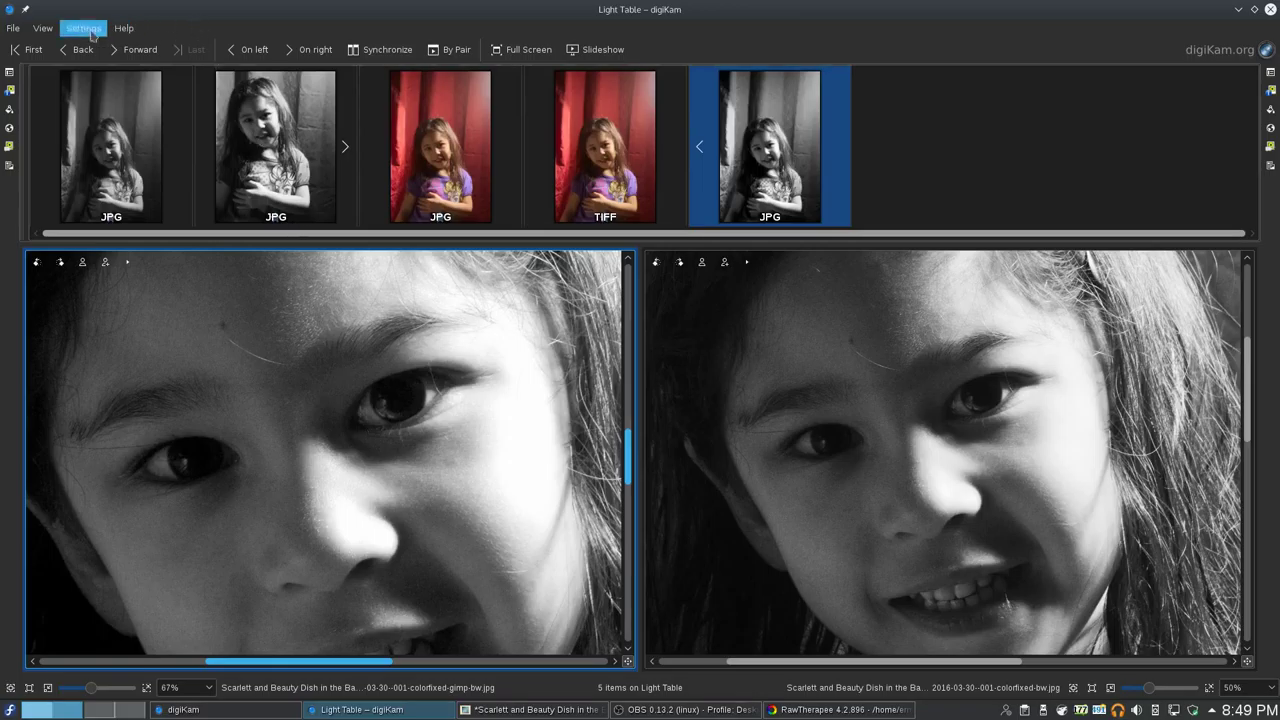
pyautogui.click(11, 688)
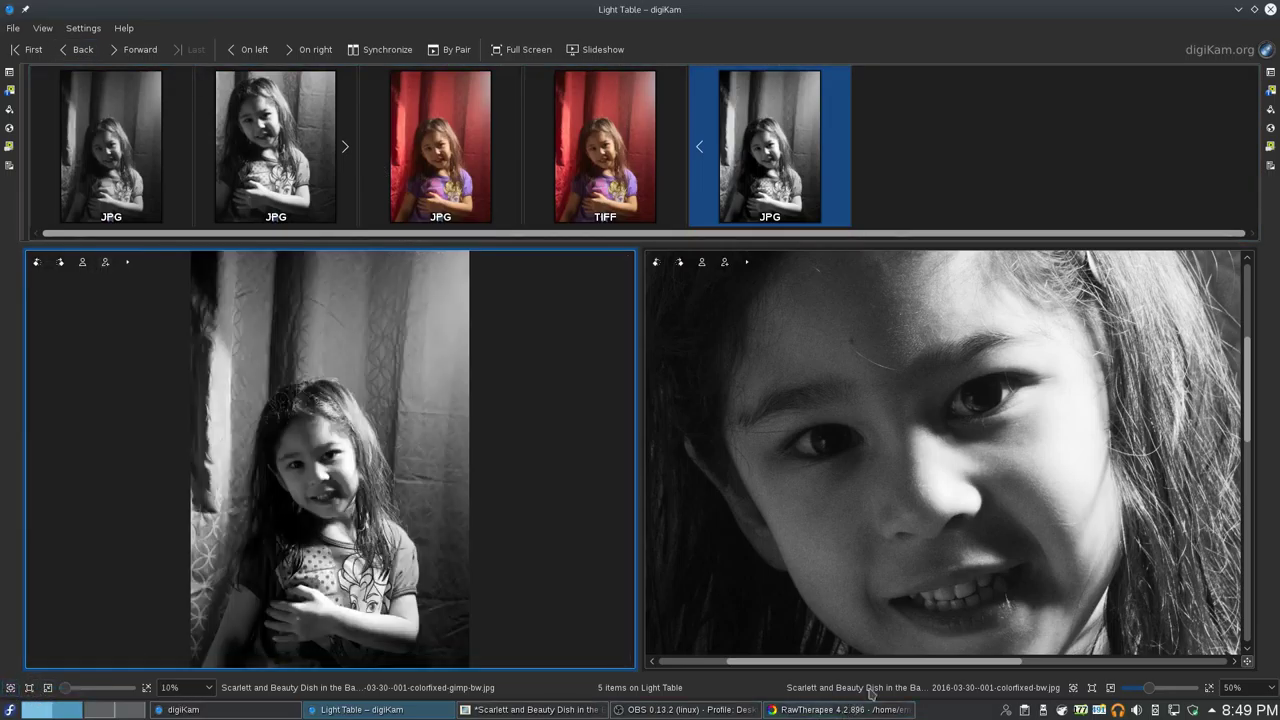
# - Fit the right image, briefly try ilford400 there, then return to the colorfixed-bw version
pyautogui.click(1073, 688)
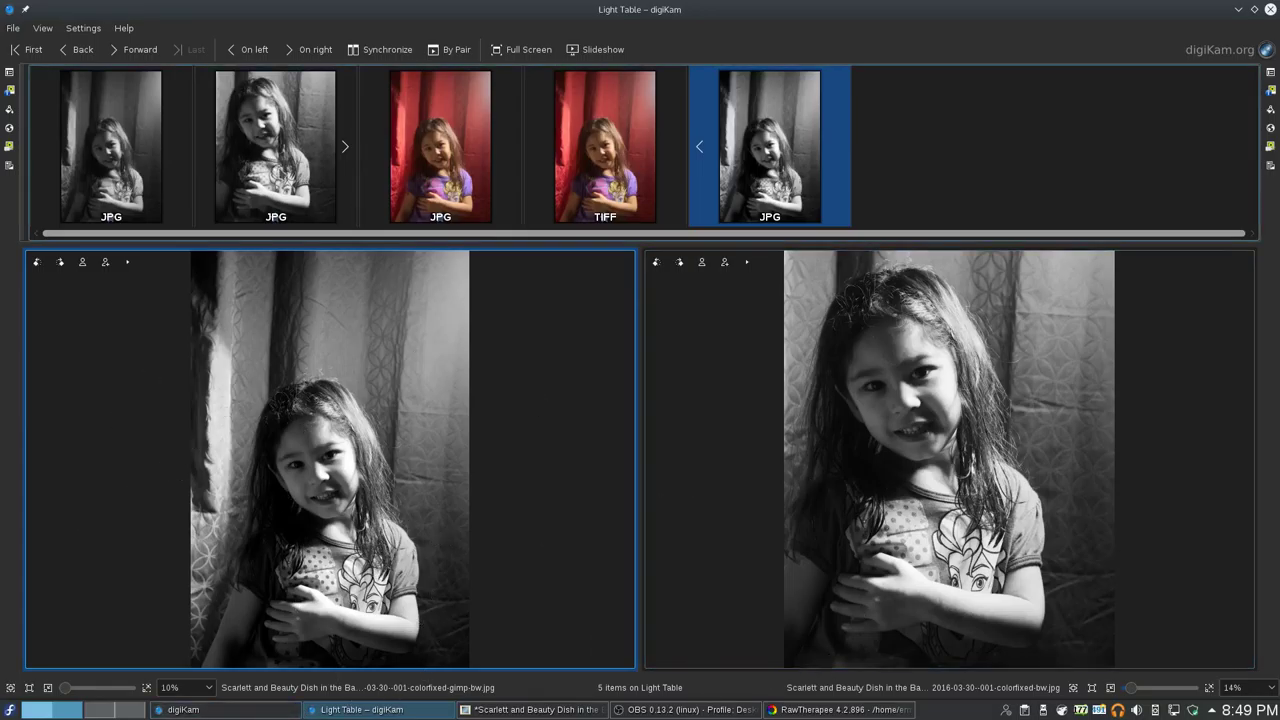
pyautogui.click(100, 176)
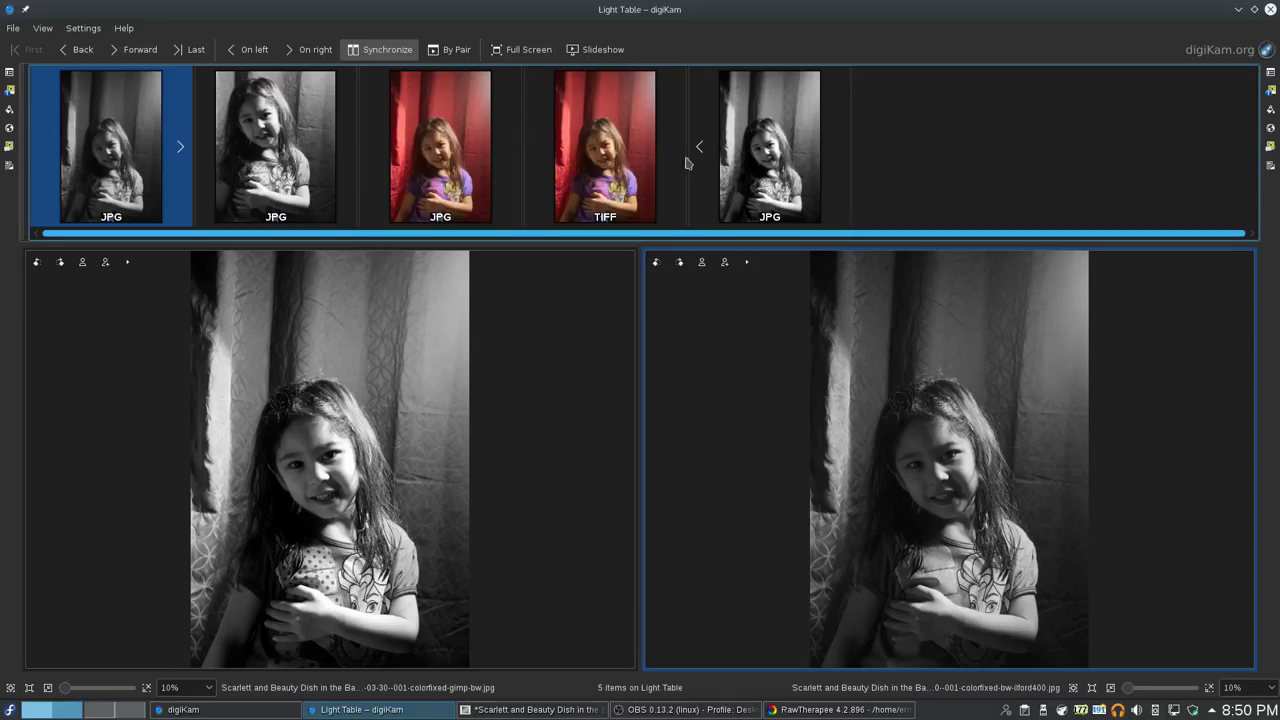
pyautogui.click(295, 178)
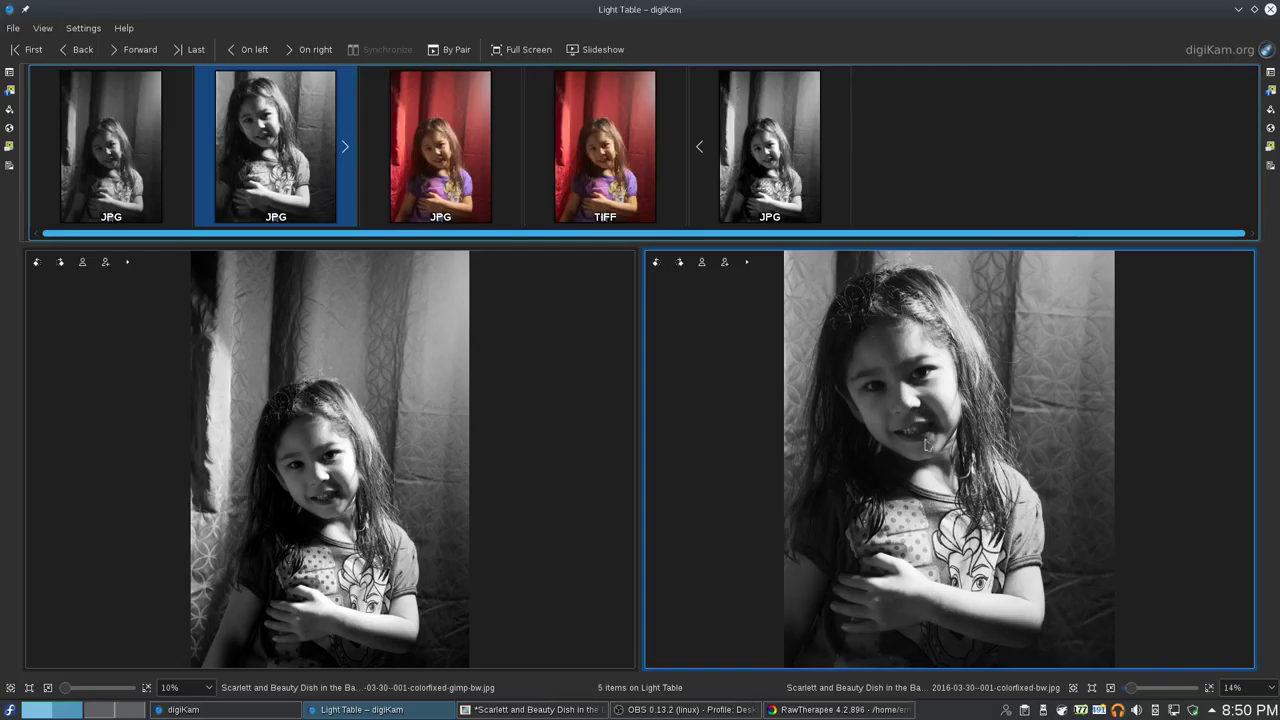
# - Alternate the active pane between the two whole portraits, ending on the left one
pyautogui.click(422, 409)
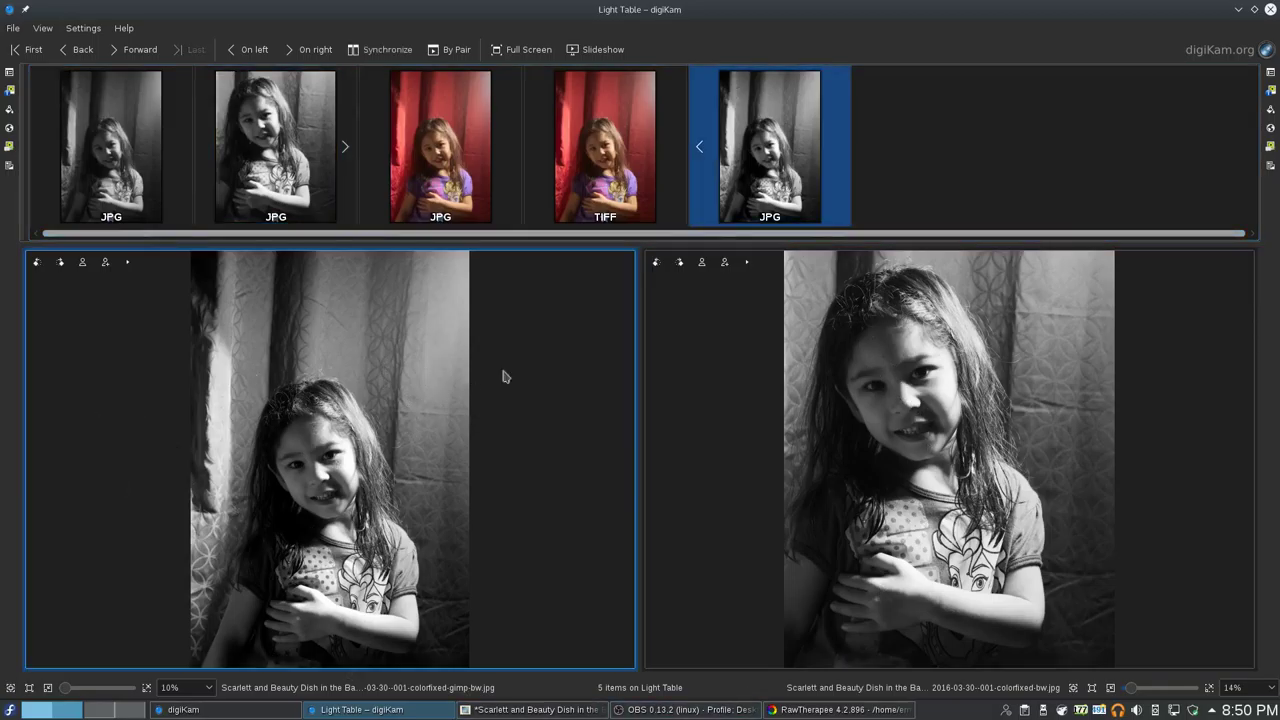
pyautogui.click(1014, 462)
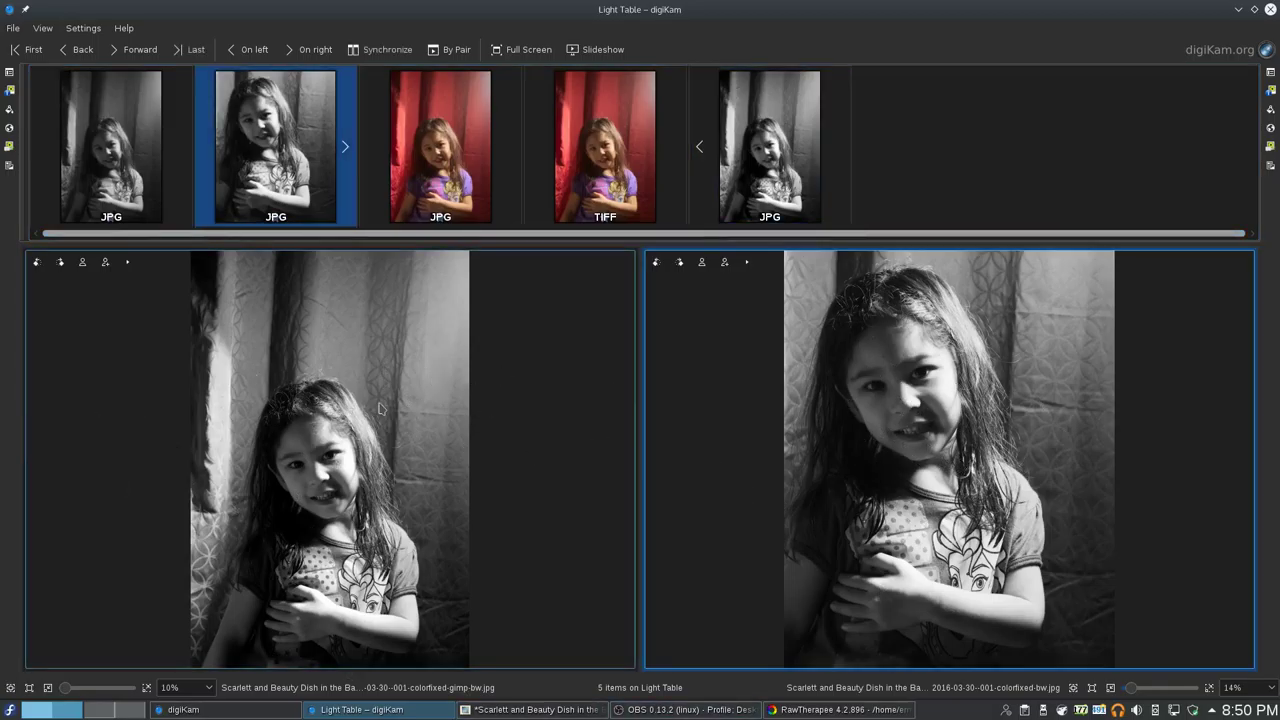
pyautogui.click(536, 460)
pyautogui.click(921, 469)
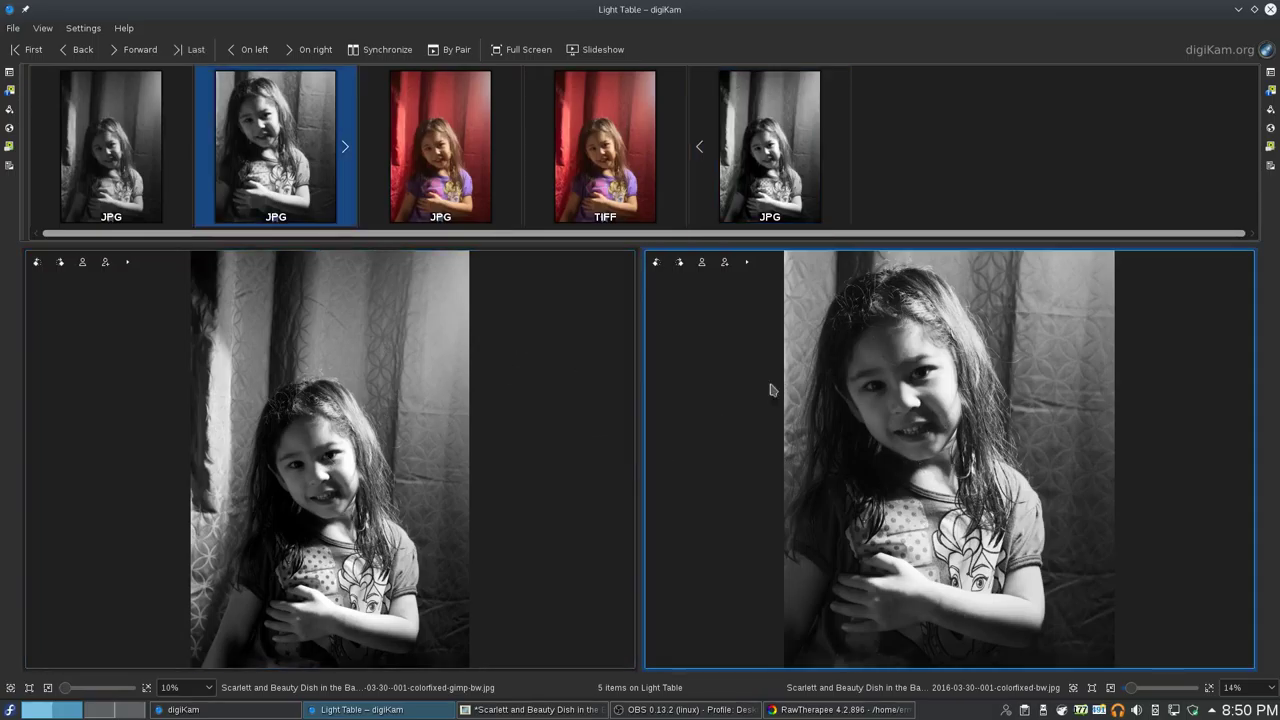
pyautogui.click(363, 401)
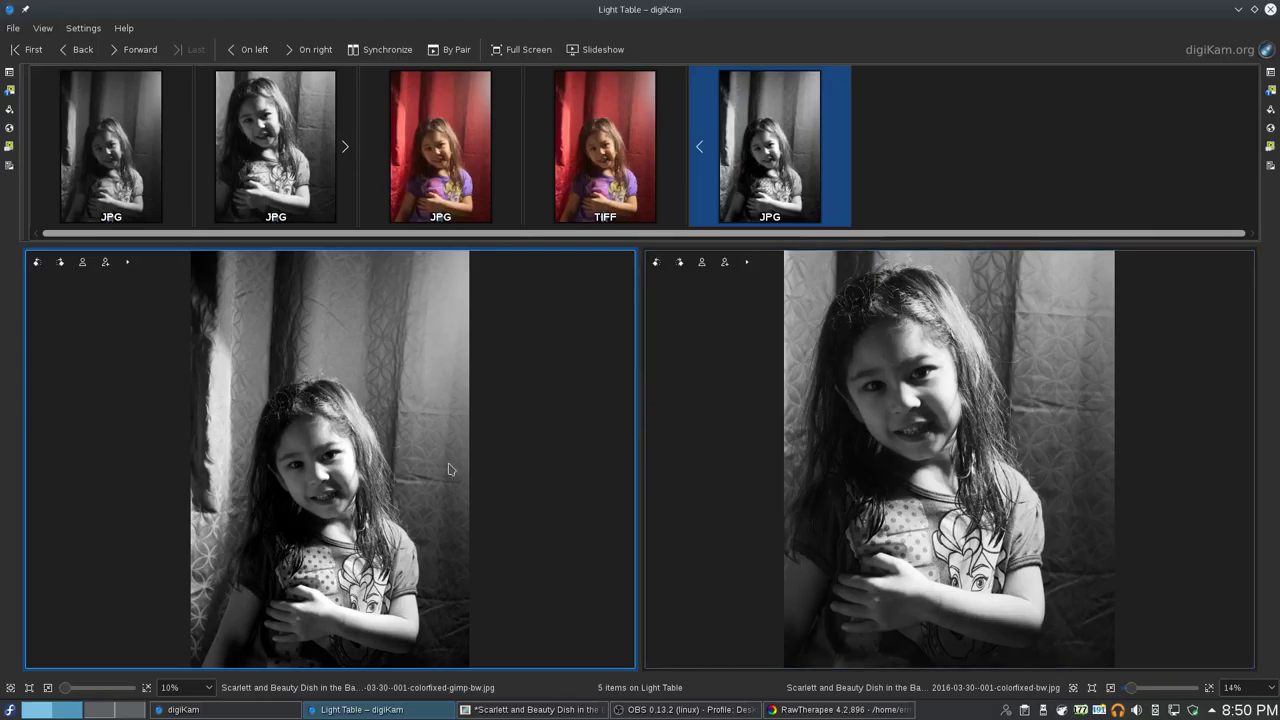
pyautogui.click(840, 404)
pyautogui.click(518, 465)
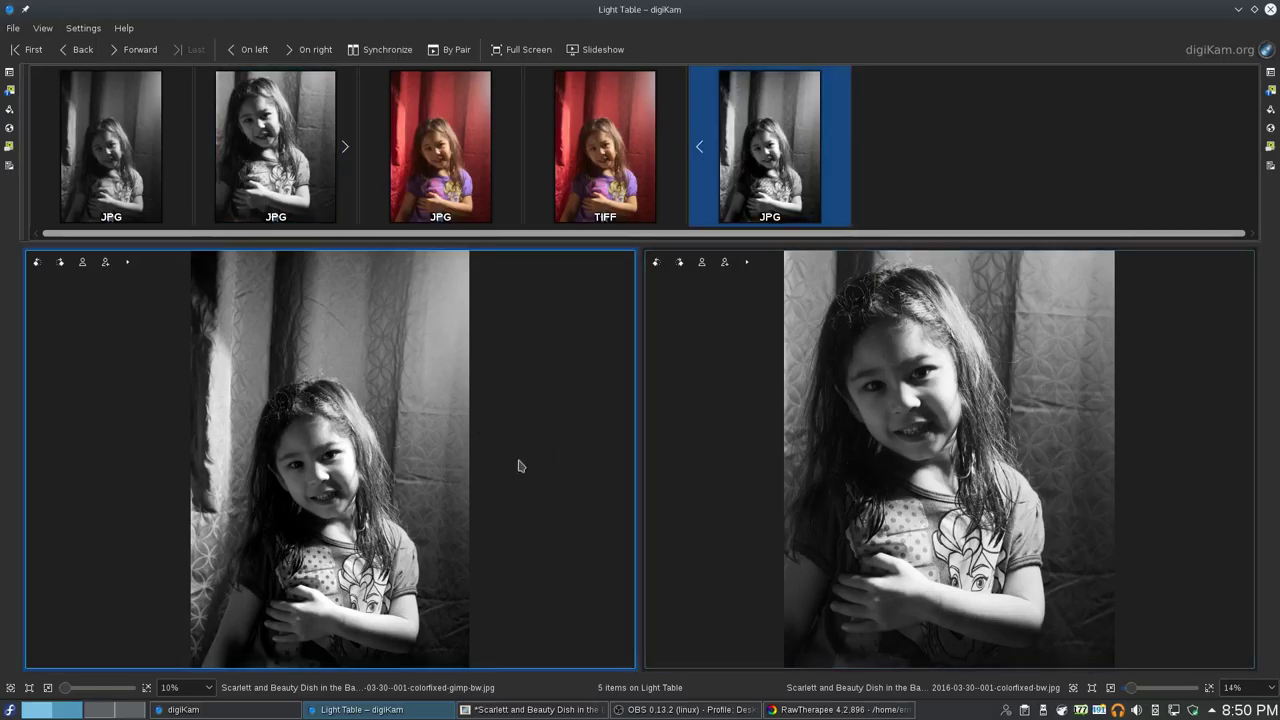